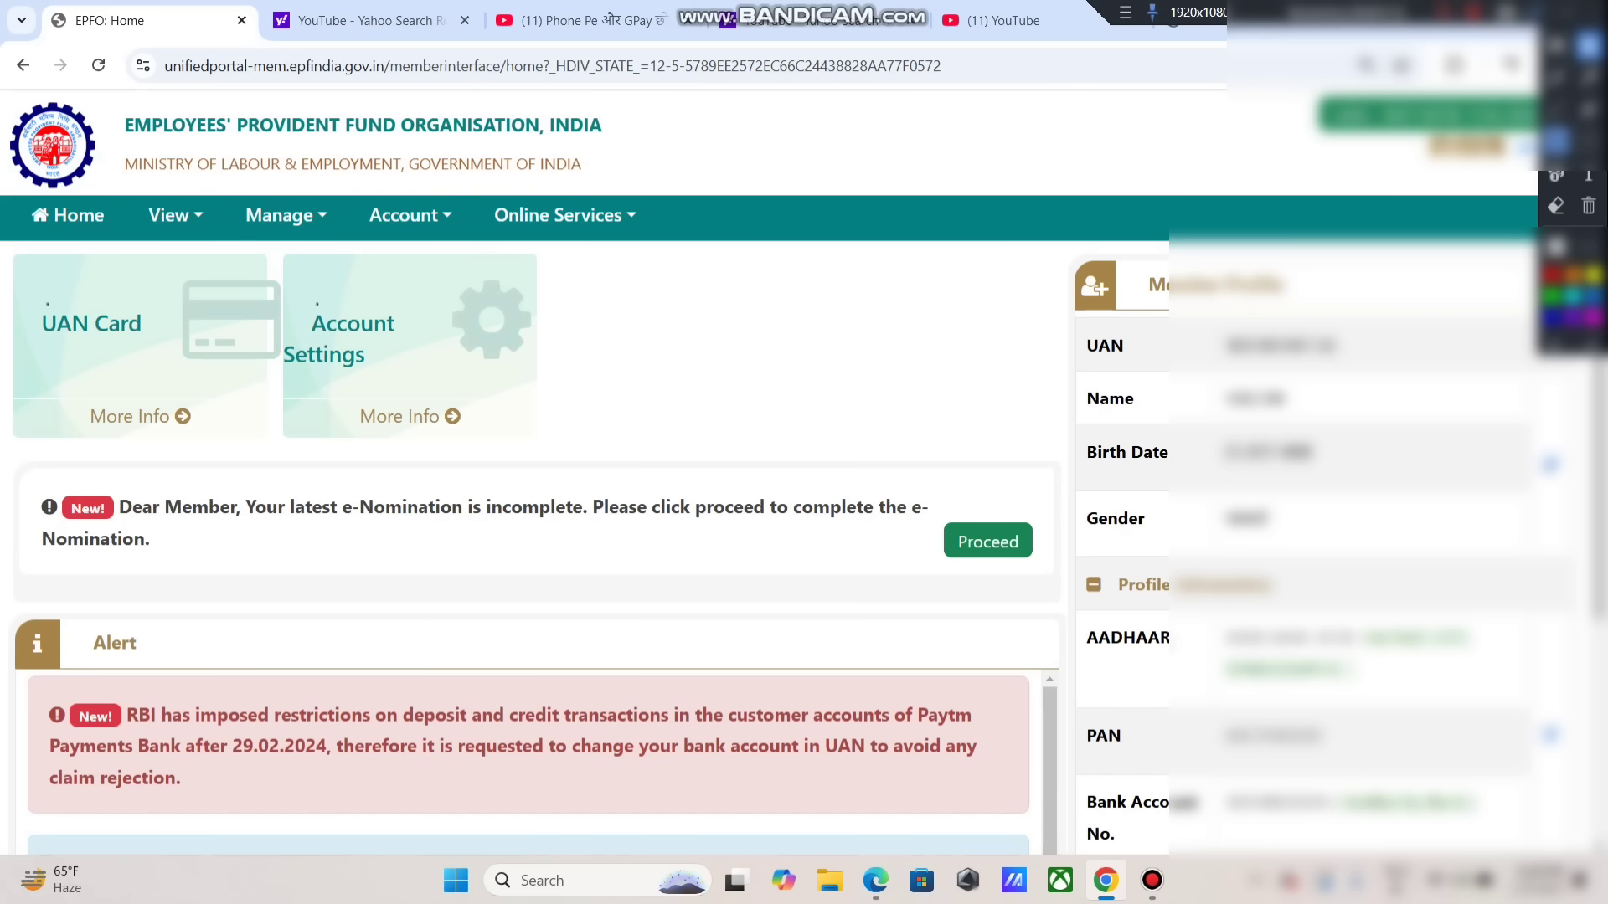
- Temporarily outline the portal's main menu entries, including Online Services, with red annotation rectangles and clear them all
click(1557, 142)
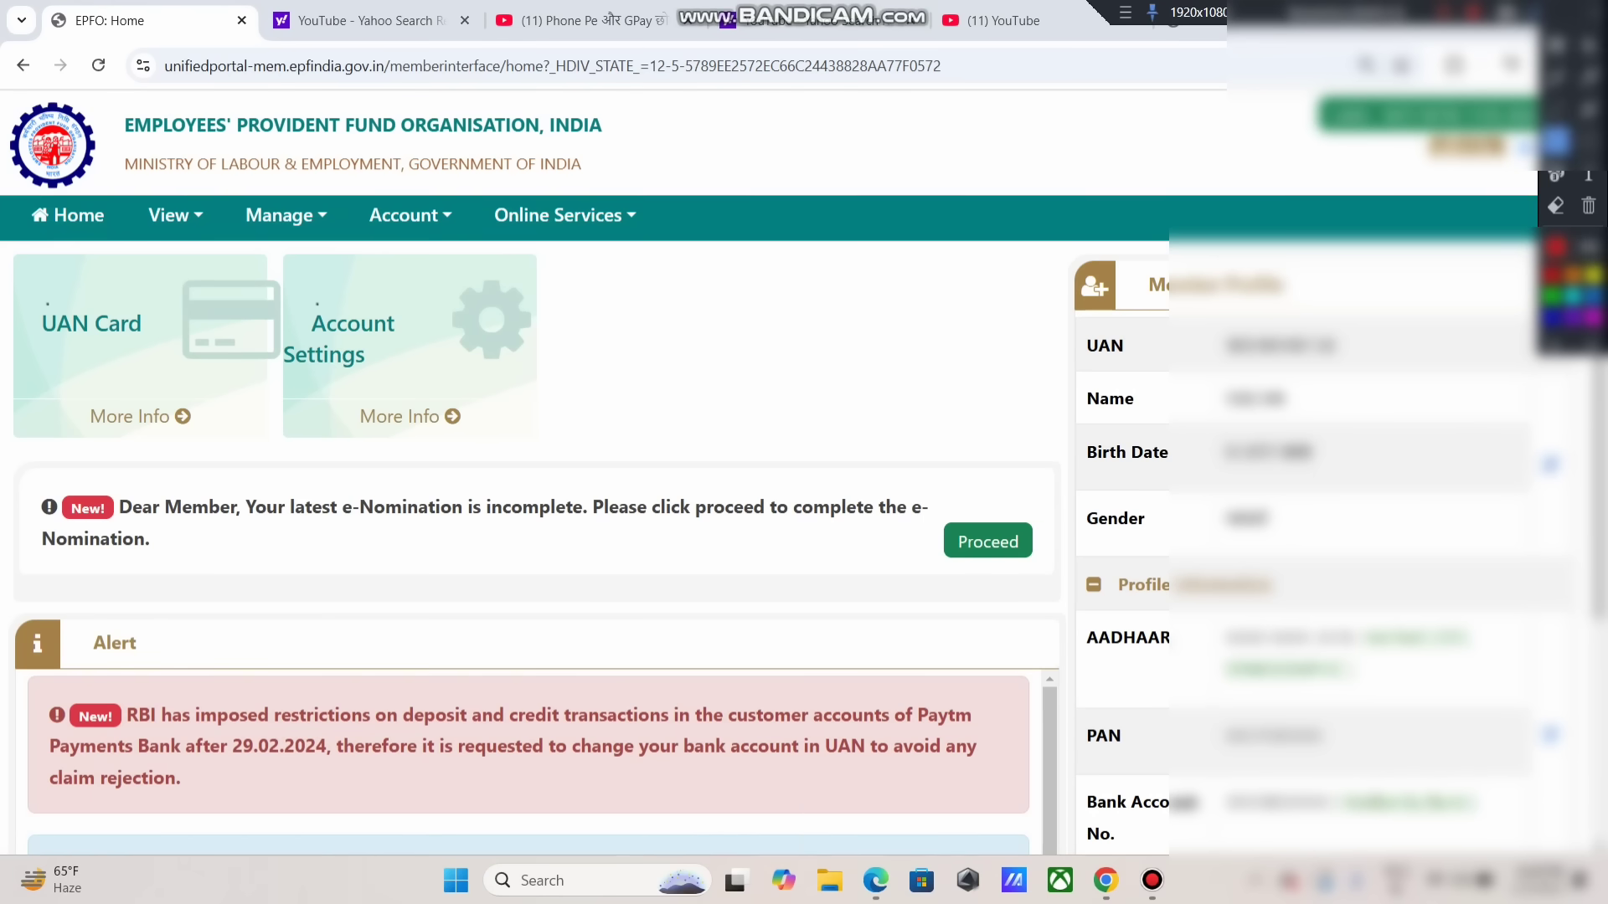
mouse_move(2, 149)
mouse_down()
mouse_move(326, 235)
mouse_move(872, 262)
mouse_move(713, 310)
mouse_up()
drag(70, 262, 119, 490)
drag(183, 264, 218, 497)
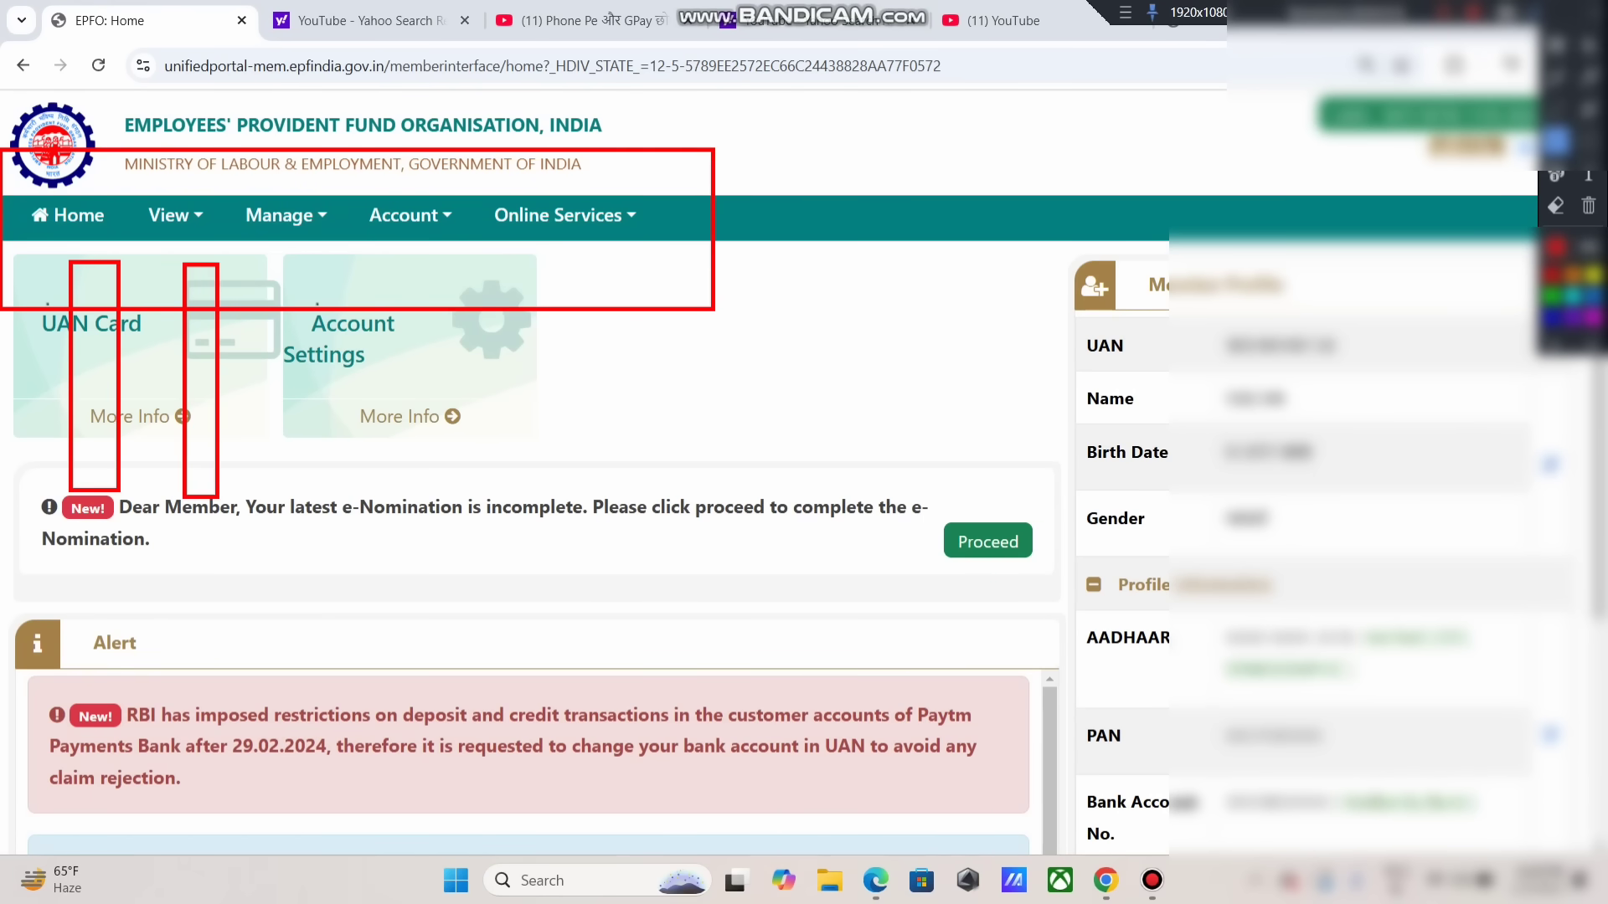
drag(300, 238, 325, 457)
drag(415, 260, 429, 483)
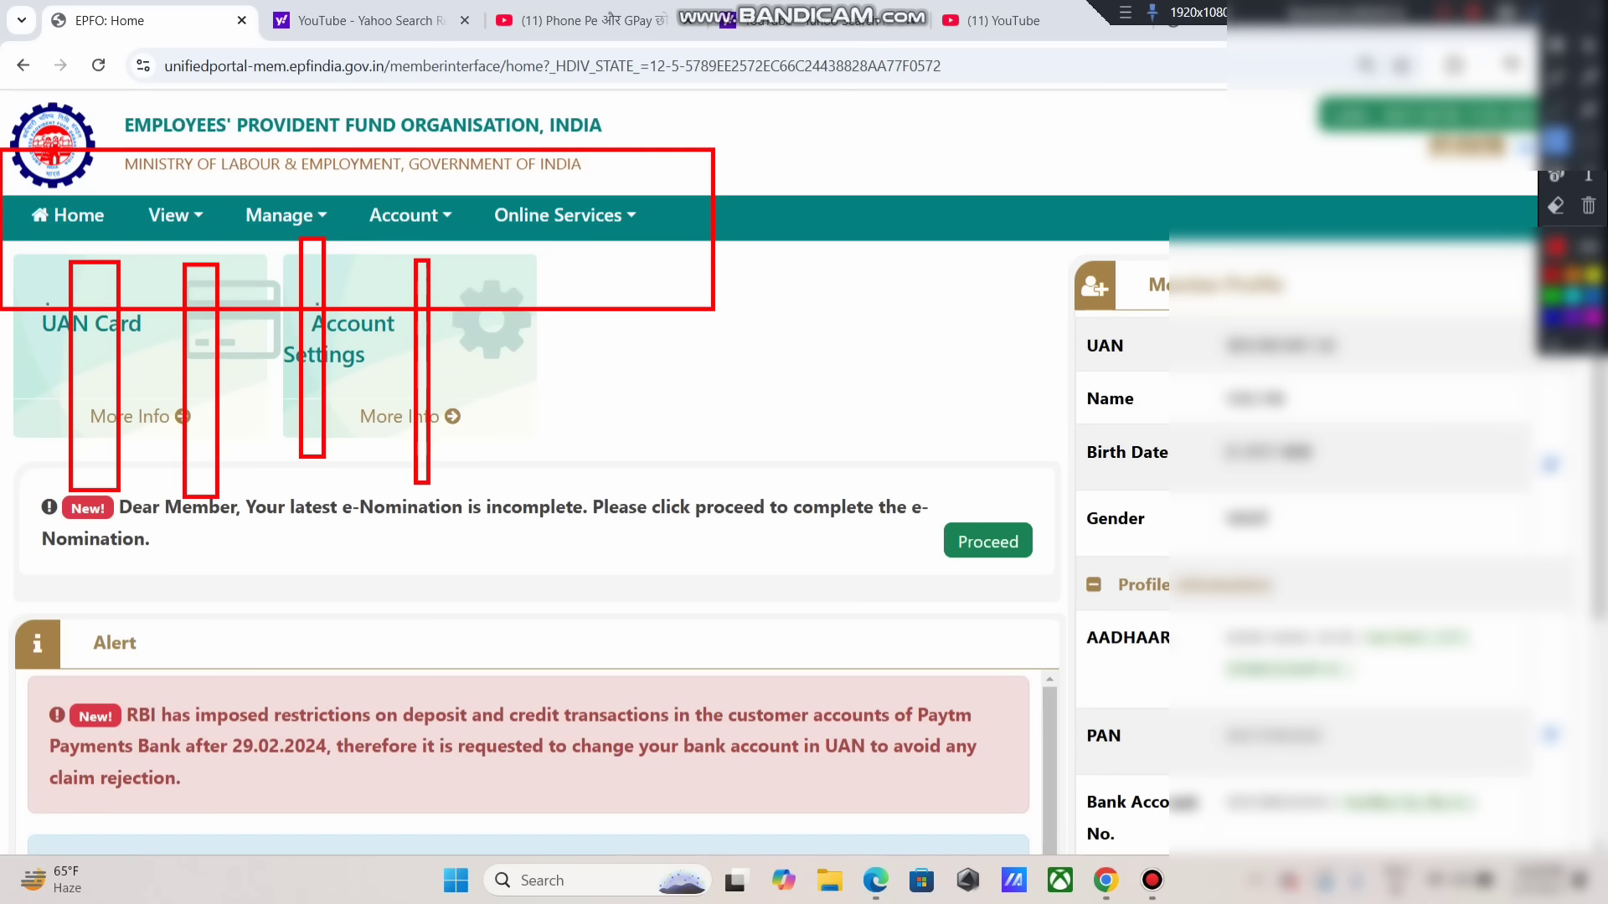
drag(548, 245, 557, 539)
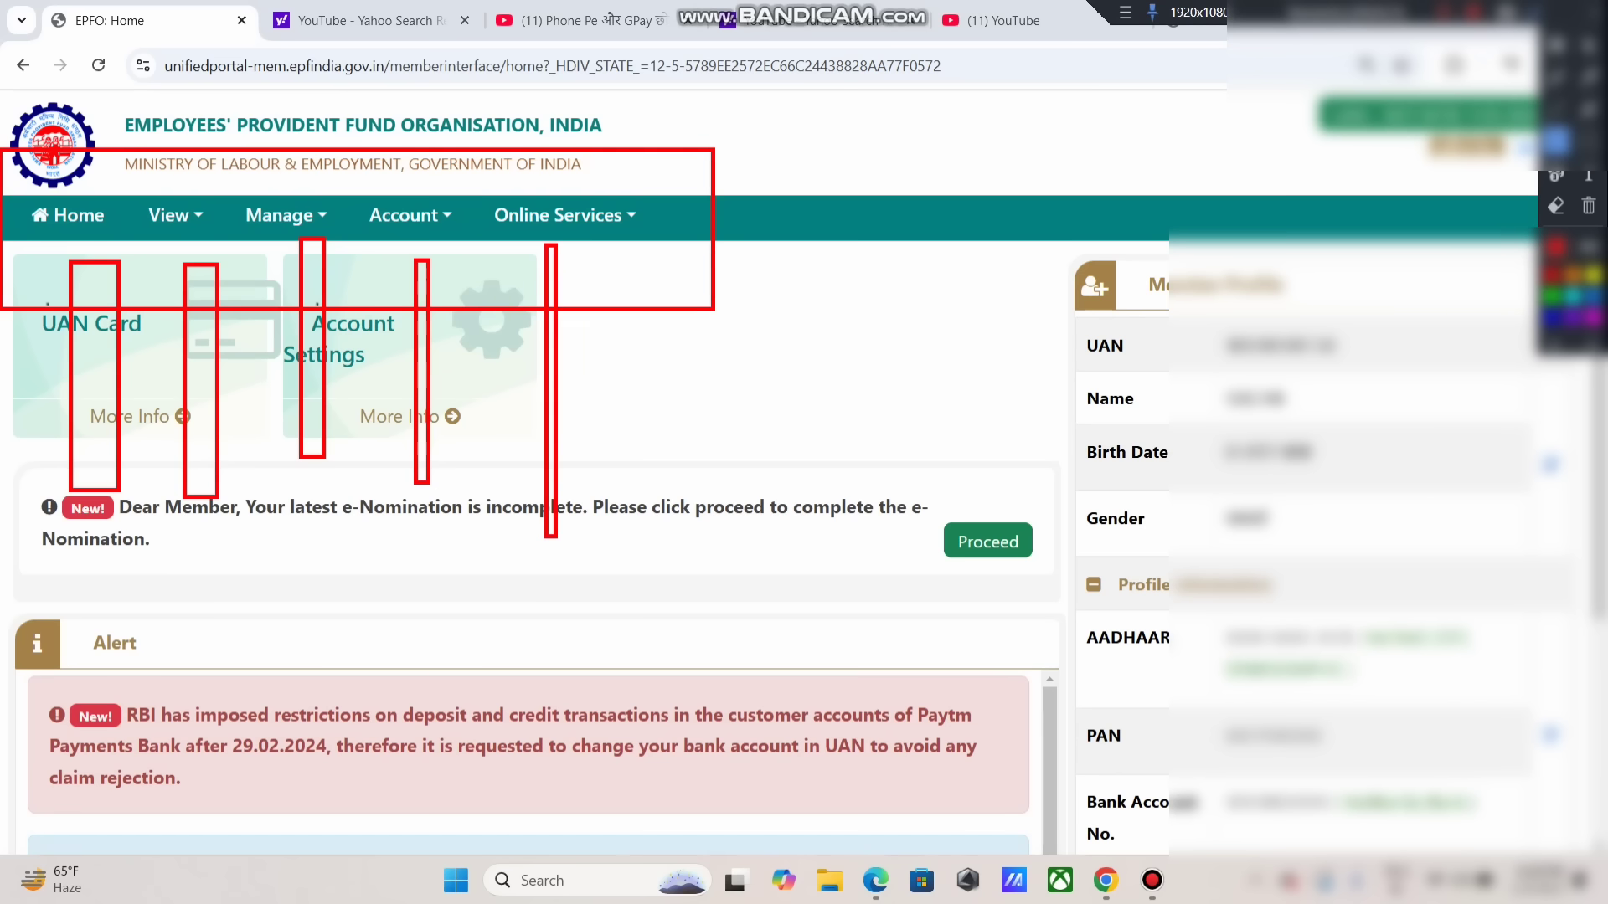
mouse_move(475, 153)
mouse_down()
mouse_move(627, 299)
mouse_move(690, 272)
mouse_up()
key(ctrl+z)
key(ctrl+z)
key(ctrl+z)
key(ctrl+z)
key(ctrl+z)
key(ctrl+z)
key(ctrl+z)
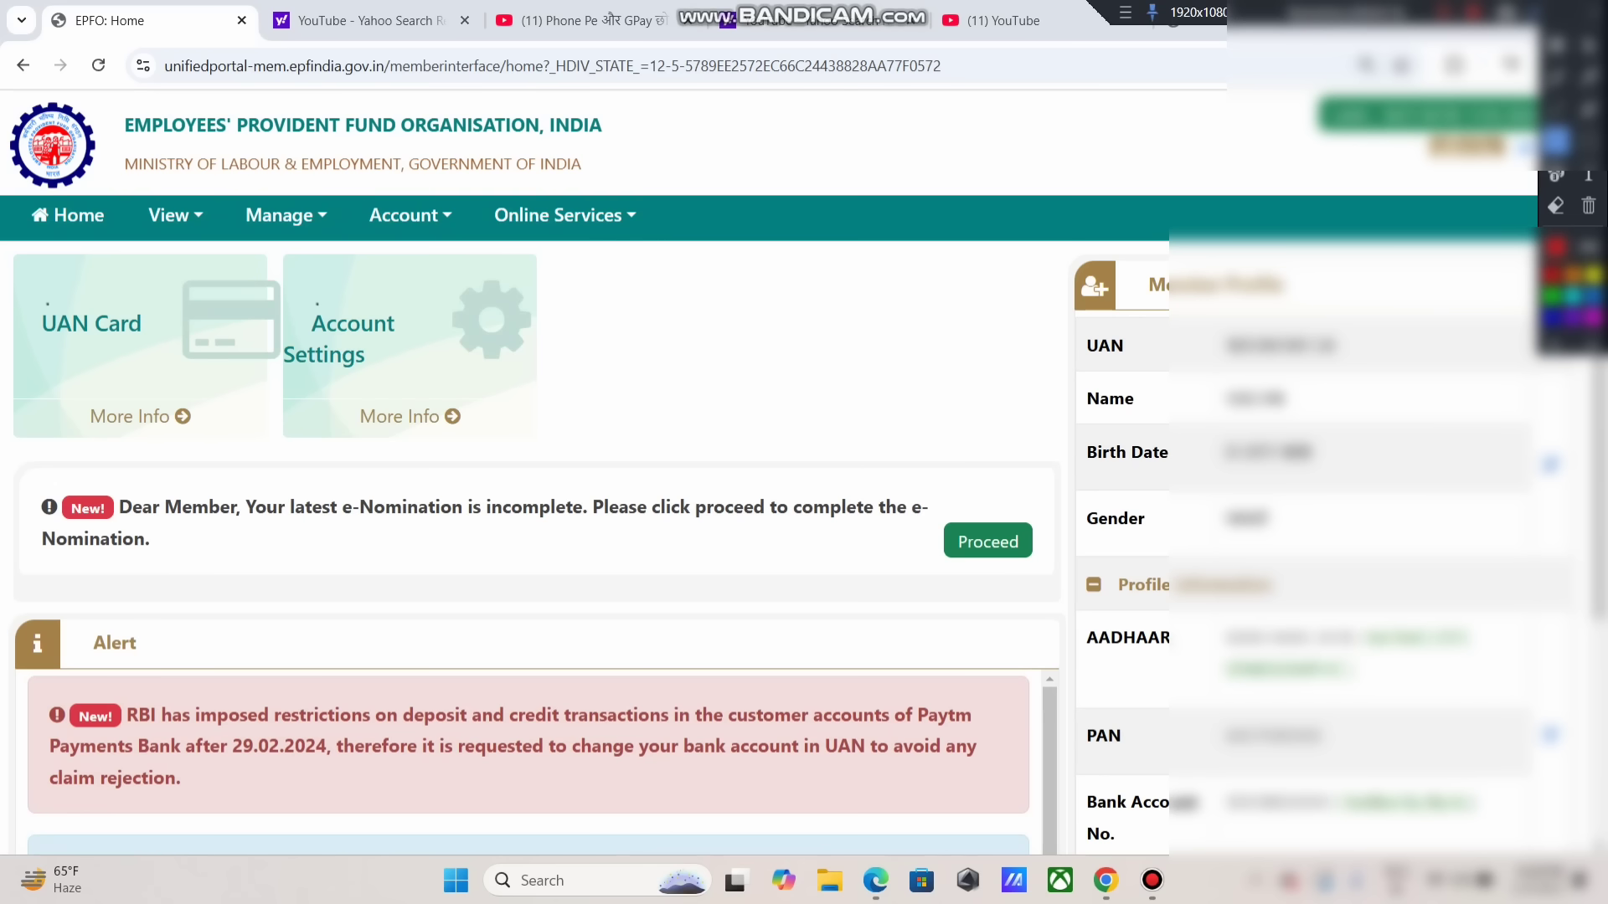
drag(477, 163, 764, 299)
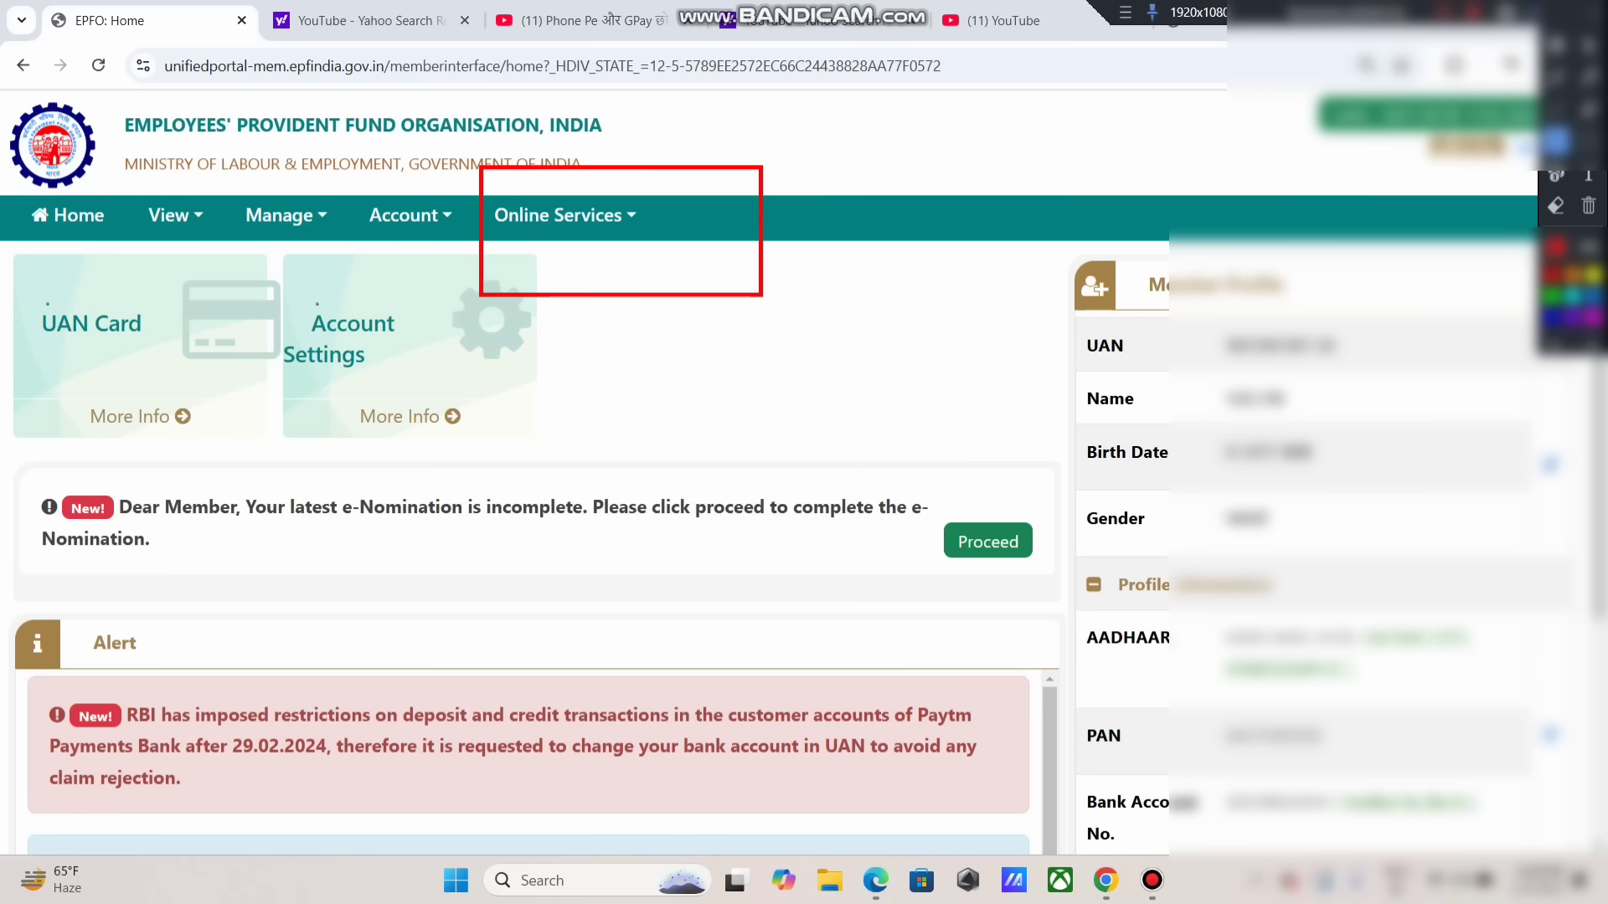
key(ctrl+z)
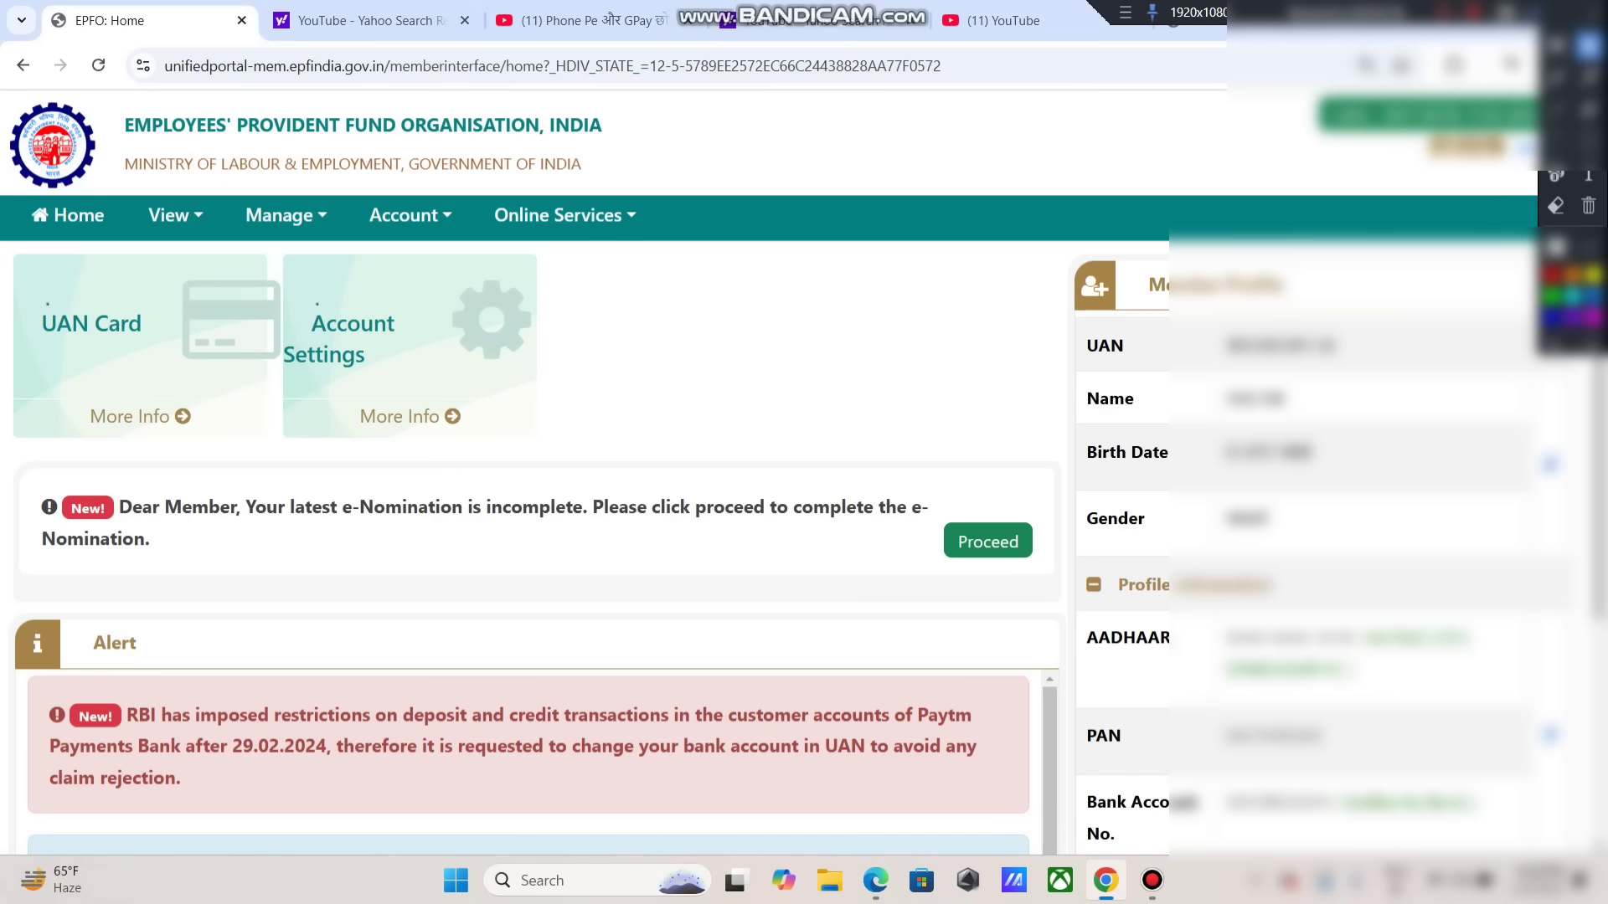
- Open the online claim page for Form-31, 19, 10C and 10D and show the bank account verification section
click(557, 215)
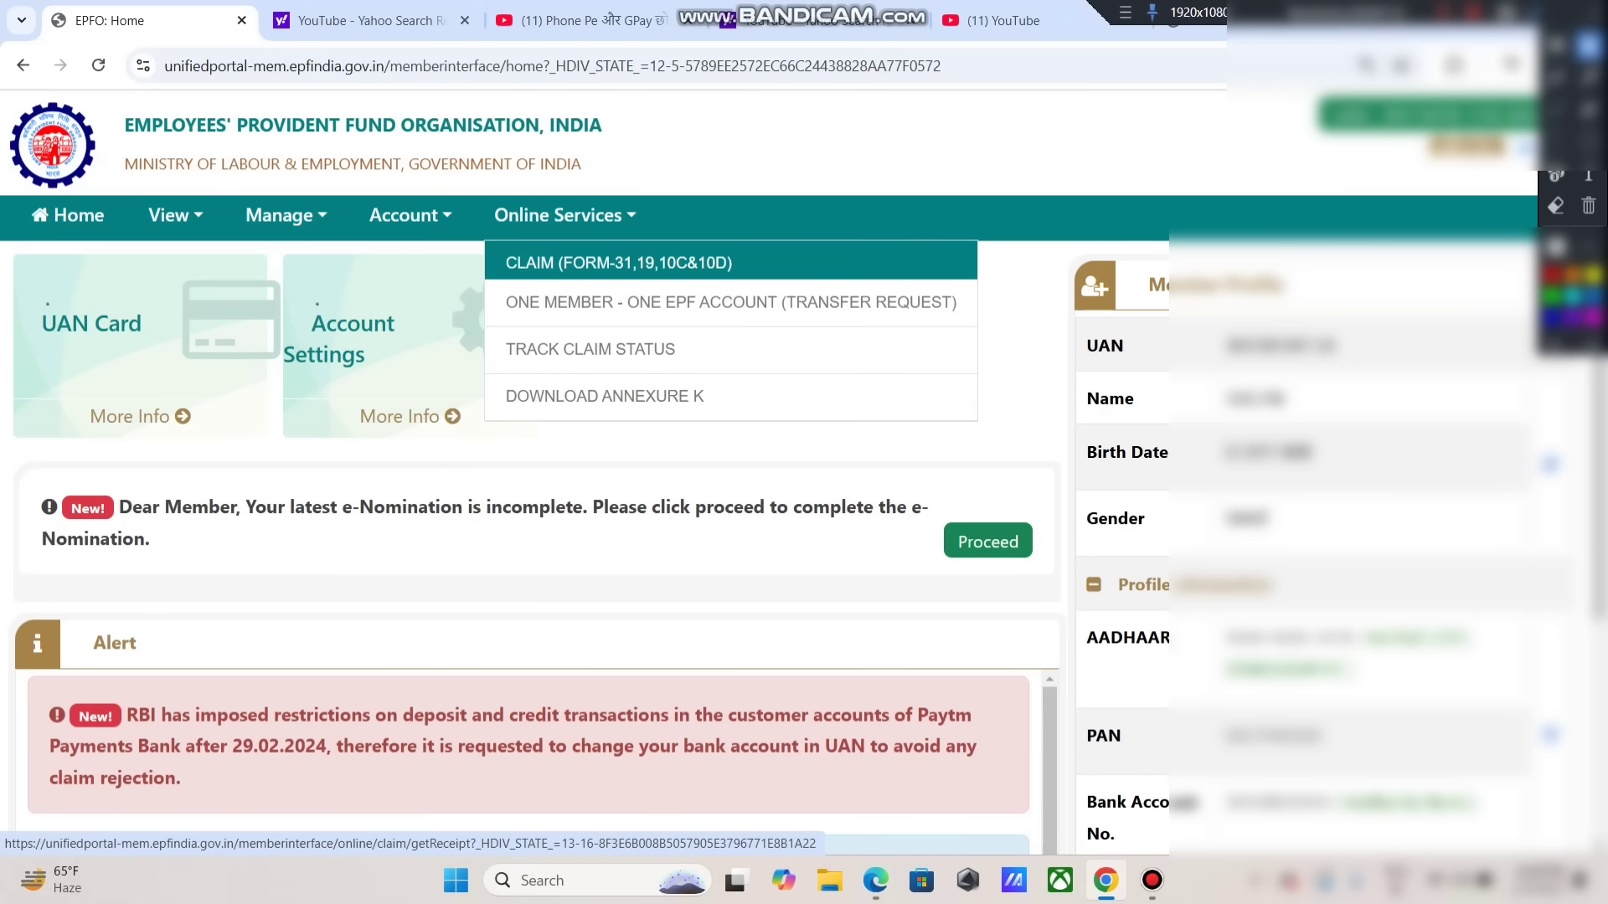
click(618, 262)
scroll(804, 544, down, 3)
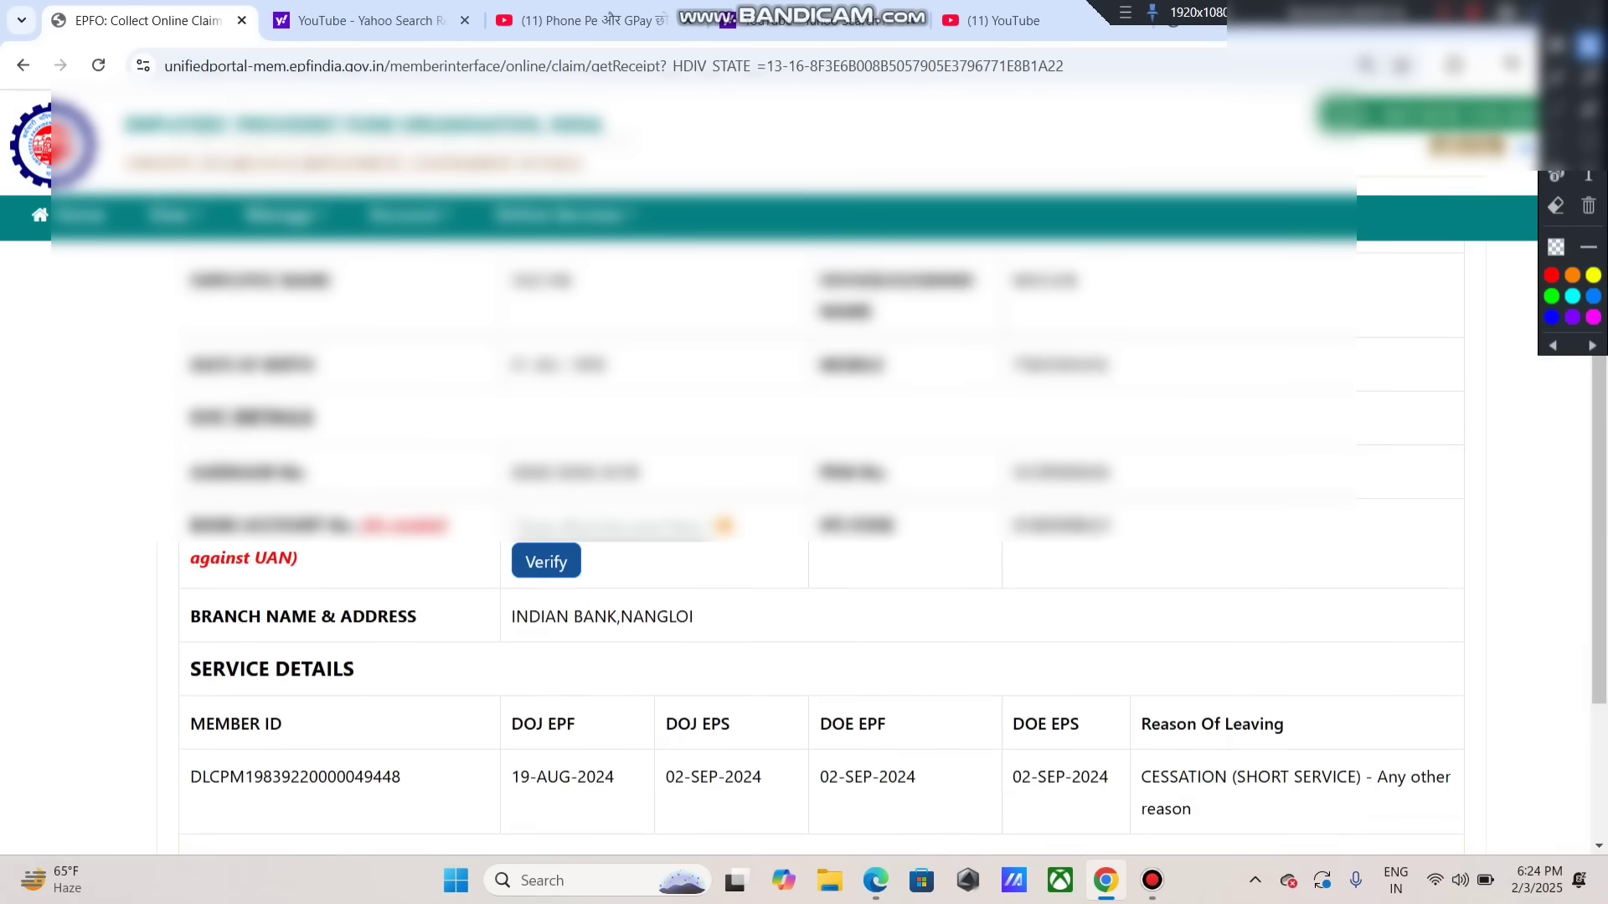
- Outline the bank account number field and its Verify control with red annotation rectangles
click(1556, 141)
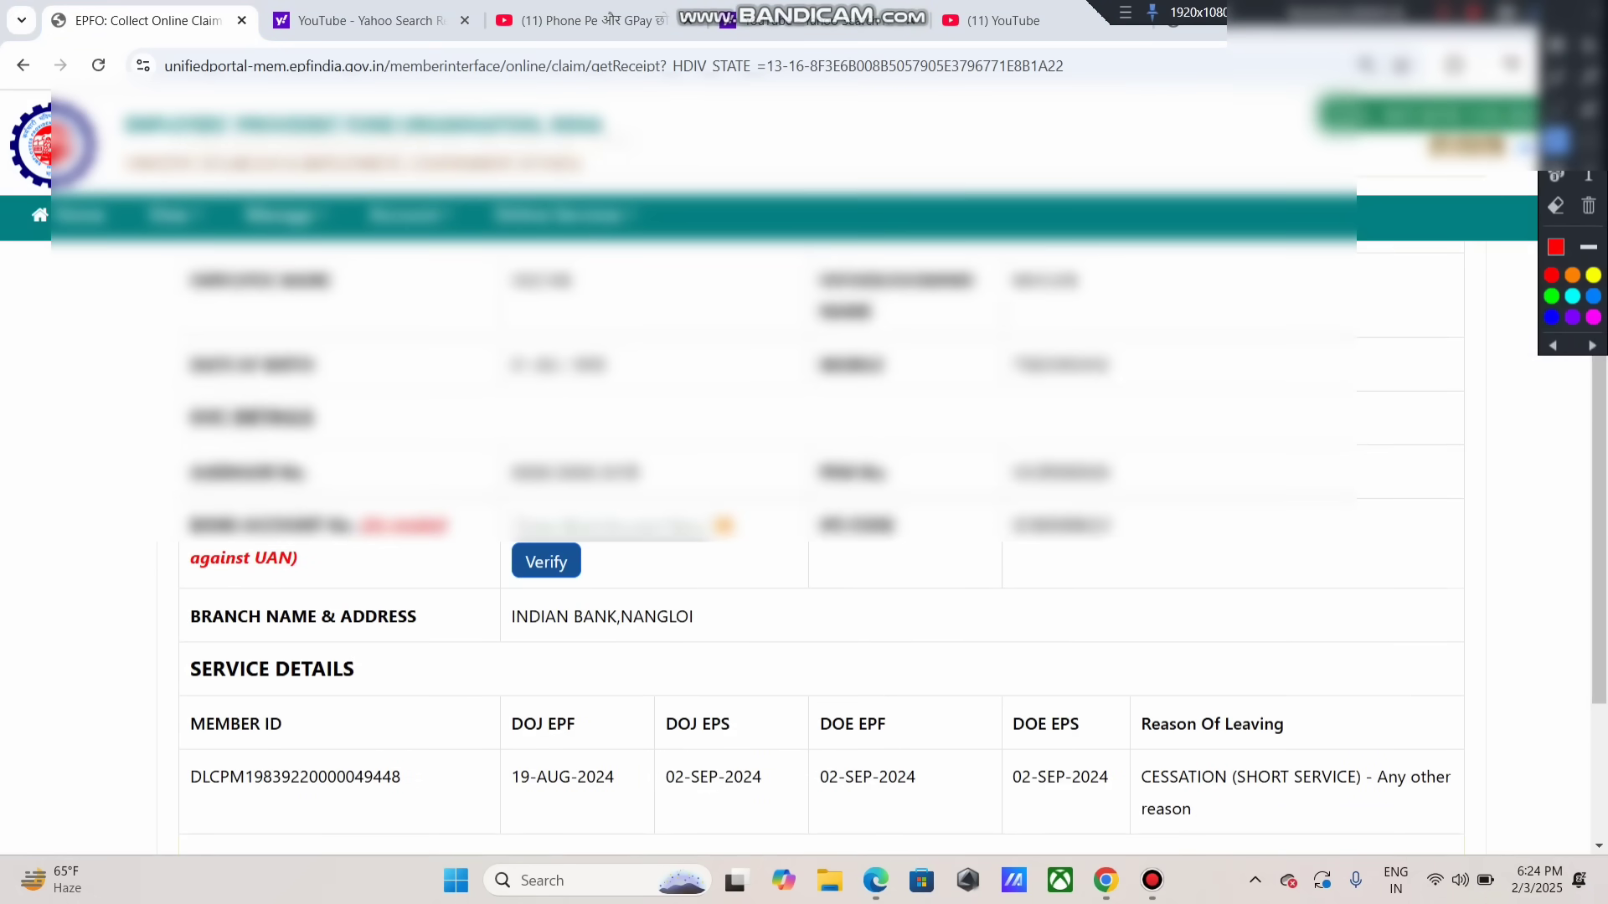
mouse_move(469, 463)
mouse_down()
mouse_move(772, 628)
mouse_move(821, 615)
mouse_up()
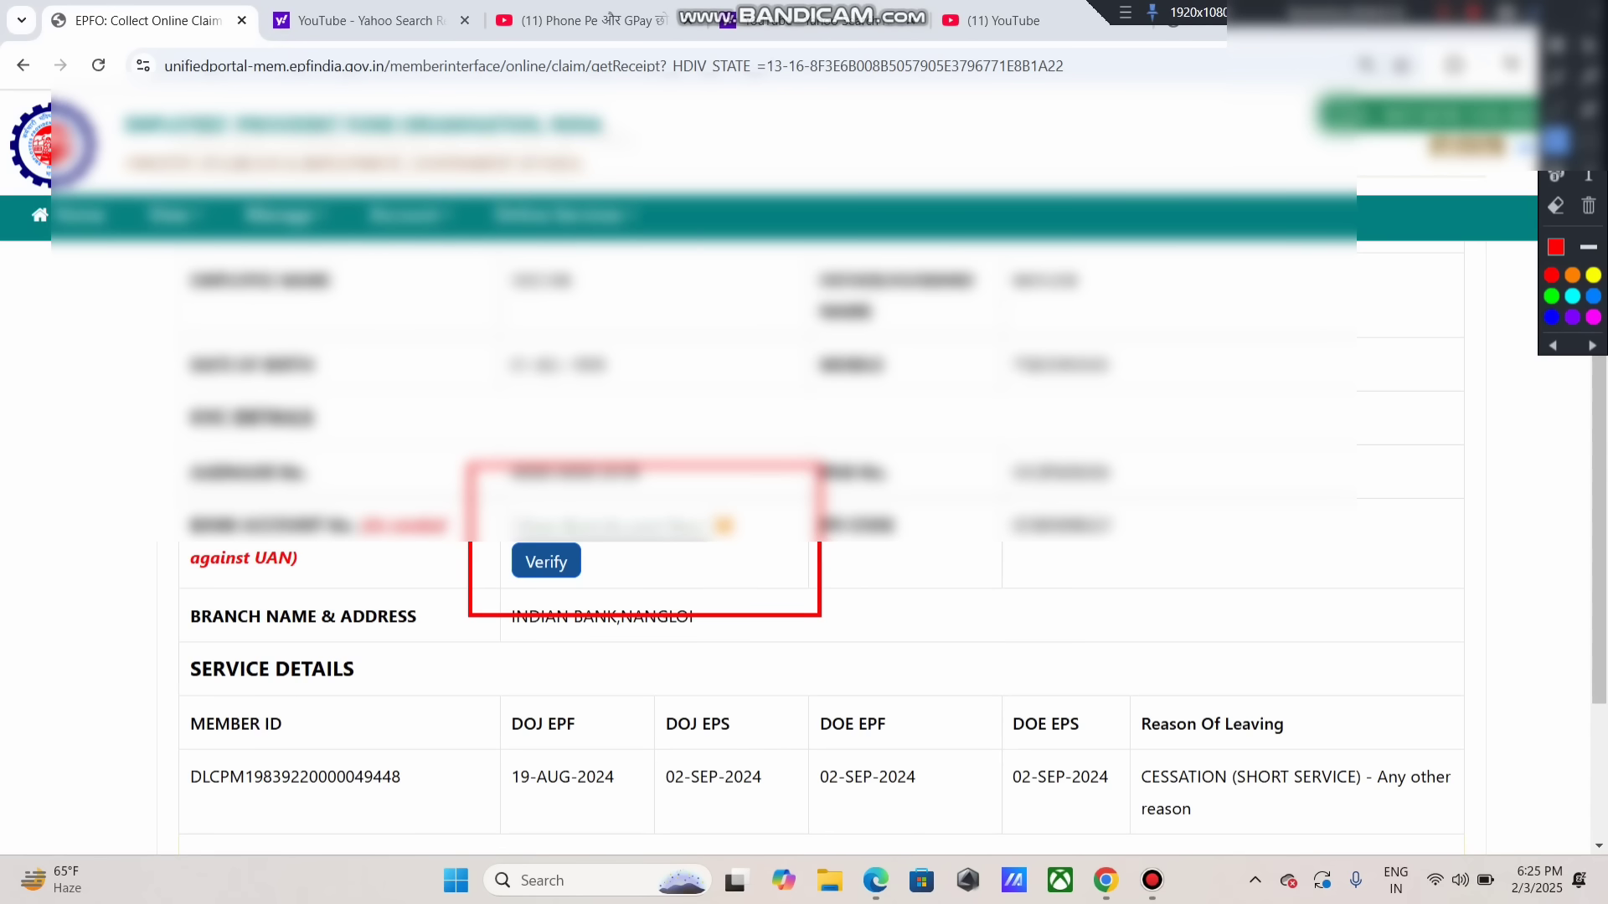
mouse_move(447, 493)
mouse_down()
mouse_move(819, 554)
mouse_move(779, 555)
mouse_up()
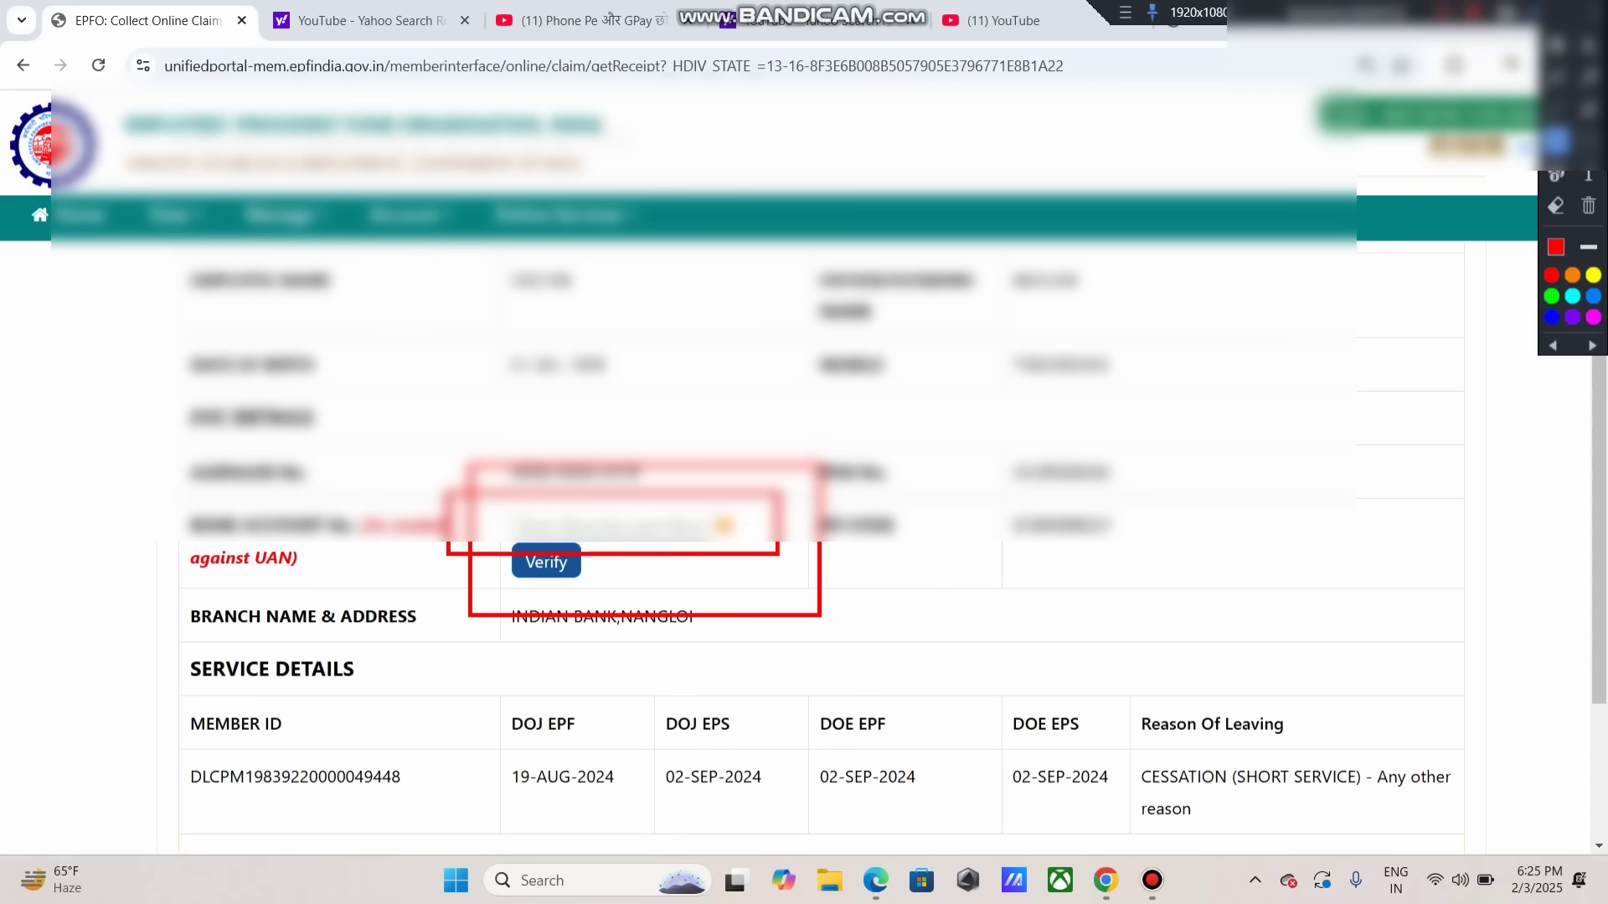
drag(501, 527, 633, 585)
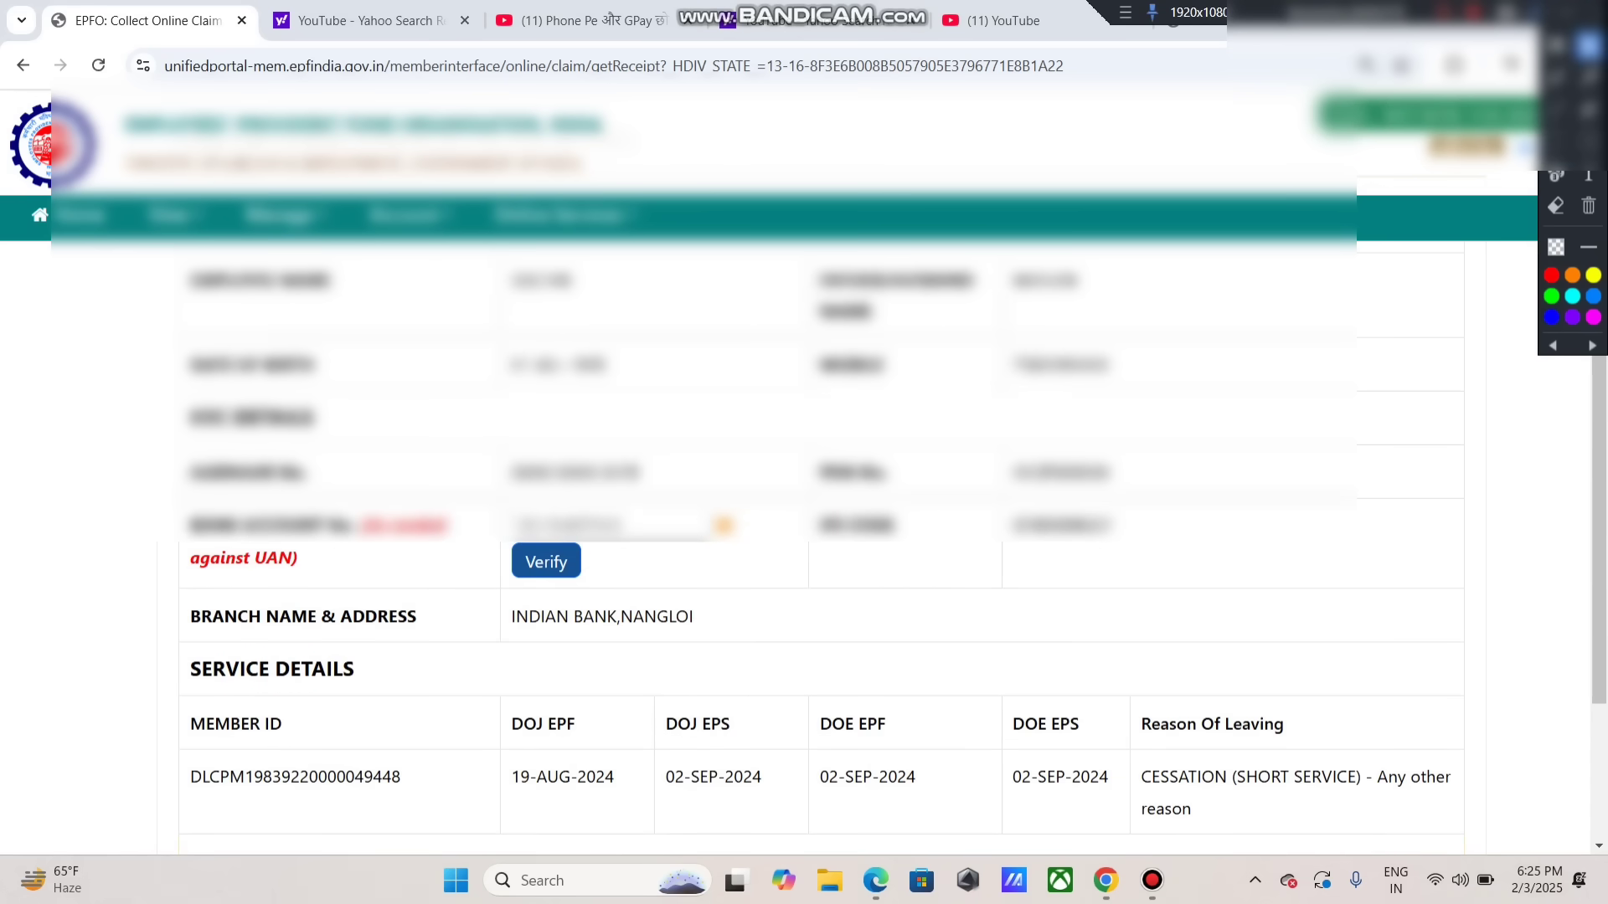
- Verify the bank account number seeded against the UAN and agree to the certificate of undertaking
click(546, 562)
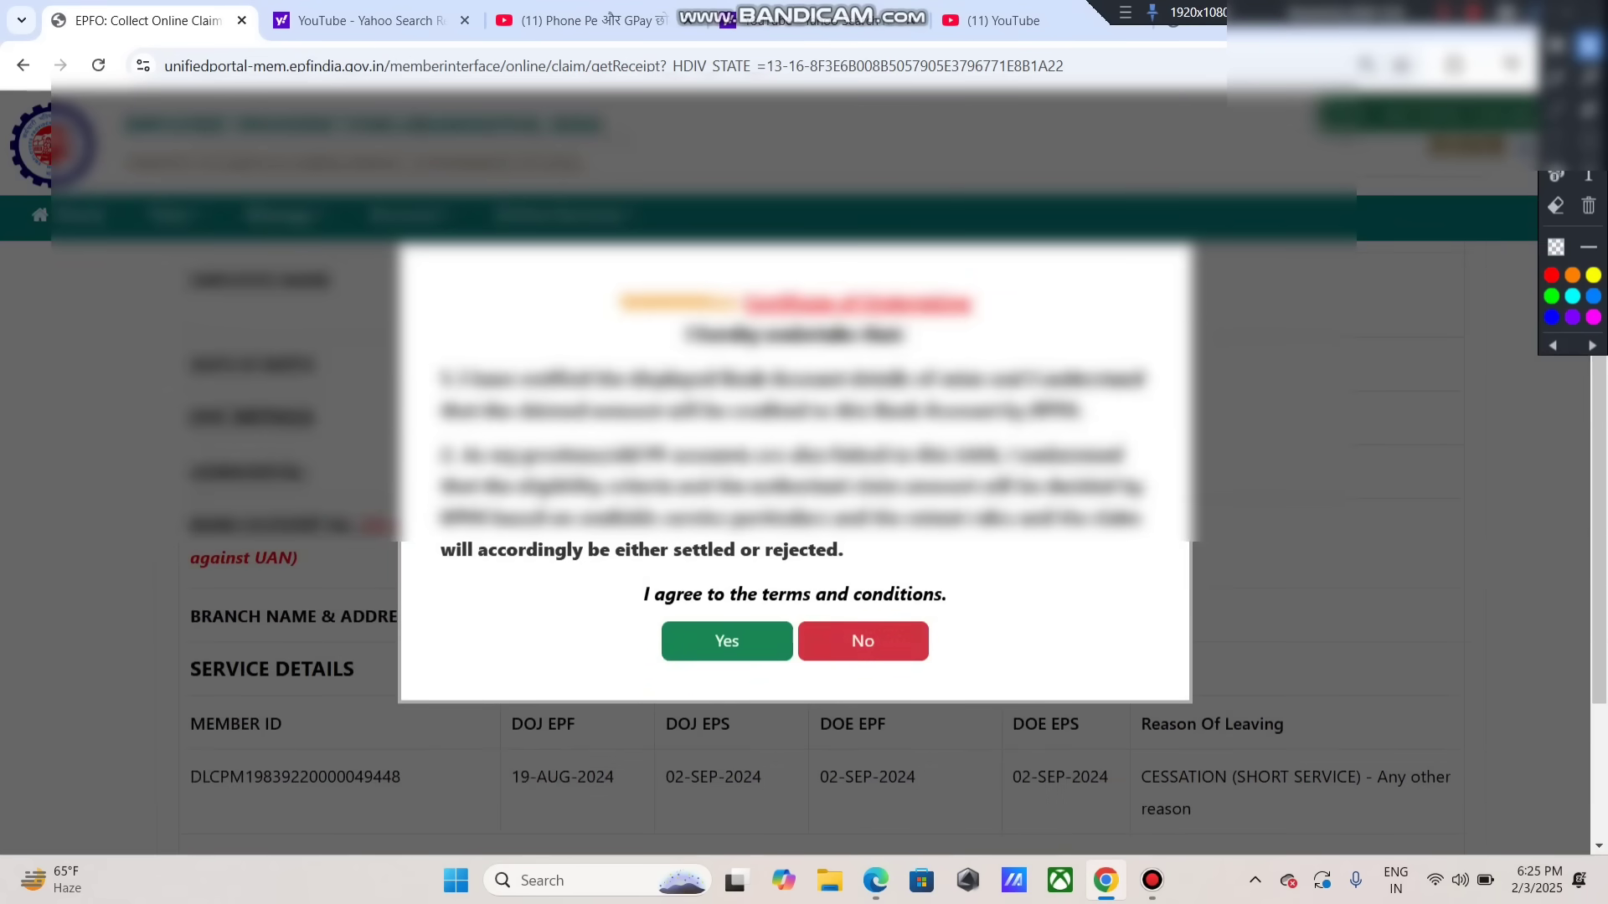
click(727, 641)
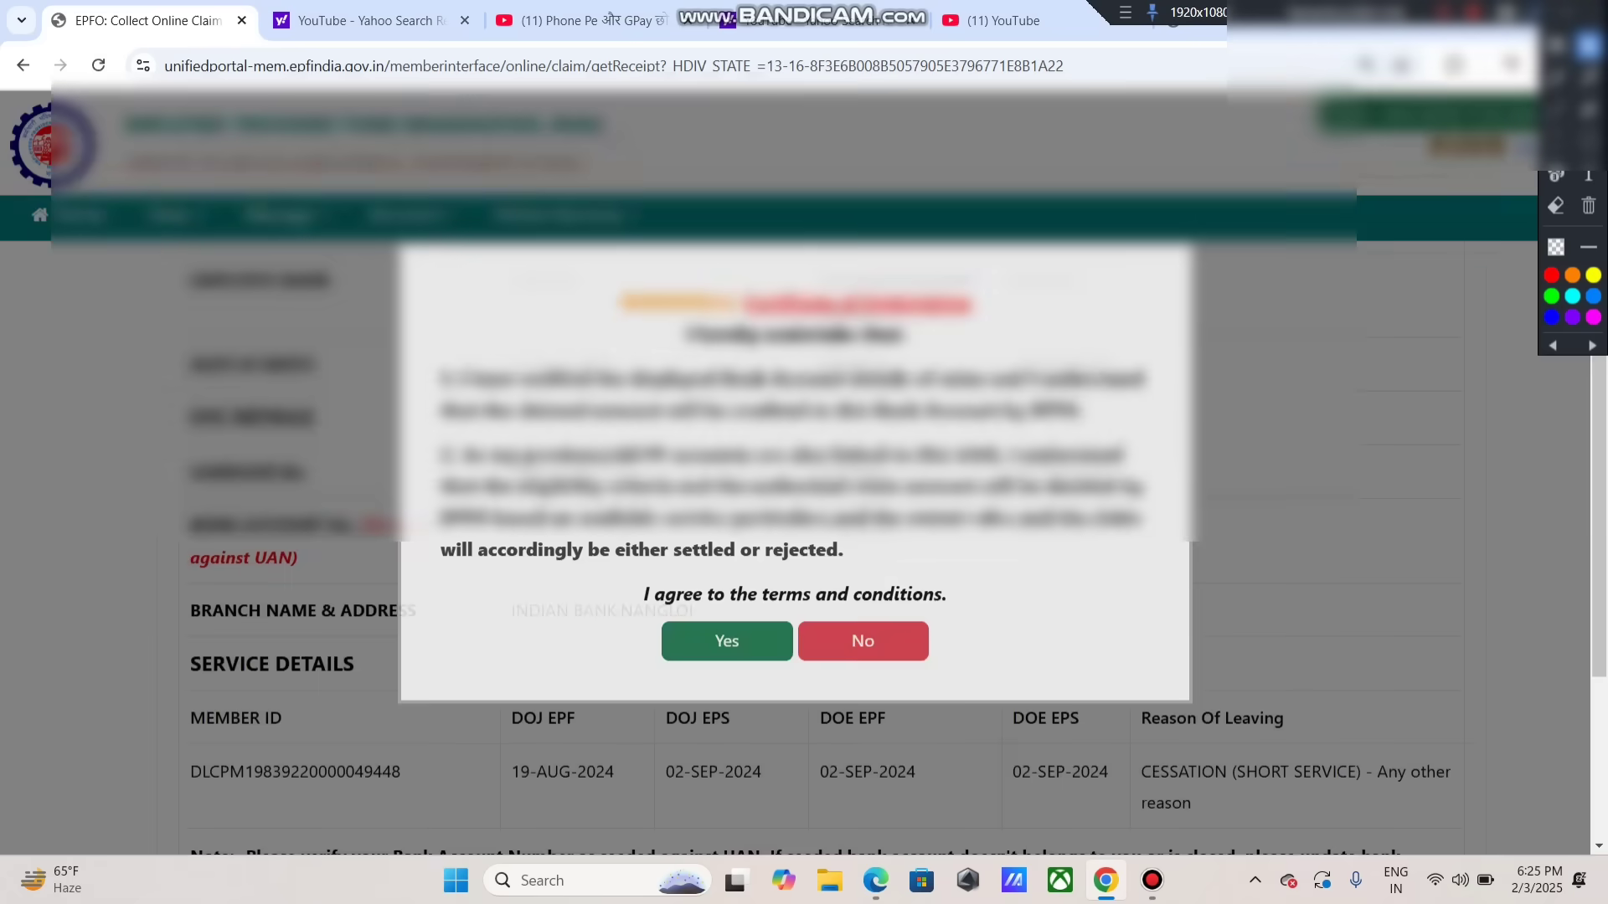
- Proceed to the online claim form, briefly outlining the Proceed For Online Claim option in red beforehand
scroll(727, 640, down, 3)
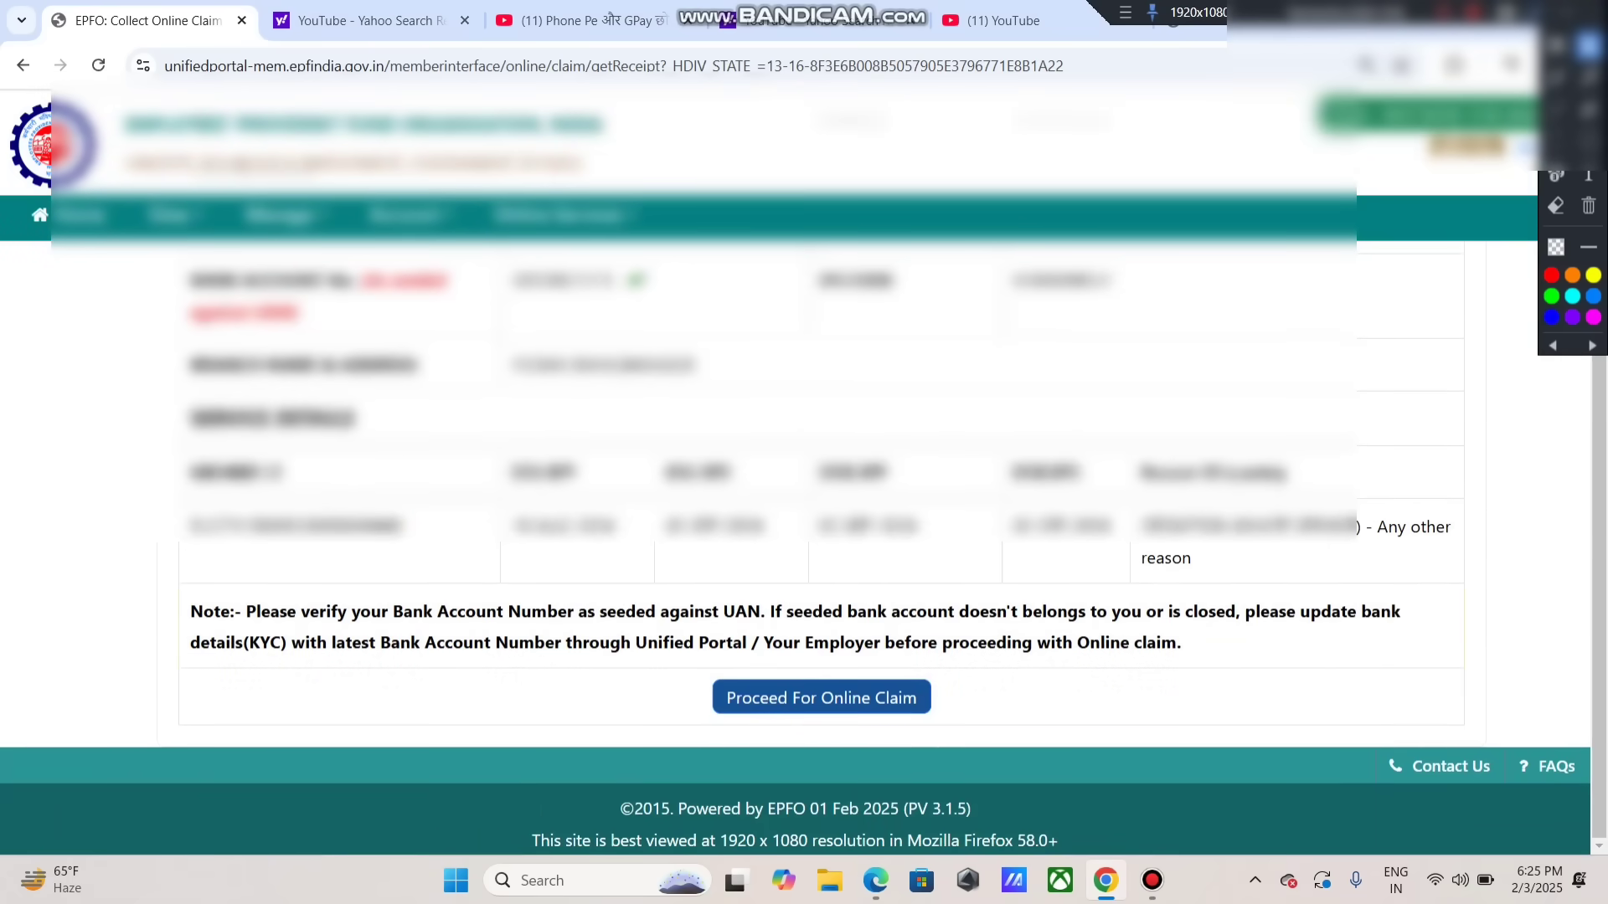
click(1556, 141)
mouse_move(675, 658)
mouse_down()
mouse_move(976, 745)
mouse_move(972, 732)
mouse_up()
key(ctrl+z)
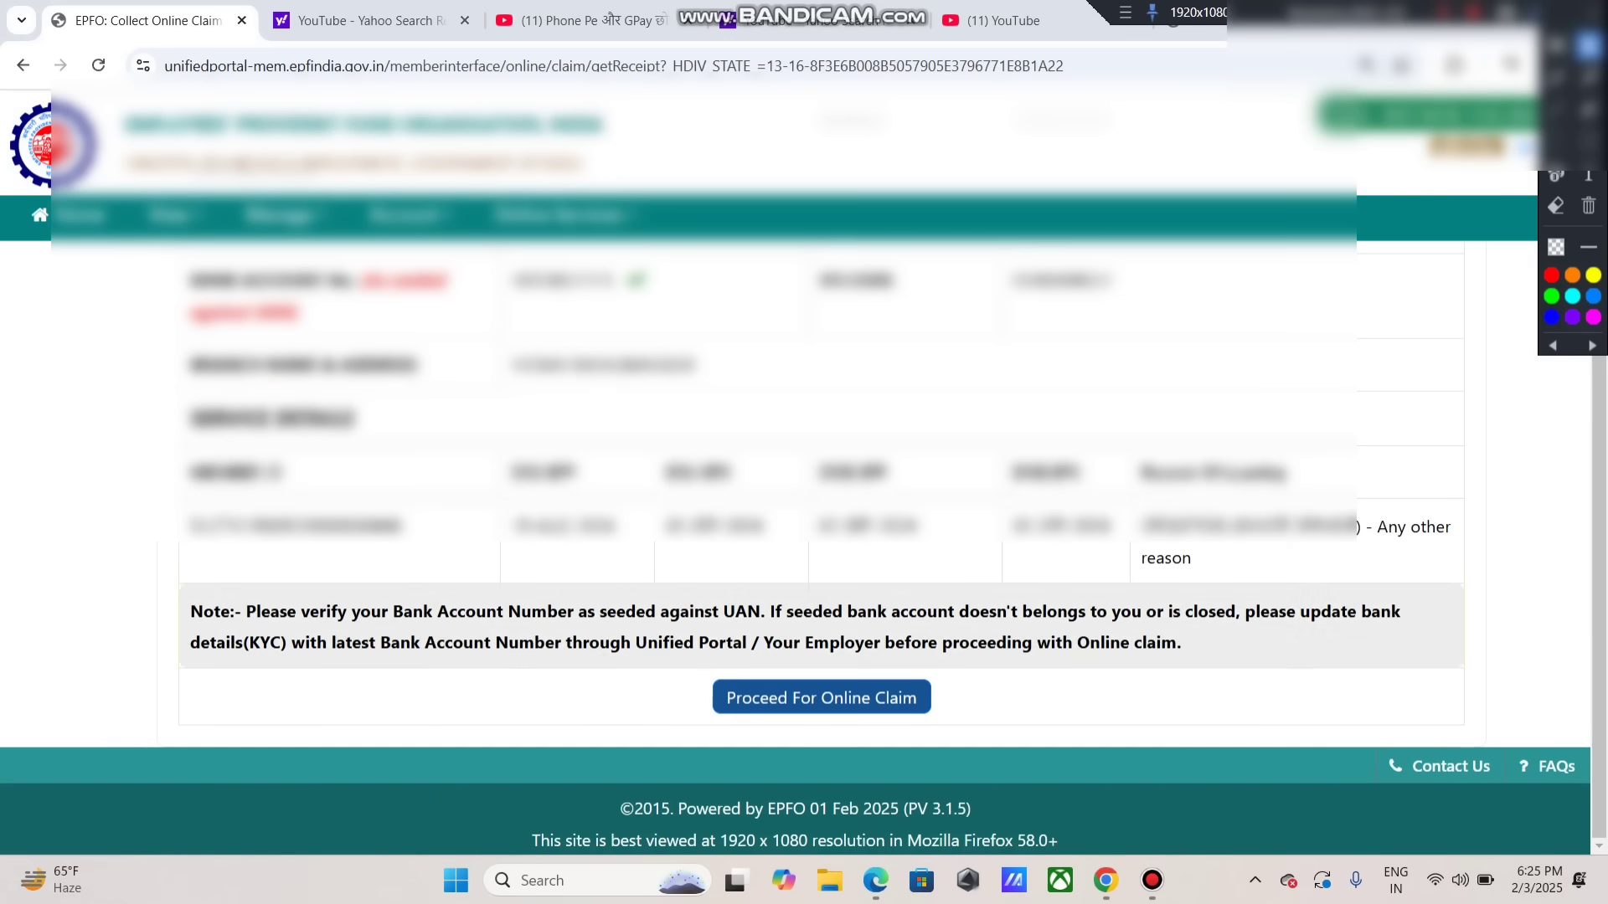
click(822, 698)
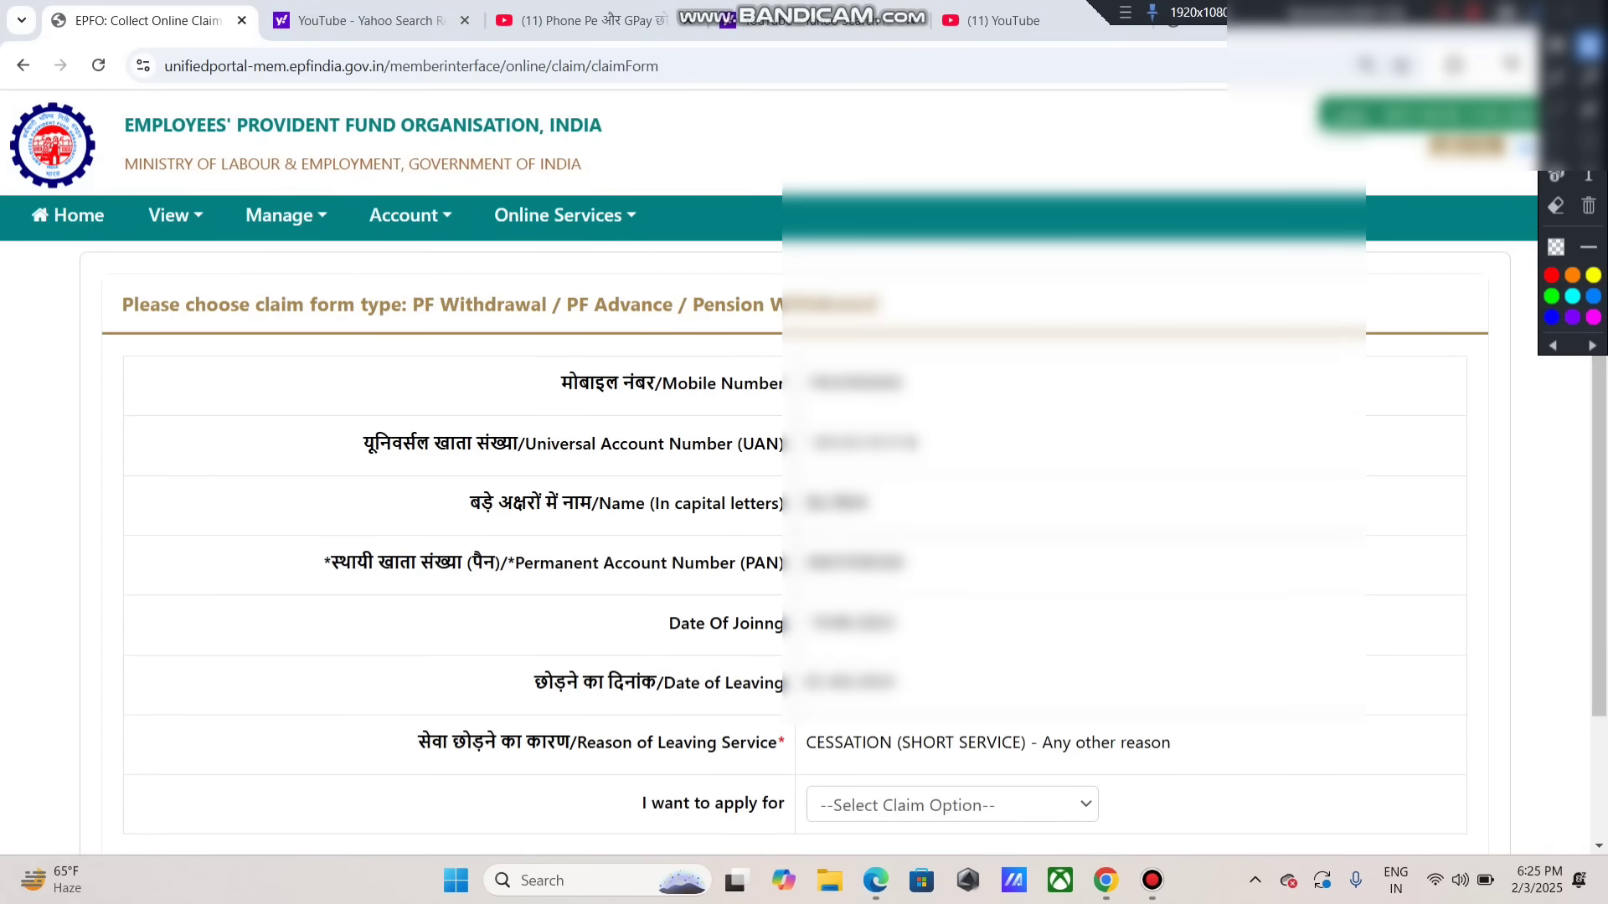
- Briefly outline the "I want to apply for" field in red and view its available claim options
scroll(804, 545, down, 2)
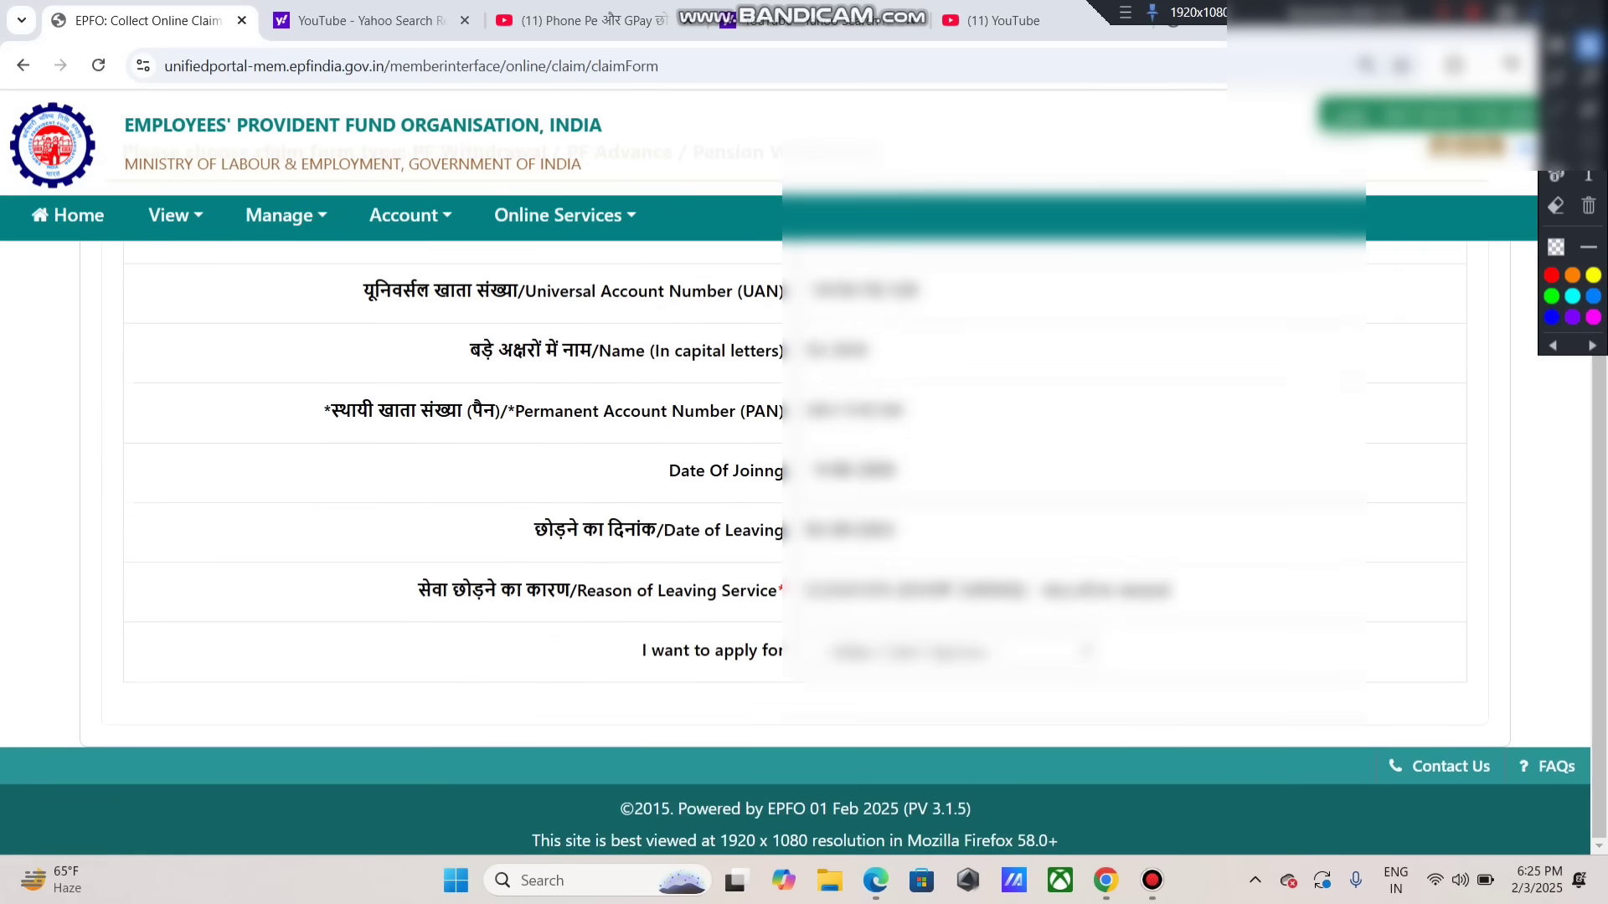
click(1556, 140)
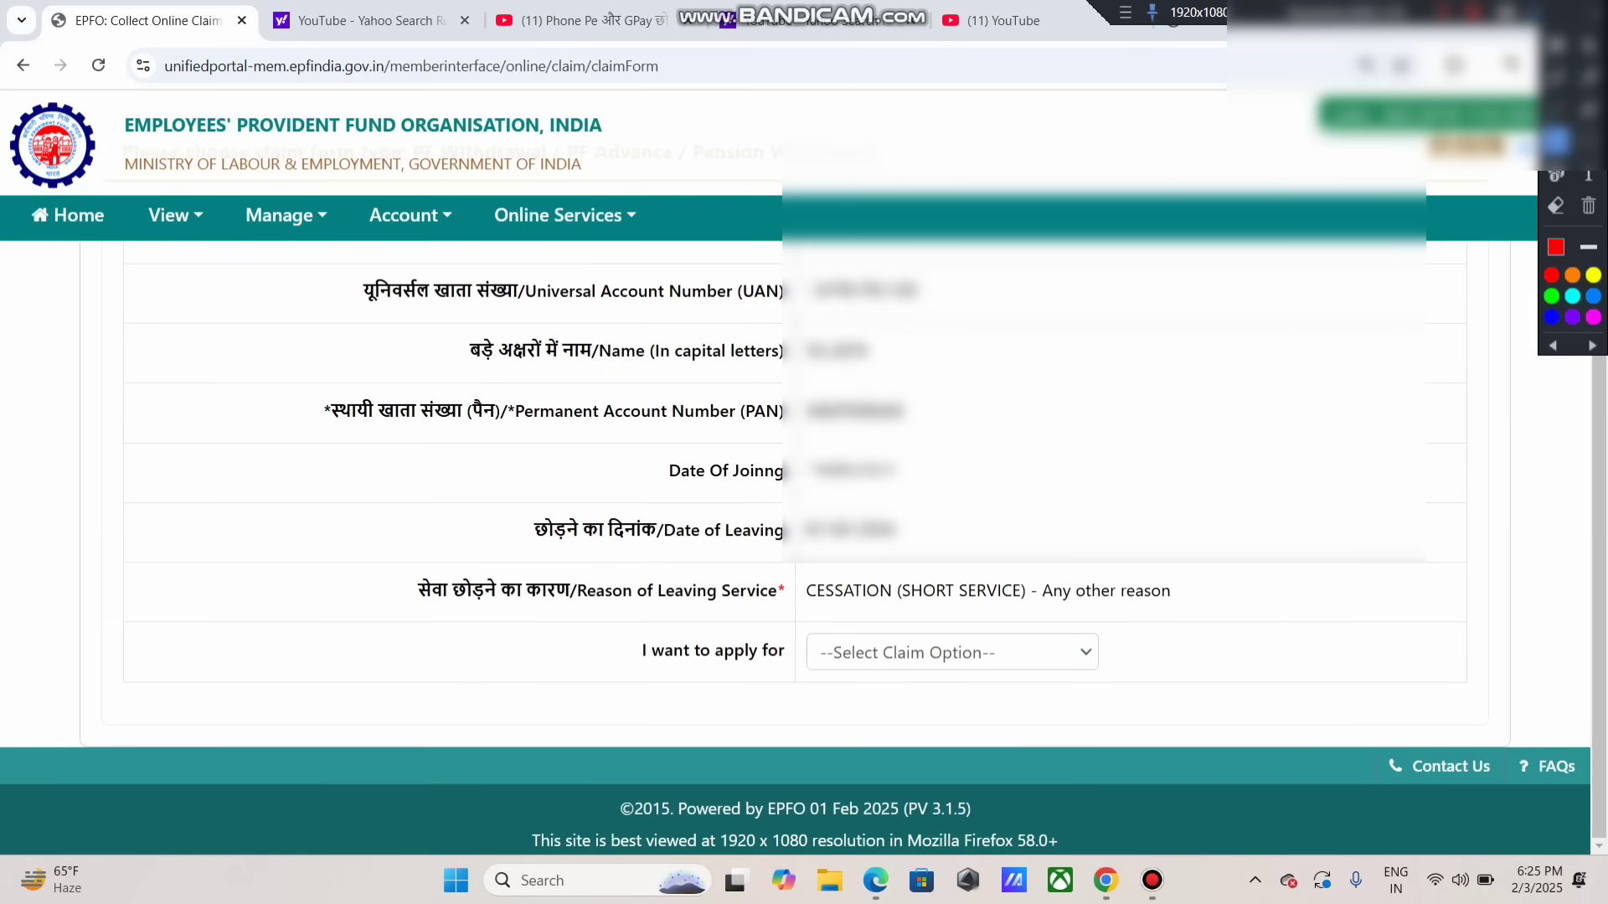
drag(610, 603, 1169, 676)
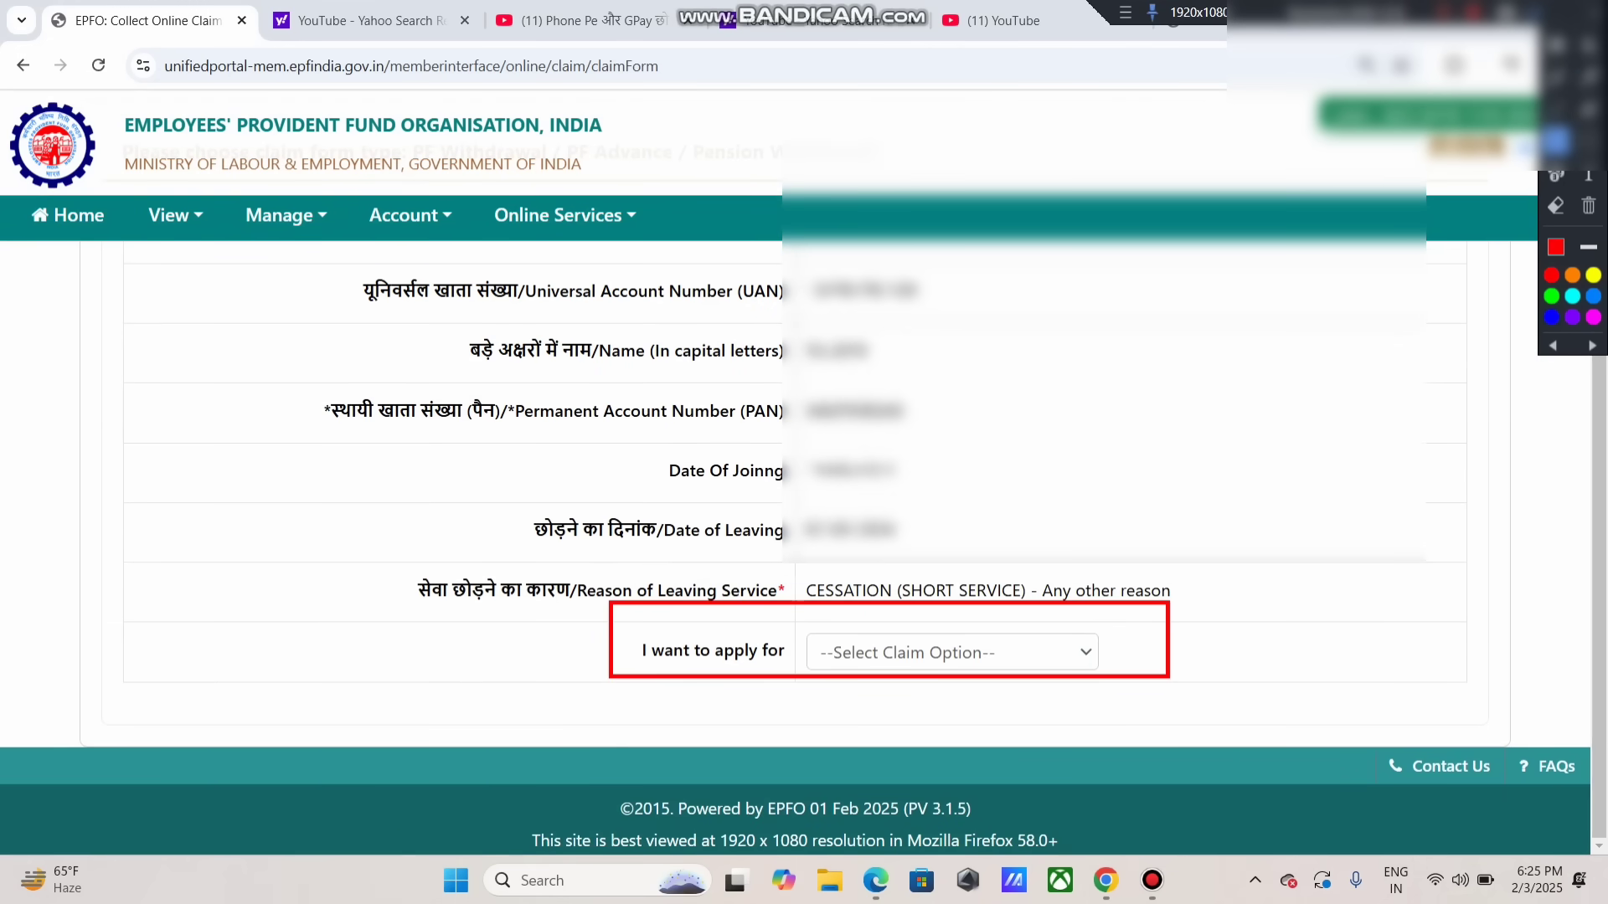
click(1589, 46)
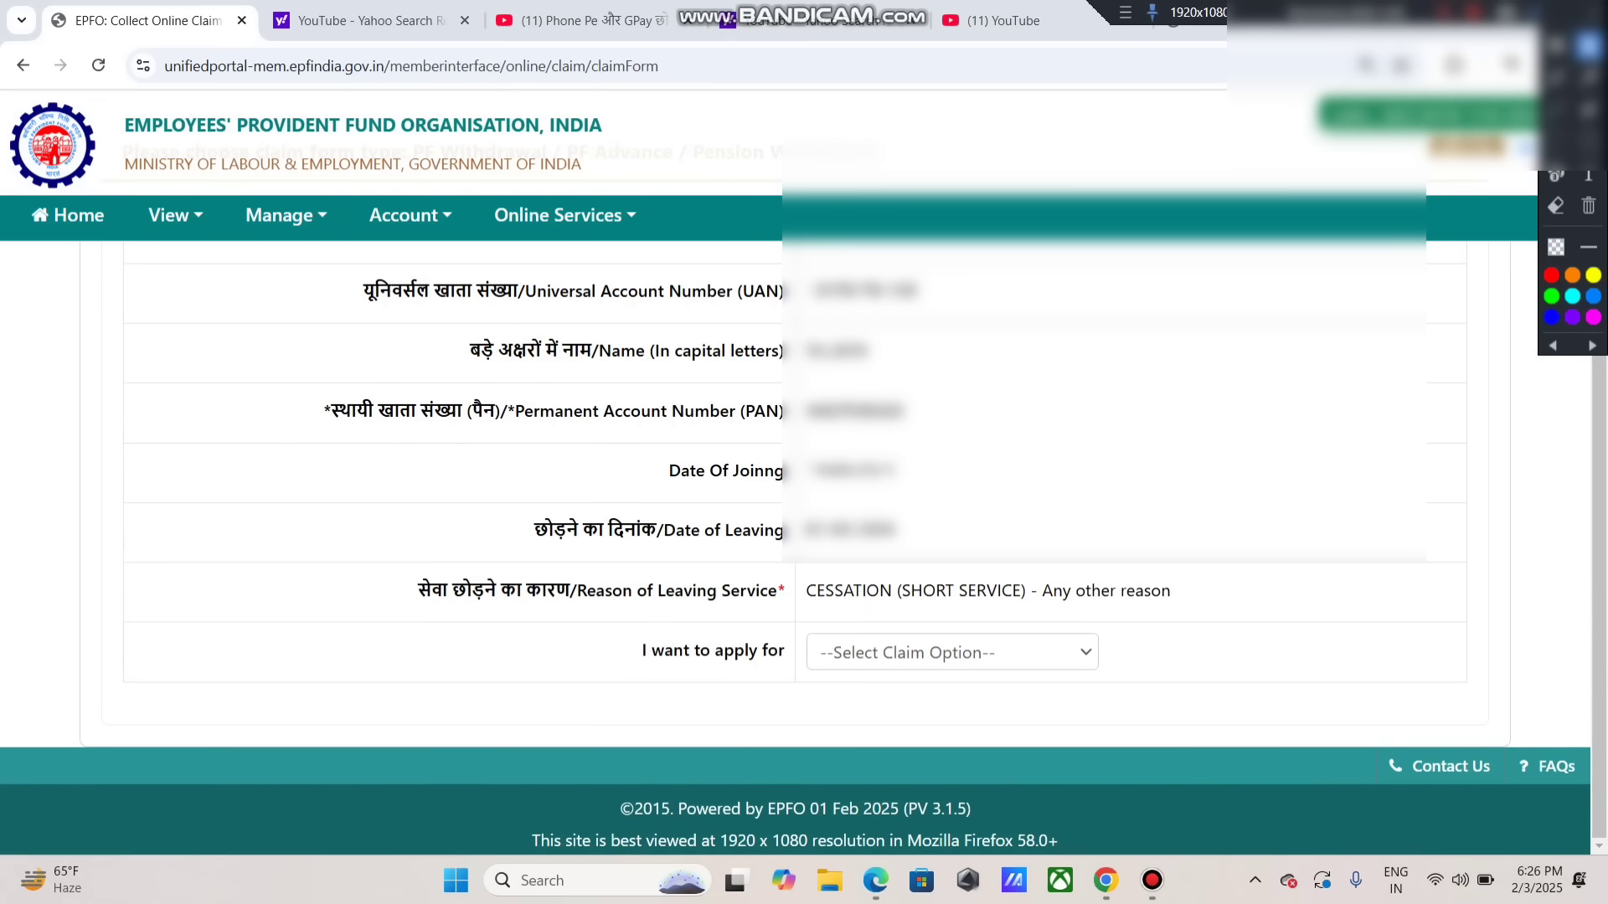
click(953, 653)
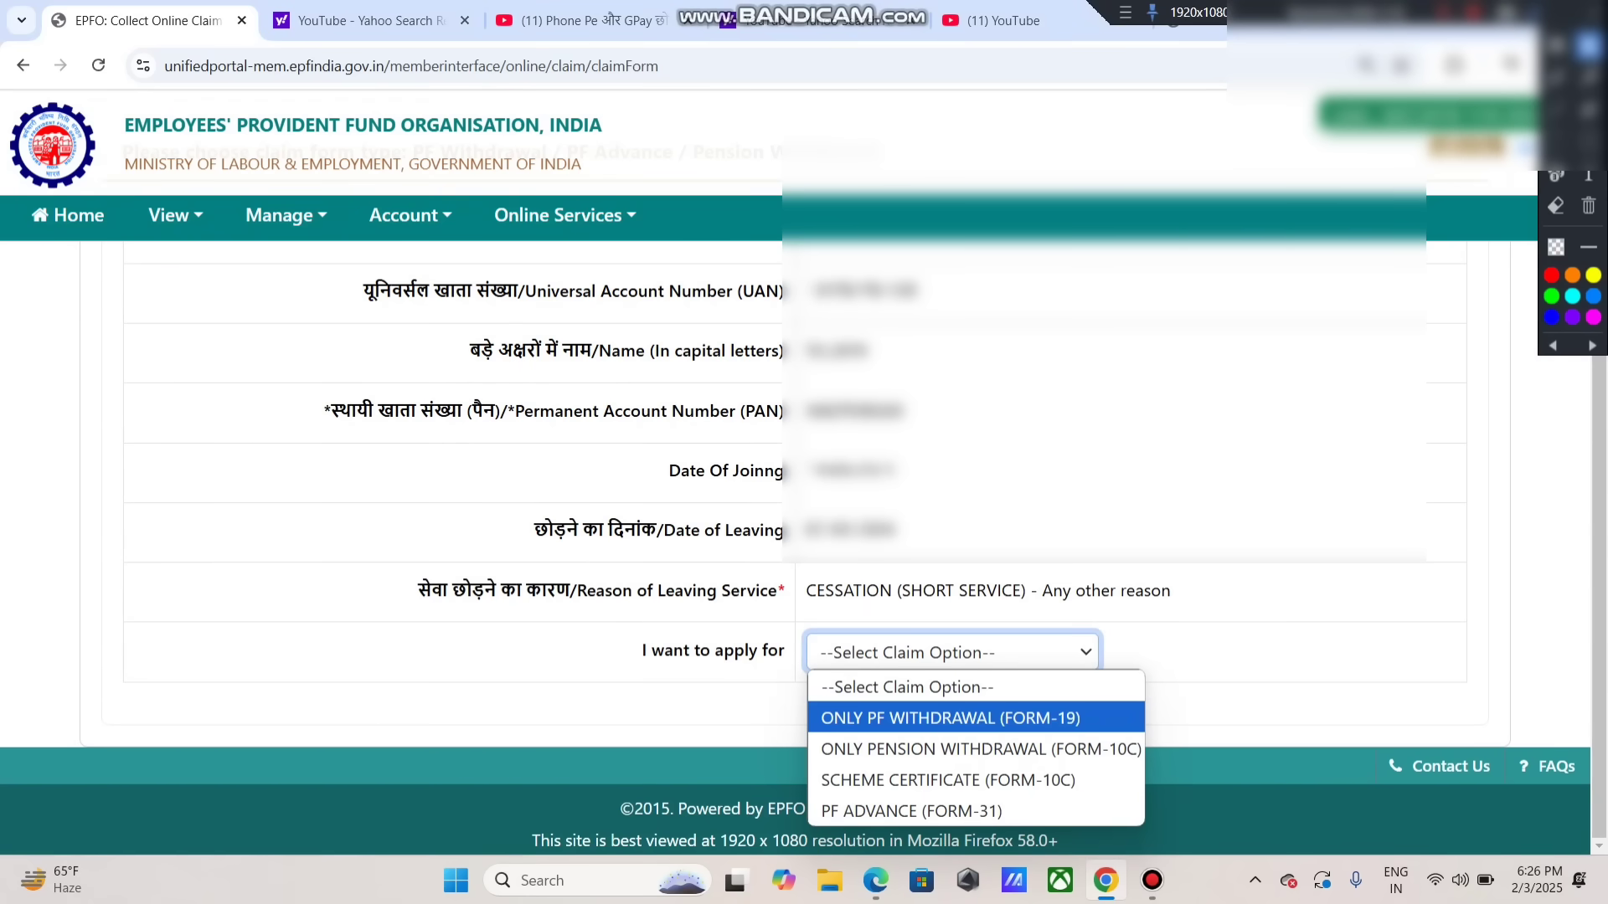
- Write a large freehand red note across the member detail rows of the claim form and erase it
click(1556, 78)
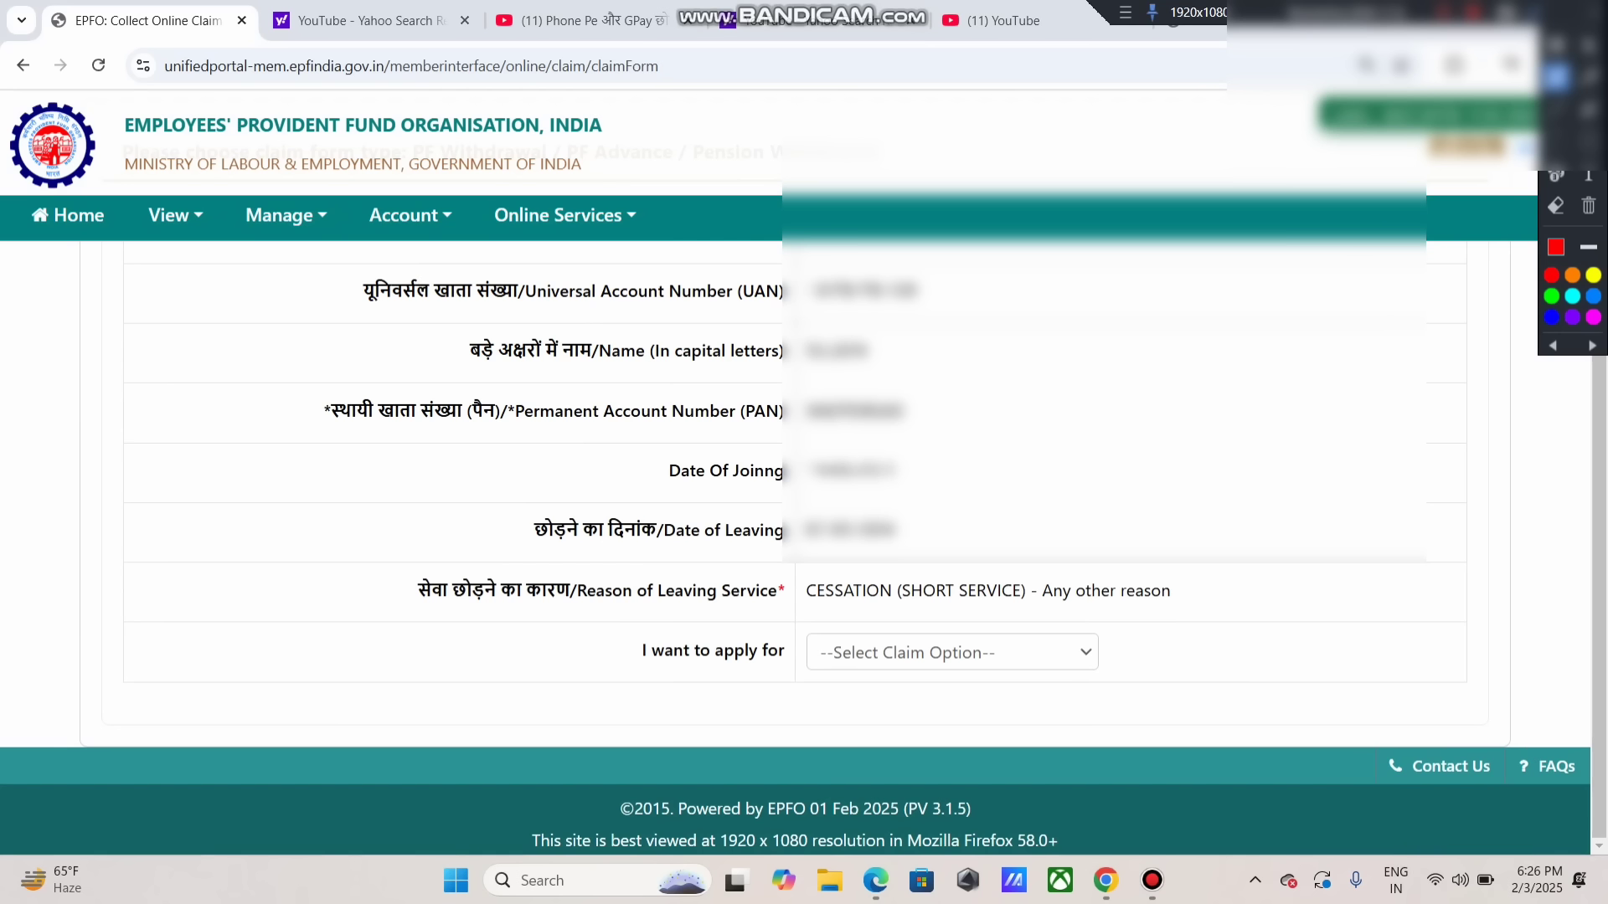
mouse_move(164, 433)
mouse_down()
mouse_move(176, 505)
mouse_move(235, 411)
mouse_move(230, 445)
mouse_move(271, 467)
mouse_up()
mouse_move(270, 406)
mouse_down()
mouse_move(310, 516)
mouse_move(335, 502)
mouse_up()
mouse_move(394, 392)
mouse_down()
mouse_move(351, 419)
mouse_move(406, 479)
mouse_up()
mouse_move(474, 355)
mouse_down()
mouse_move(491, 462)
mouse_move(545, 320)
mouse_up()
drag(452, 406, 501, 388)
drag(460, 469, 551, 440)
mouse_move(586, 325)
mouse_down()
mouse_move(589, 457)
mouse_move(603, 308)
mouse_move(643, 292)
mouse_up()
drag(570, 390, 620, 379)
drag(591, 457, 667, 437)
drag(672, 427, 676, 454)
mouse_move(703, 343)
mouse_down()
mouse_move(712, 419)
mouse_move(783, 266)
mouse_up()
drag(712, 339, 740, 335)
drag(714, 429, 769, 401)
mouse_move(779, 314)
mouse_down()
mouse_move(792, 368)
mouse_move(837, 377)
mouse_move(946, 283)
mouse_move(344, 557)
mouse_move(895, 482)
mouse_up()
key(ctrl+z)
key(ctrl+z)
key(ctrl+z)
key(ctrl+z)
key(ctrl+z)
key(ctrl+z)
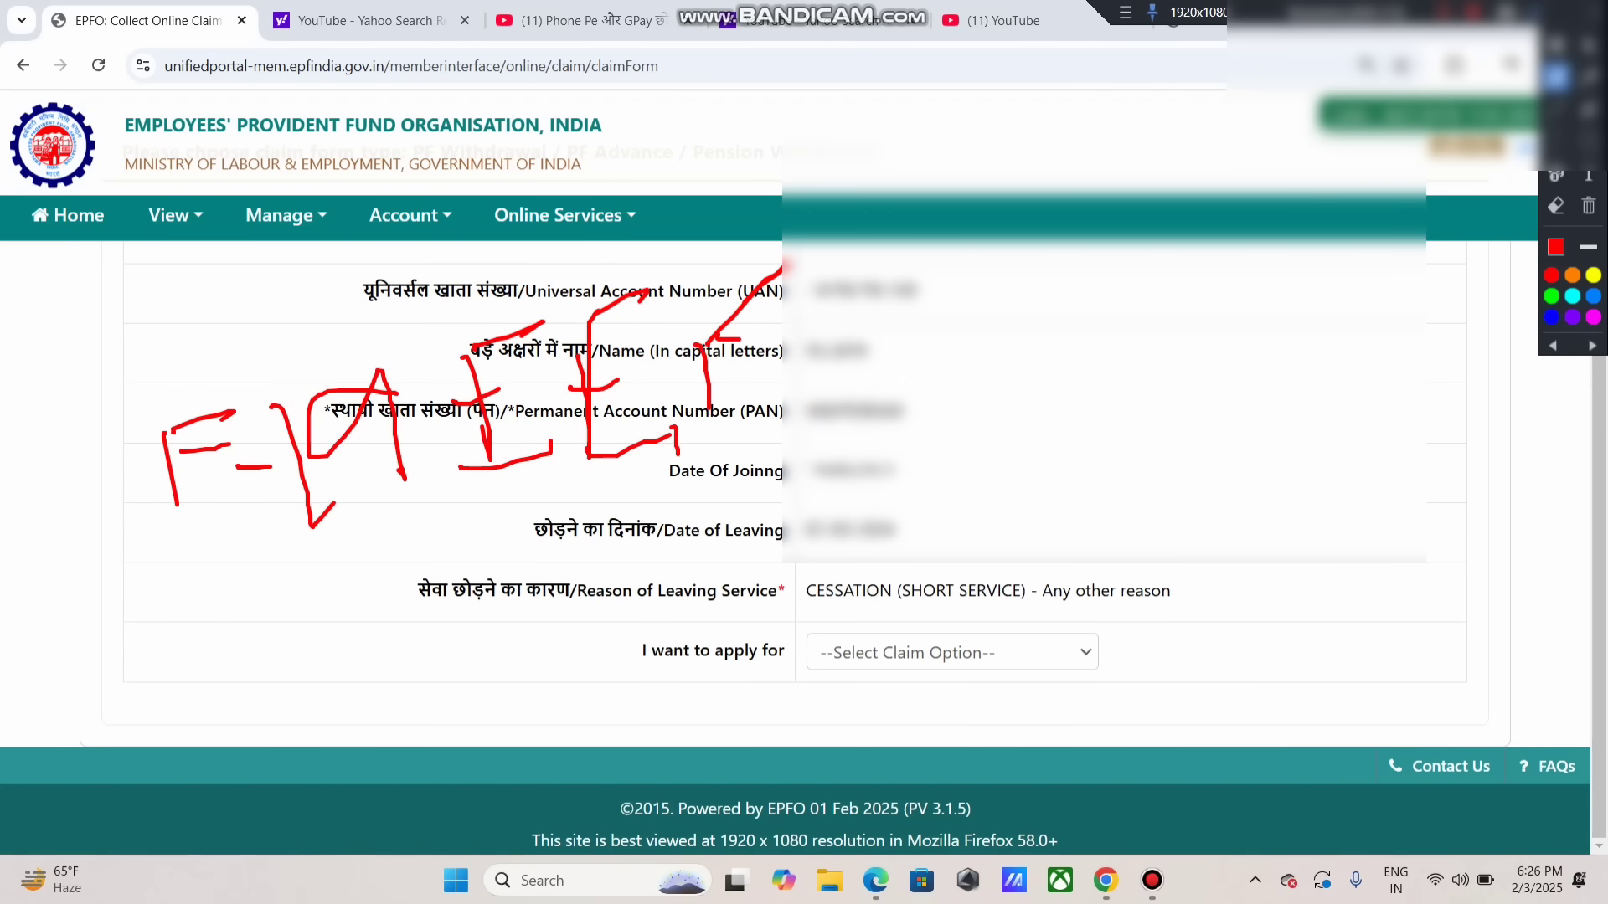
click(1589, 206)
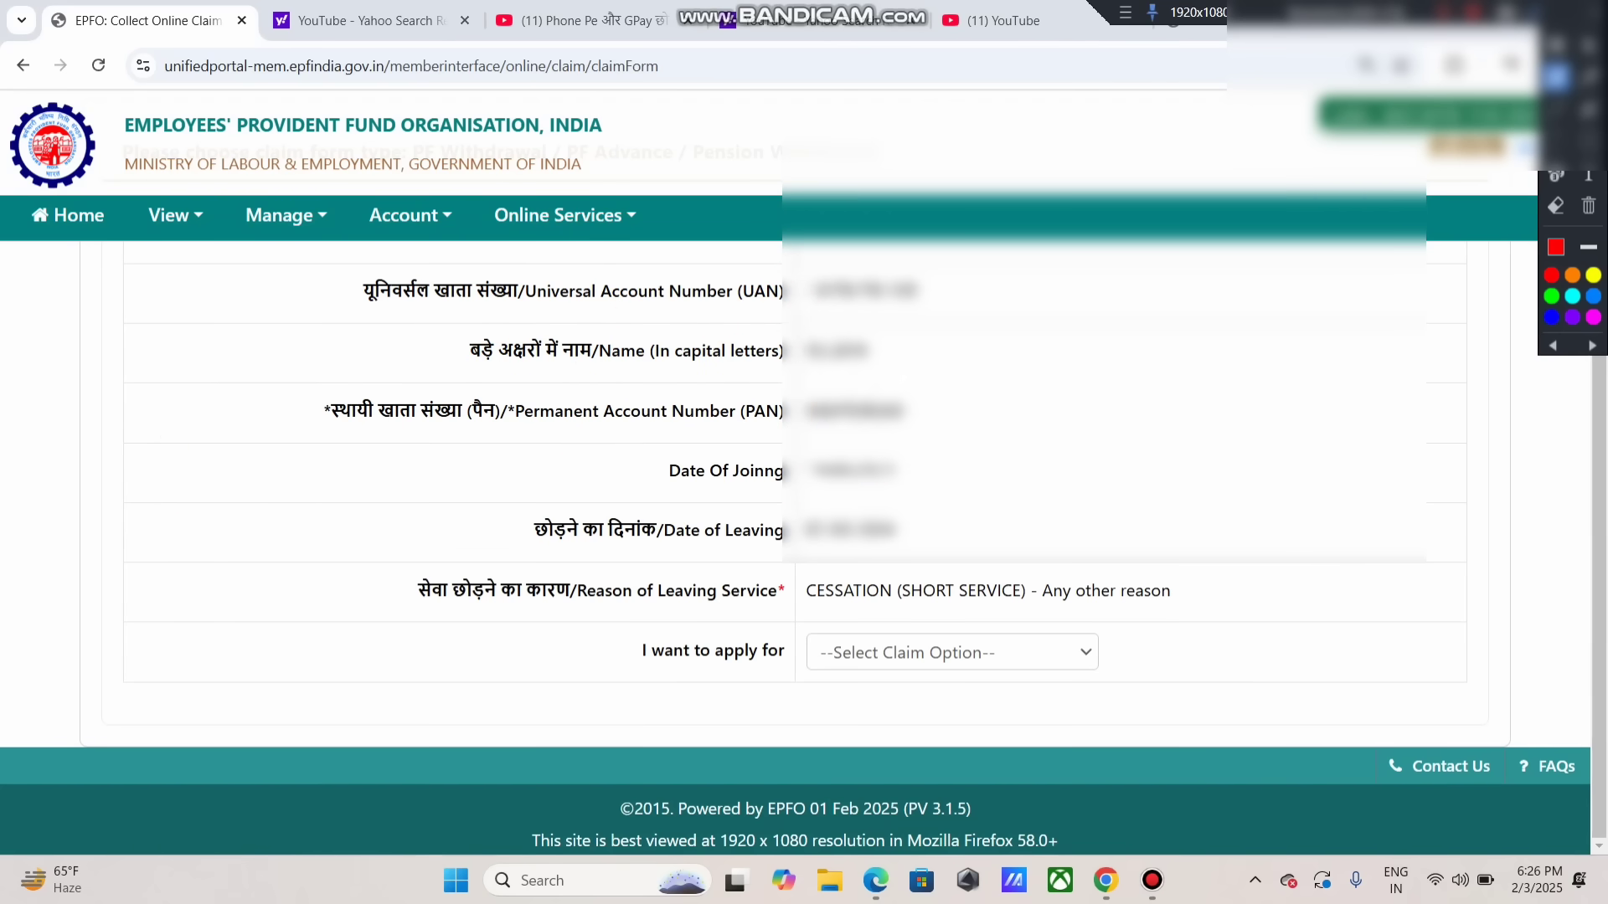
- Sketch a second freehand red note with a downward arrow over the member details and clear the drawing
mouse_move(358, 356)
mouse_down()
mouse_move(389, 537)
mouse_move(410, 367)
mouse_up()
drag(362, 417, 508, 419)
drag(516, 423, 533, 417)
drag(638, 310, 710, 423)
click(735, 377)
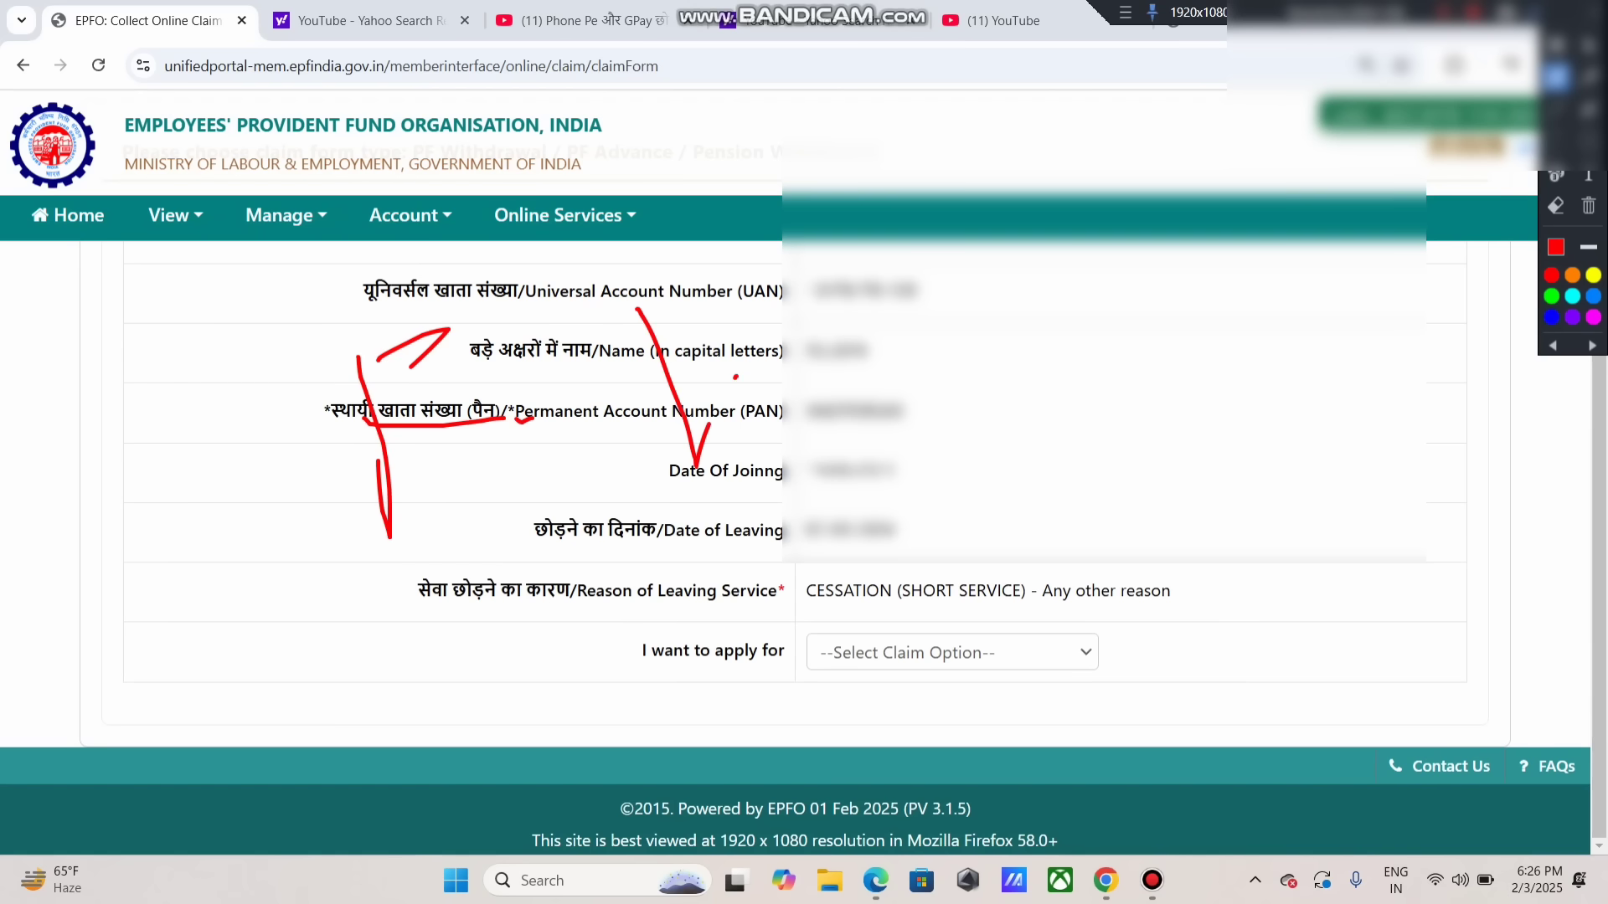
drag(724, 356, 783, 326)
drag(735, 379, 783, 410)
drag(905, 318, 930, 419)
drag(929, 293, 971, 436)
drag(938, 335, 993, 335)
drag(1051, 260, 1072, 381)
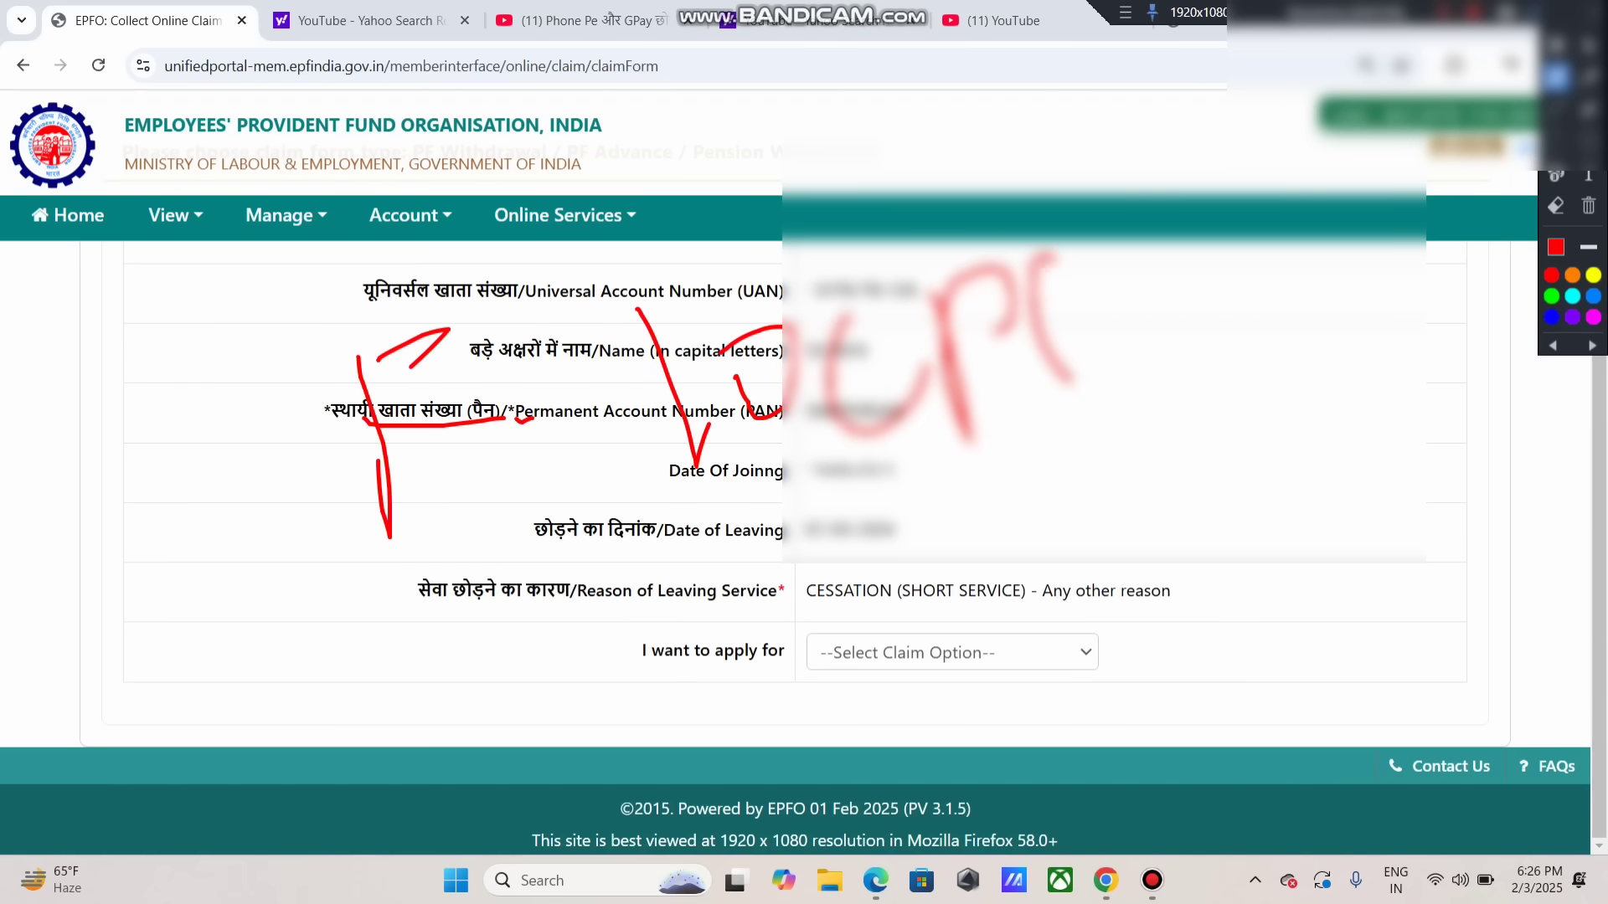
drag(1042, 327, 1093, 251)
drag(1109, 327, 1248, 251)
click(1589, 206)
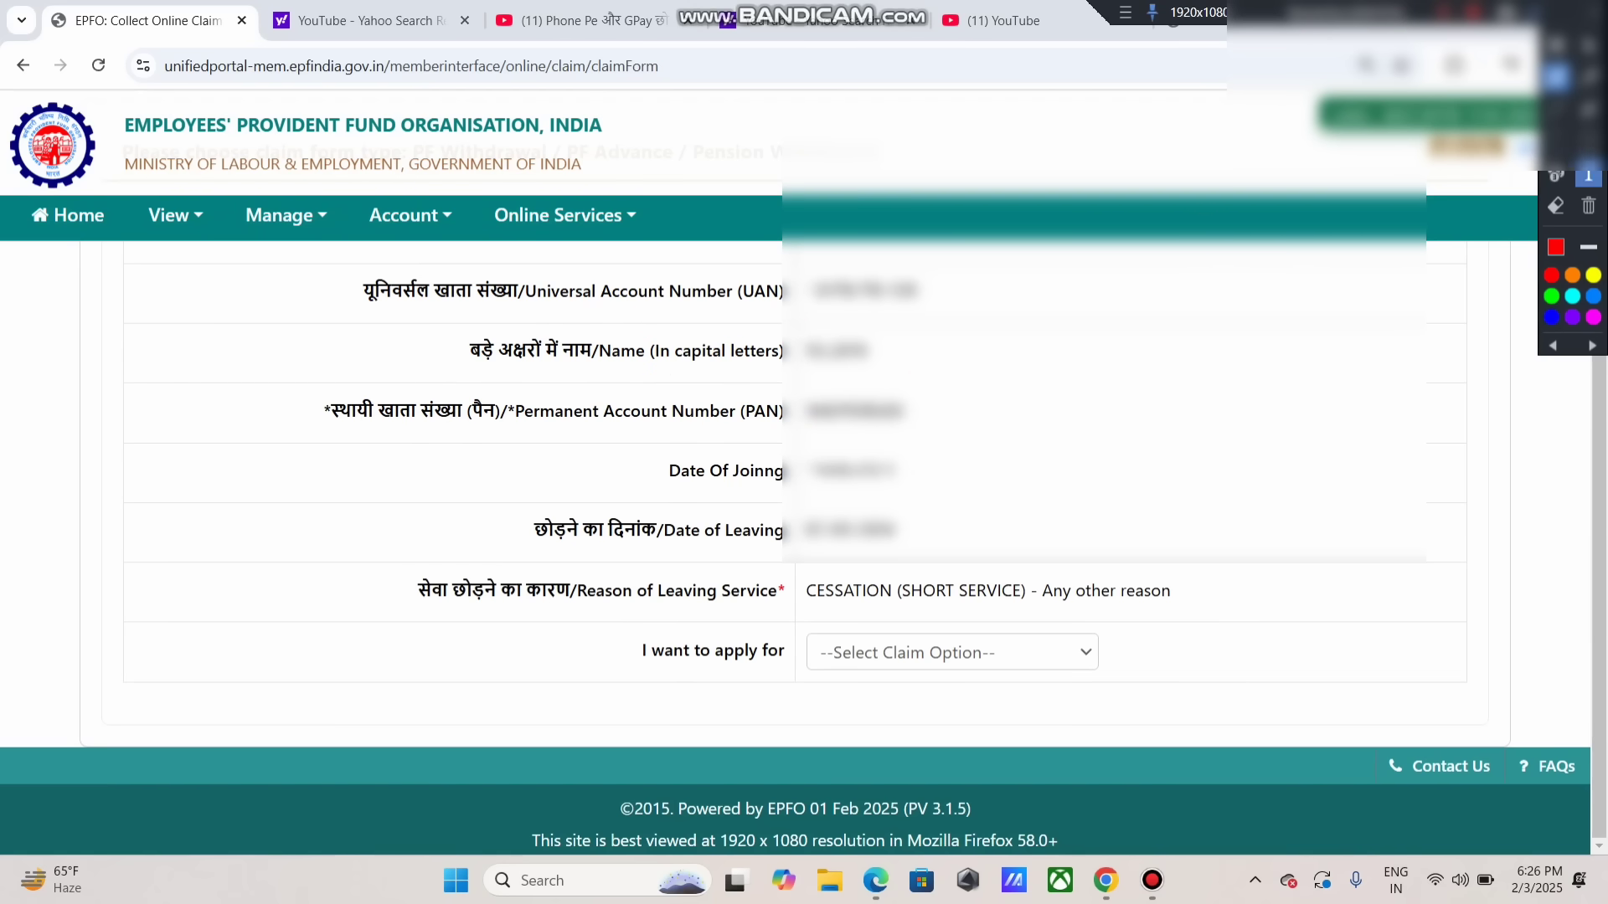
- Choose ONLY PF WITHDRAWAL (FORM-19) as the claim to apply for
click(1589, 46)
click(952, 652)
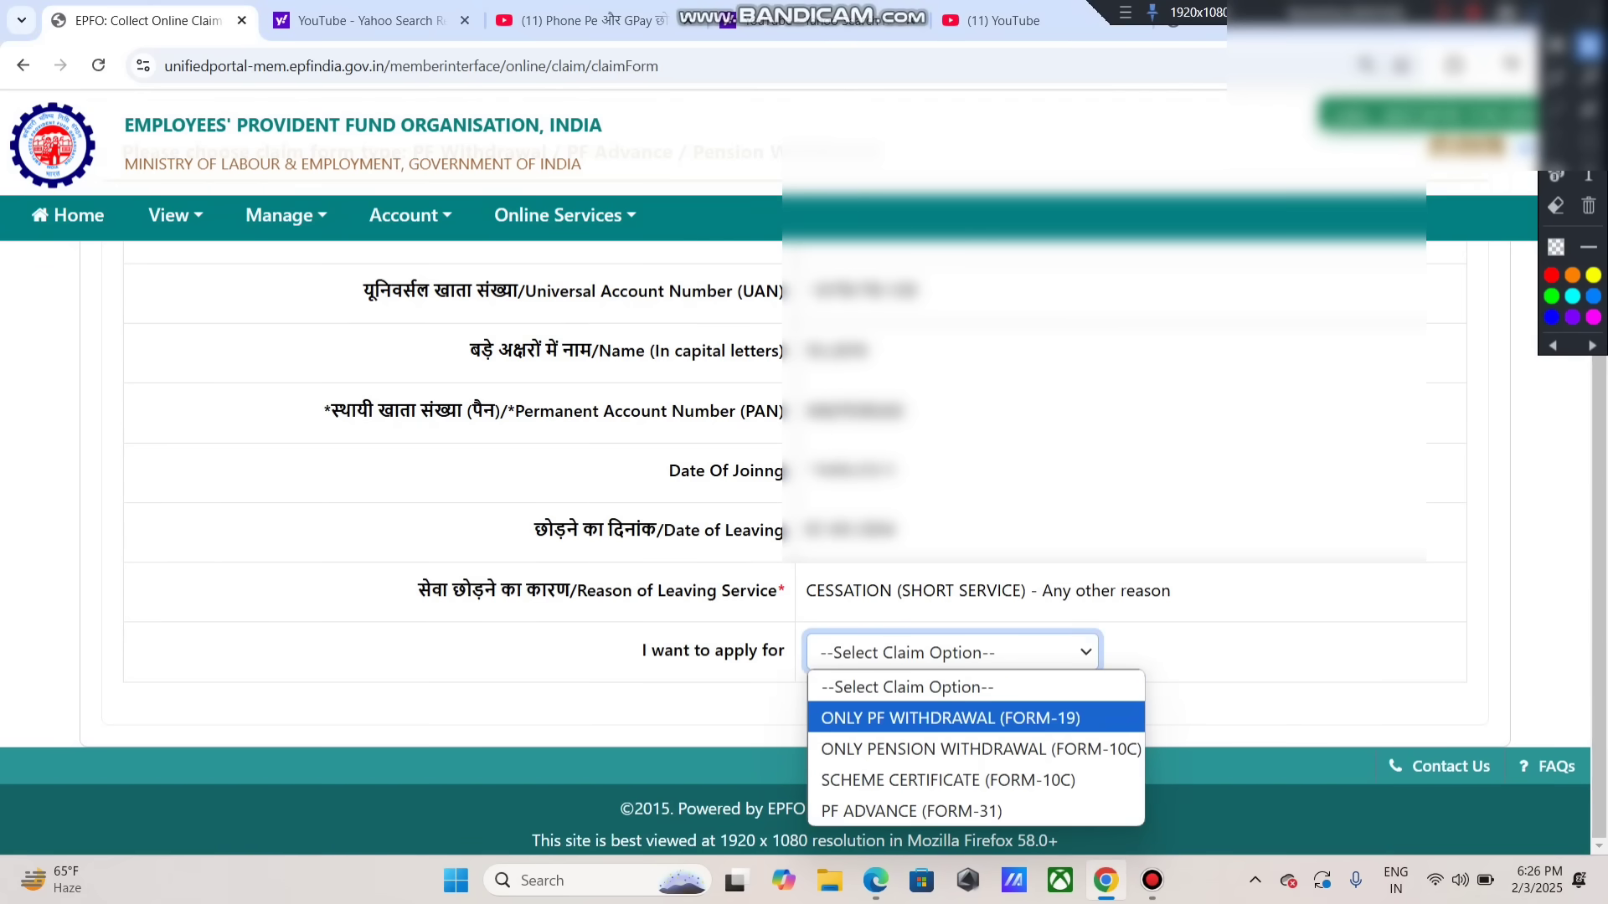
click(950, 718)
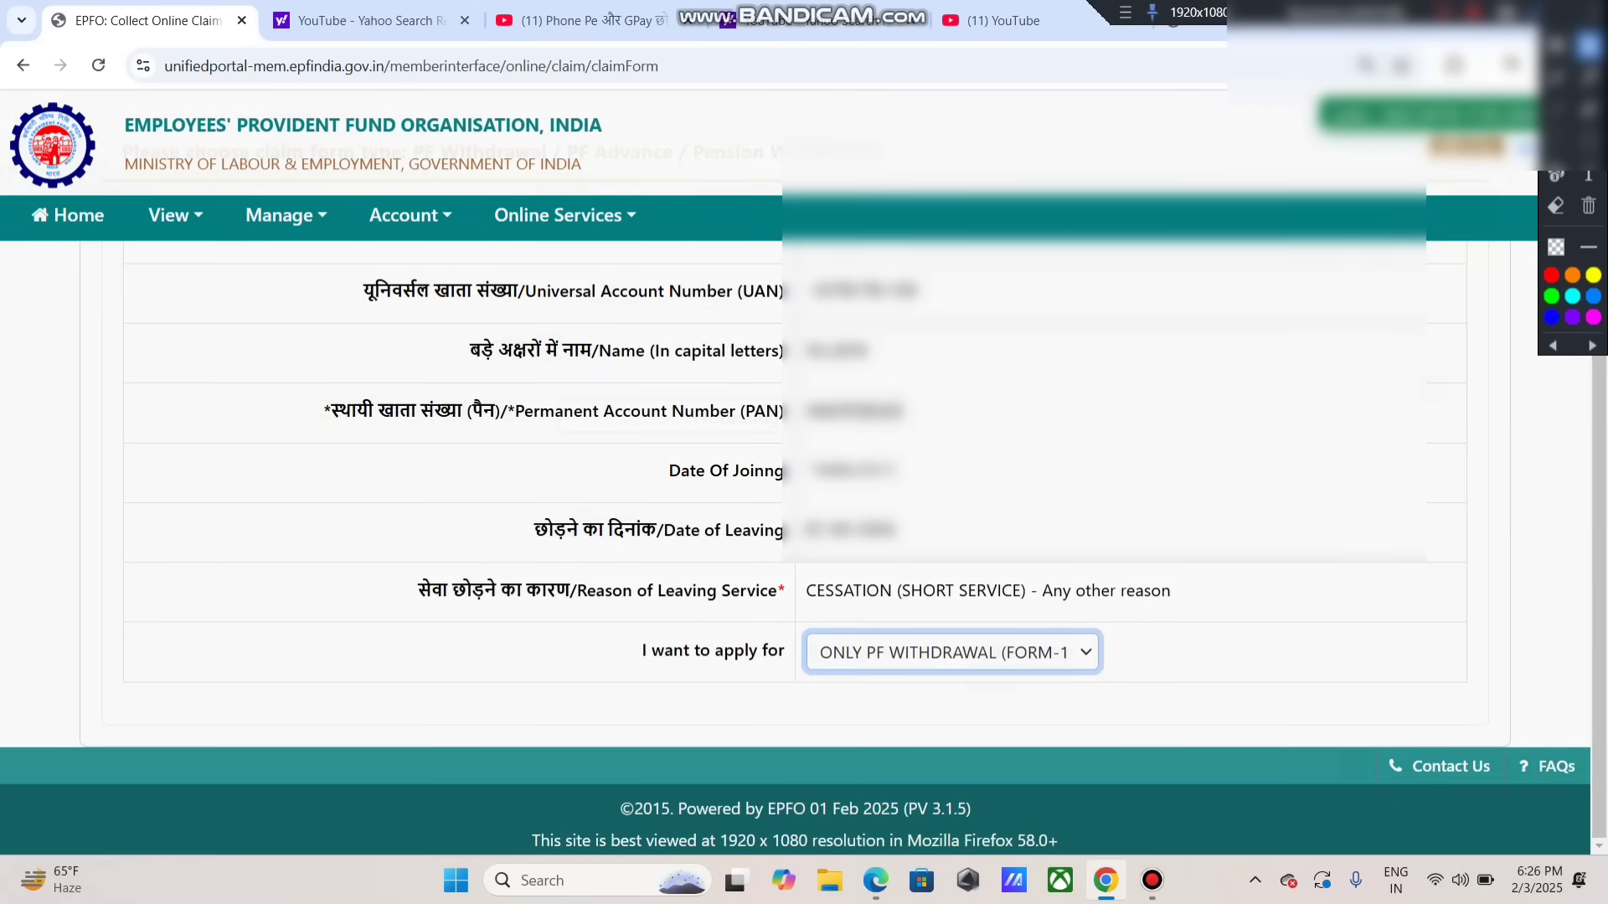
- Outline the Upload Form-15G row of the claim form with a red annotation rectangle
scroll(951, 719, down, 2)
scroll(795, 544, down, 1)
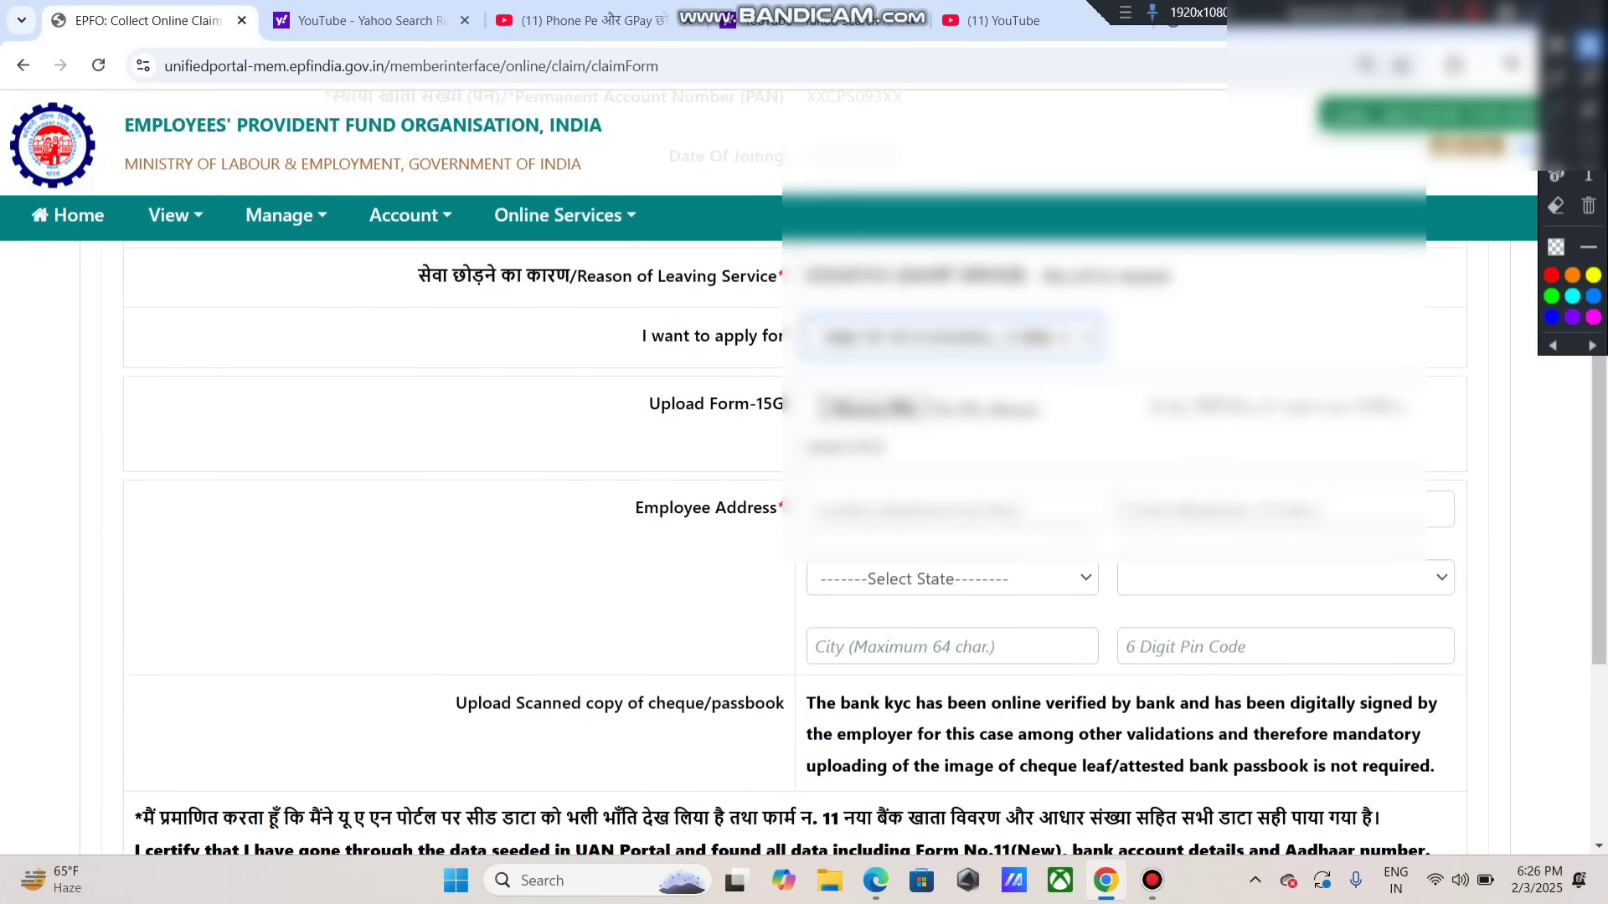
scroll(795, 544, up, 1)
click(1556, 140)
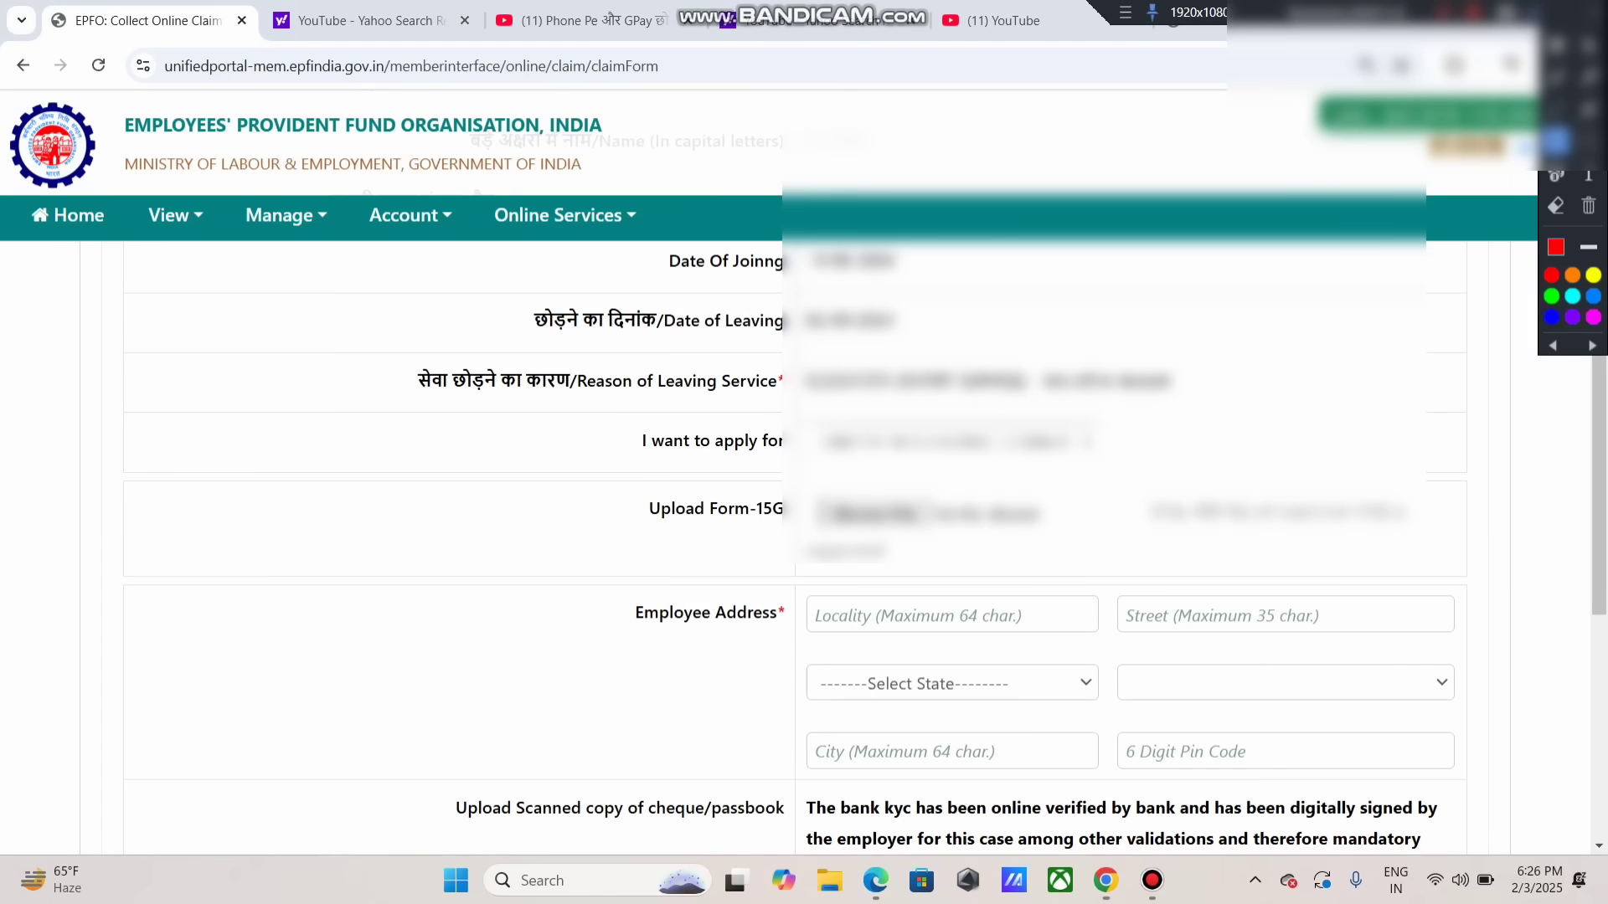
mouse_move(628, 459)
mouse_down()
mouse_move(787, 527)
mouse_move(1154, 568)
mouse_move(1078, 581)
mouse_up()
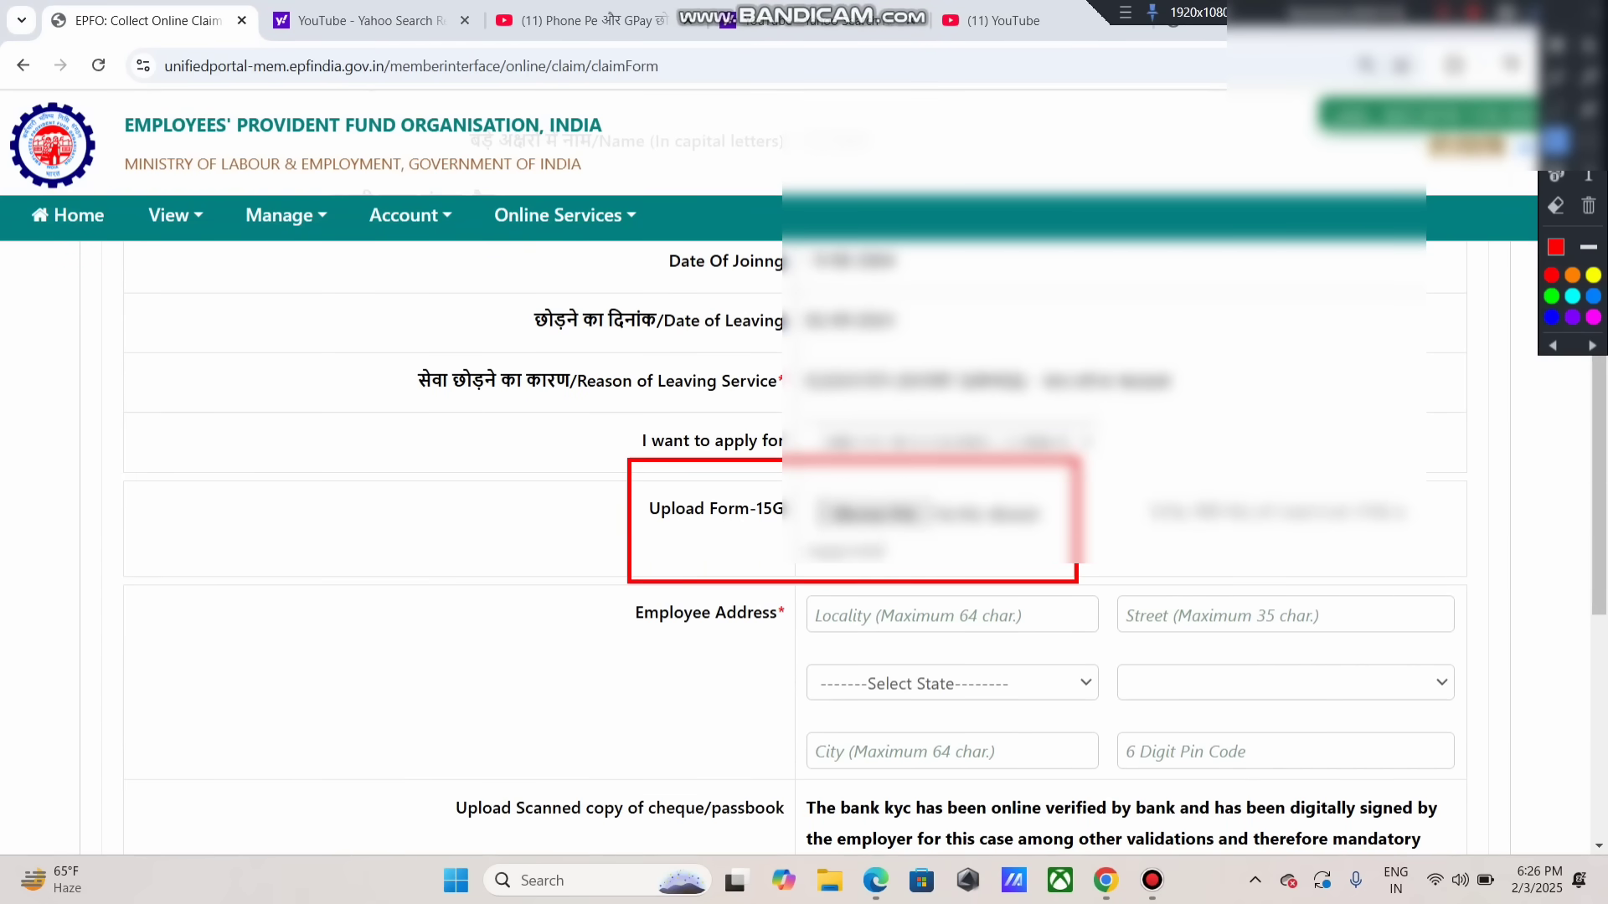
- Write a freehand red note over the labels above the Form-15G row and circle it
mouse_move(249, 261)
mouse_down()
mouse_move(274, 433)
mouse_move(322, 262)
mouse_up()
drag(249, 339, 324, 337)
drag(289, 411, 398, 390)
drag(399, 330, 429, 412)
mouse_move(463, 285)
mouse_down()
mouse_move(479, 375)
mouse_move(523, 284)
mouse_up()
drag(500, 303, 489, 388)
mouse_move(570, 365)
mouse_down()
mouse_move(573, 280)
mouse_move(578, 348)
mouse_up()
drag(578, 347, 609, 360)
mouse_move(466, 437)
mouse_down()
mouse_move(658, 220)
mouse_move(363, 562)
mouse_move(538, 455)
mouse_up()
drag(478, 333, 532, 331)
- Write the red annotation "50K - 5" followed by a Hindi word across the upper part of the form
mouse_move(829, 228)
mouse_down()
mouse_move(786, 264)
mouse_move(768, 402)
mouse_up()
mouse_move(888, 323)
mouse_down()
mouse_move(929, 300)
mouse_move(863, 302)
mouse_up()
drag(925, 262, 959, 361)
mouse_move(992, 252)
mouse_down()
mouse_move(998, 338)
mouse_move(1074, 283)
mouse_up()
mouse_move(1179, 199)
mouse_down()
mouse_move(1143, 201)
mouse_move(1147, 381)
mouse_move(1121, 339)
mouse_up()
drag(1355, 201, 1350, 250)
mouse_move(1350, 250)
mouse_down()
mouse_move(1309, 238)
mouse_move(1435, 221)
mouse_move(1457, 243)
mouse_up()
mouse_move(1458, 243)
mouse_down()
mouse_move(1409, 194)
mouse_move(1404, 216)
mouse_up()
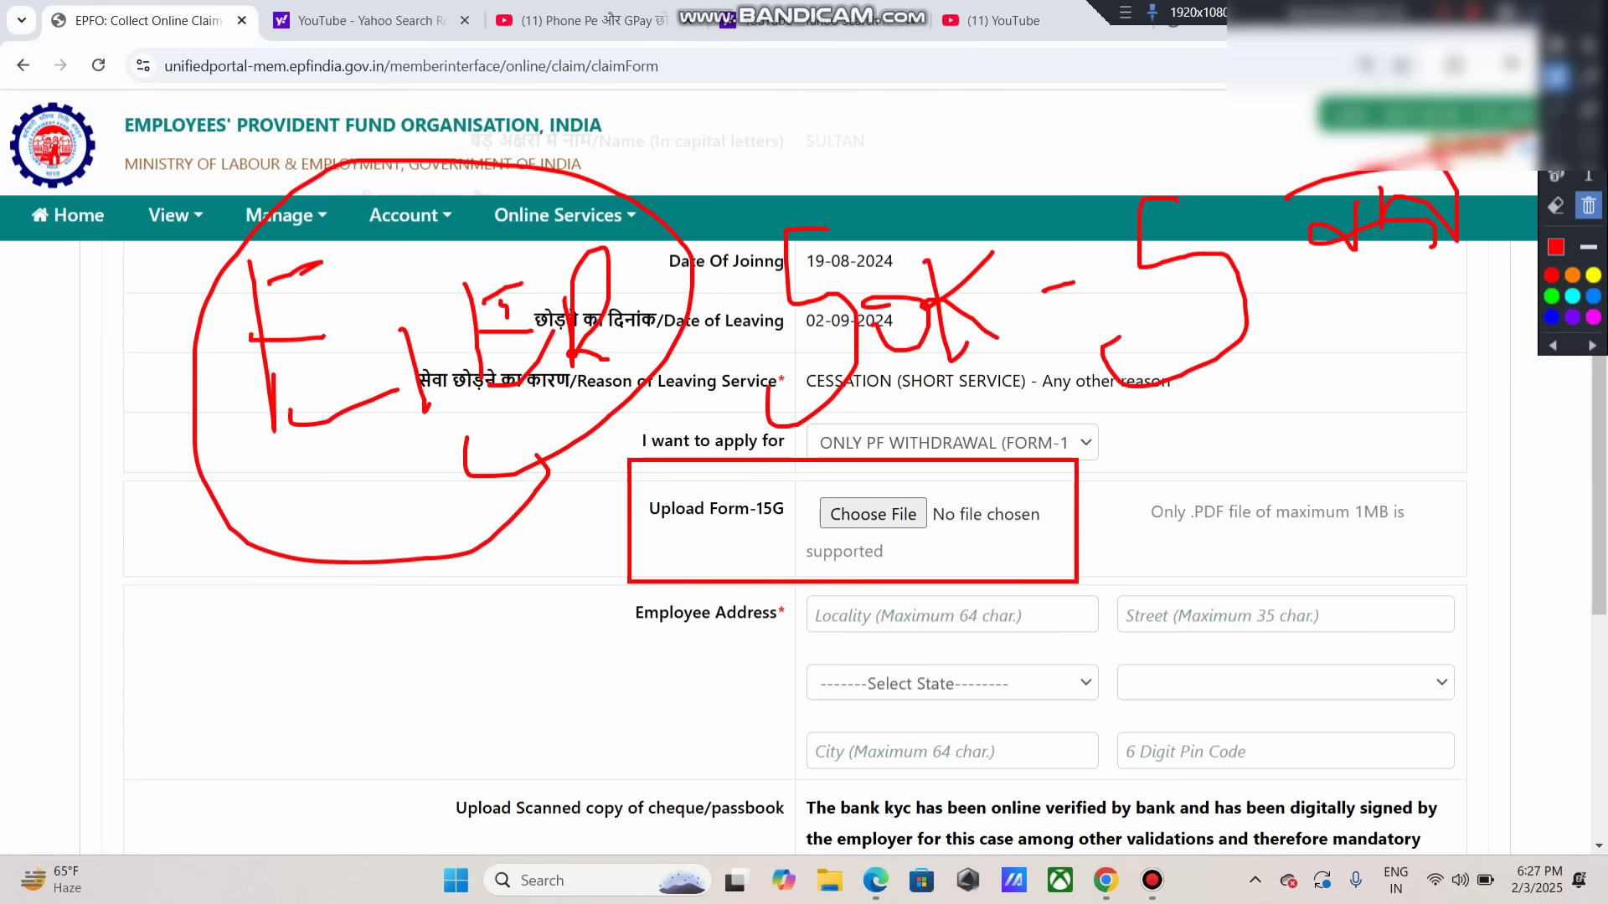
- Clear the handwritten notes and outline the Employee Address fields with a temporary red annotation rectangle
click(1588, 205)
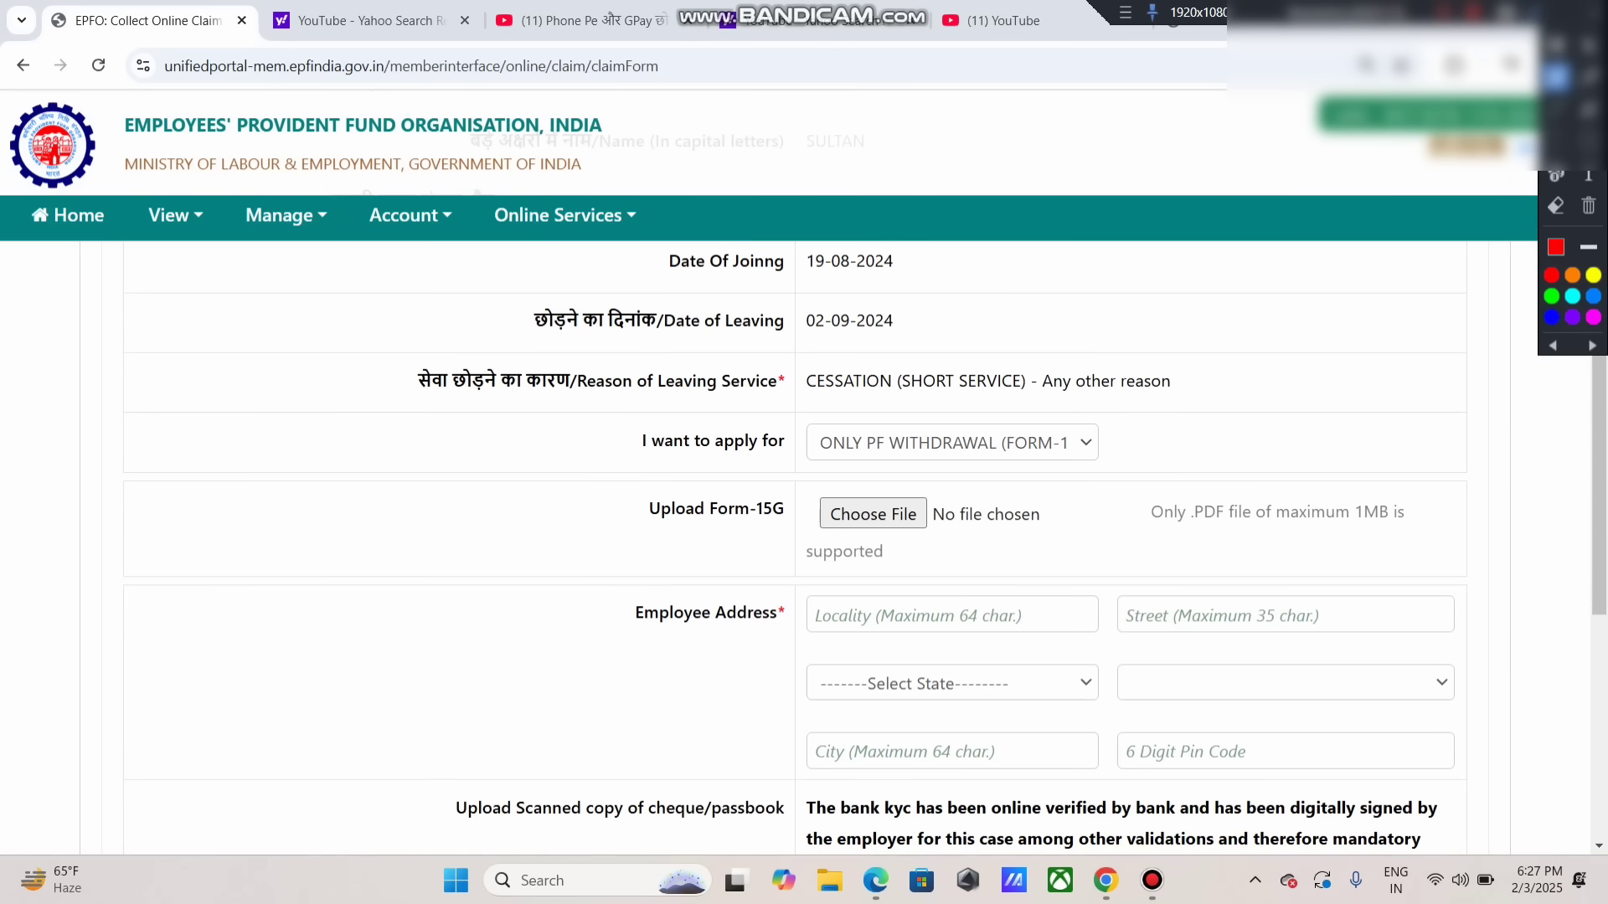
scroll(796, 545, down, 3)
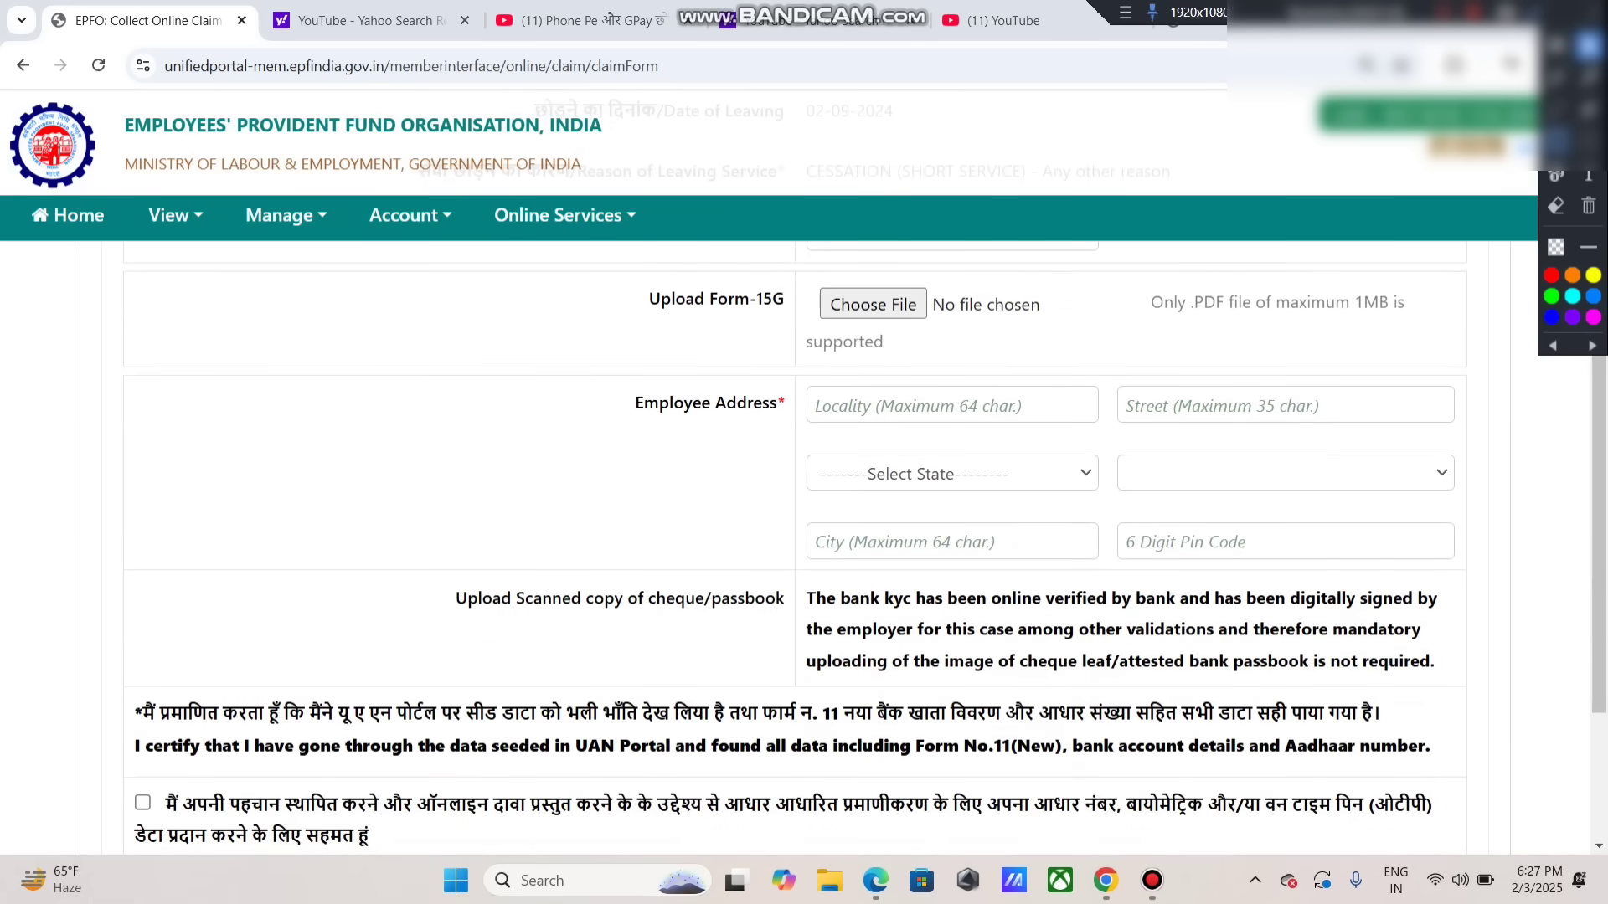
click(1556, 141)
mouse_move(605, 344)
mouse_down()
mouse_move(1414, 578)
mouse_move(1548, 593)
mouse_move(1489, 588)
mouse_up()
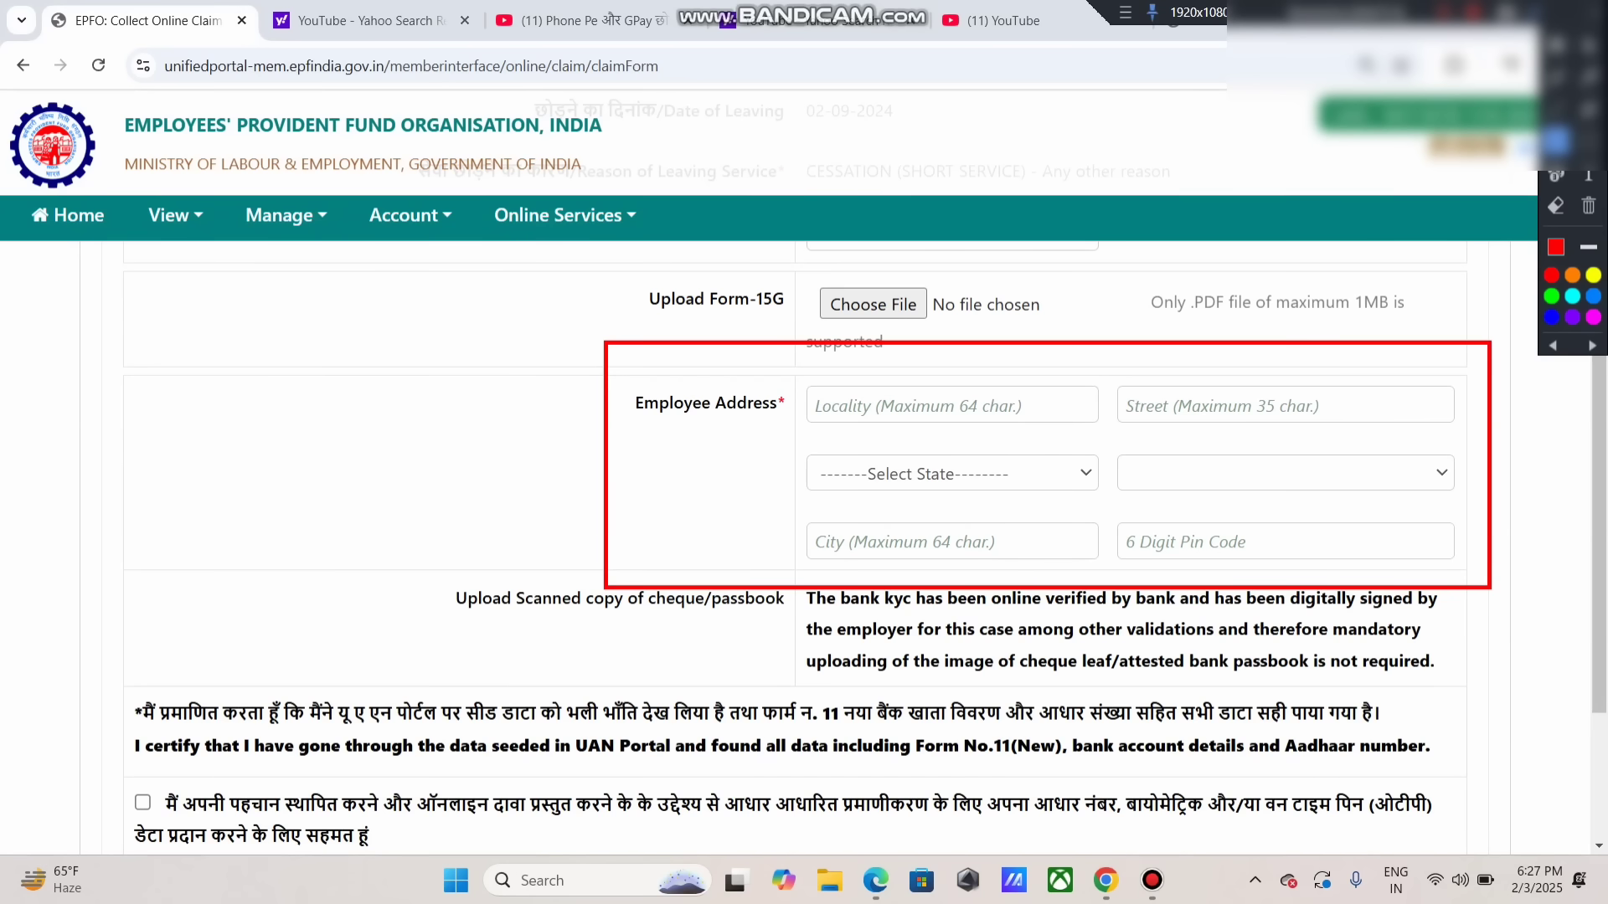
click(1588, 205)
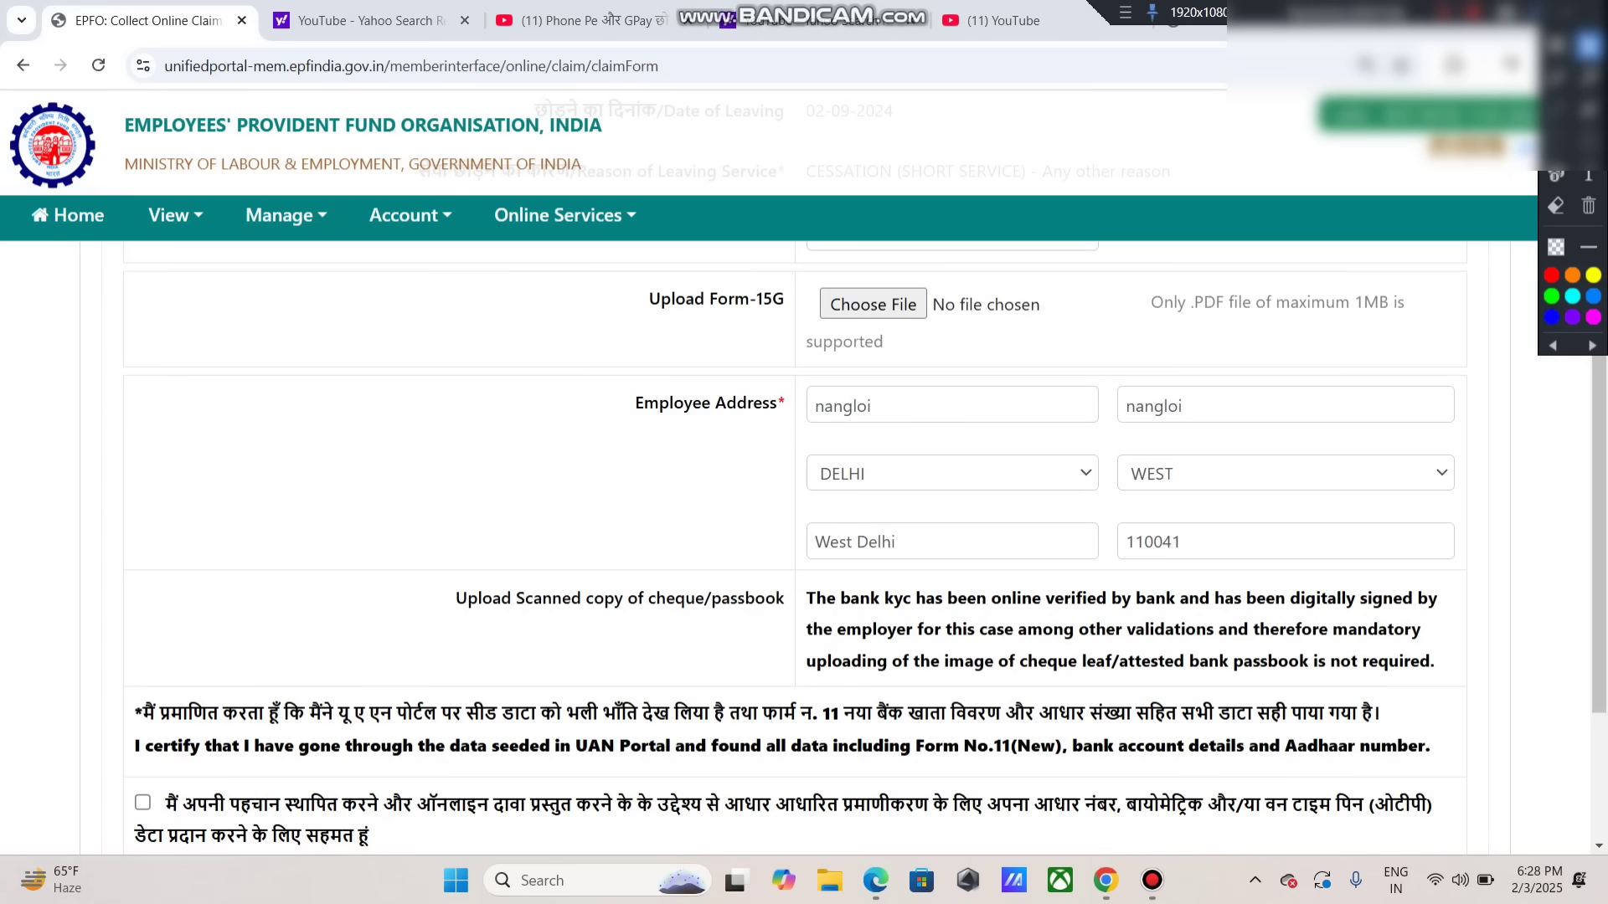
- Outline the Aadhaar authentication consent checkbox with a red annotation rectangle and clear the annotation
scroll(804, 545, down, 3)
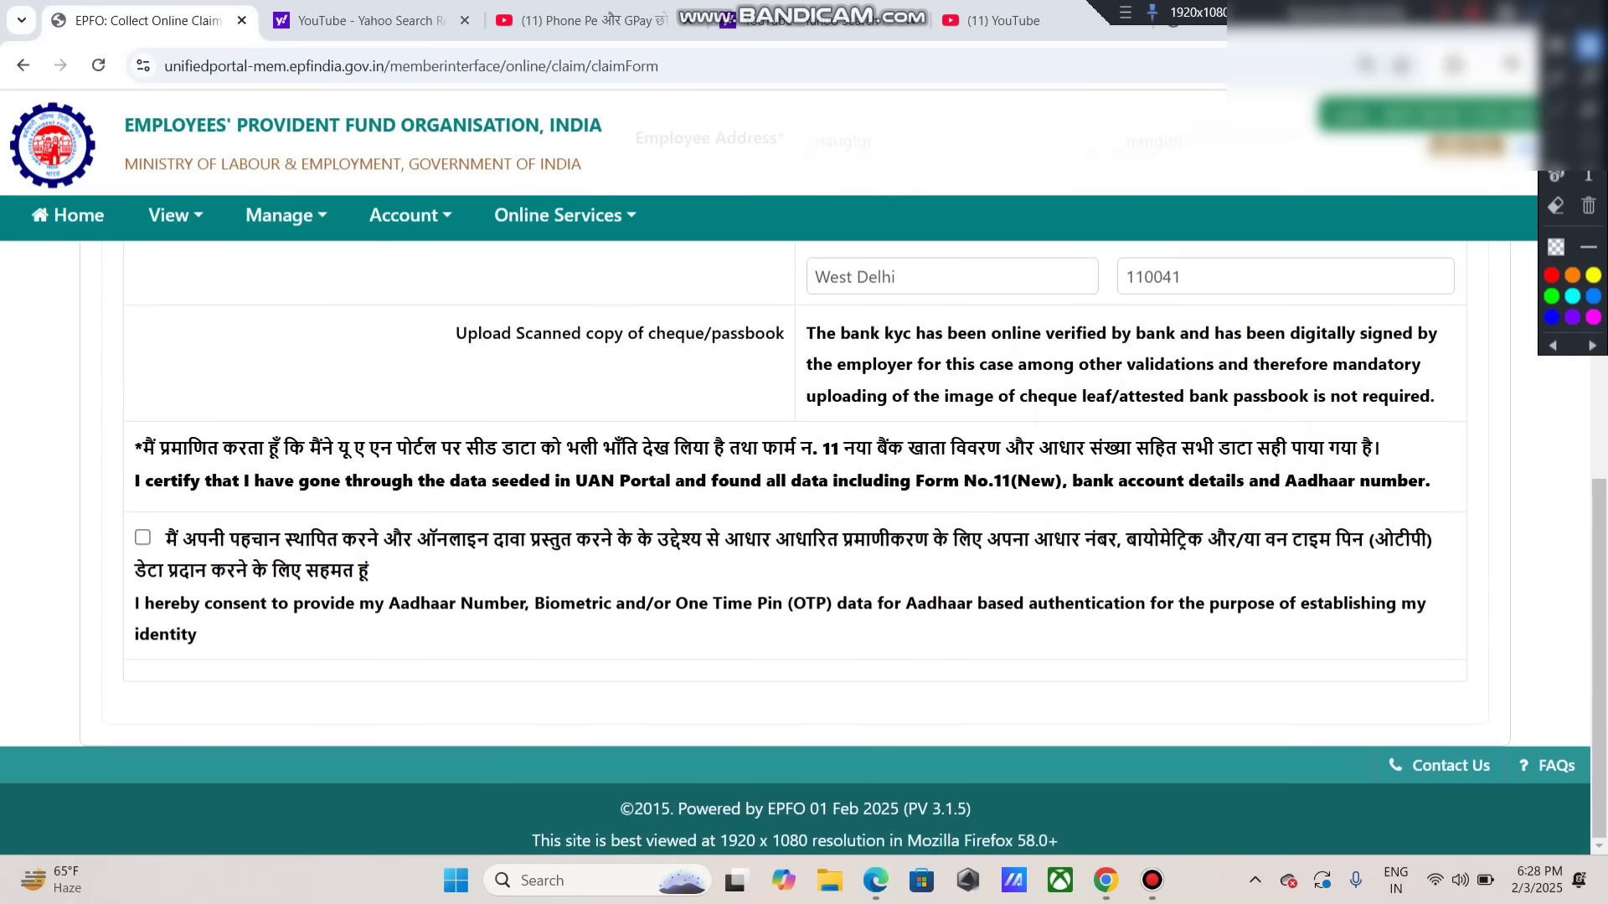
click(1556, 143)
drag(98, 488, 226, 595)
click(1589, 206)
- Tick the consent for Aadhaar-based authentication and request the Aadhaar OTP
click(1589, 45)
click(142, 537)
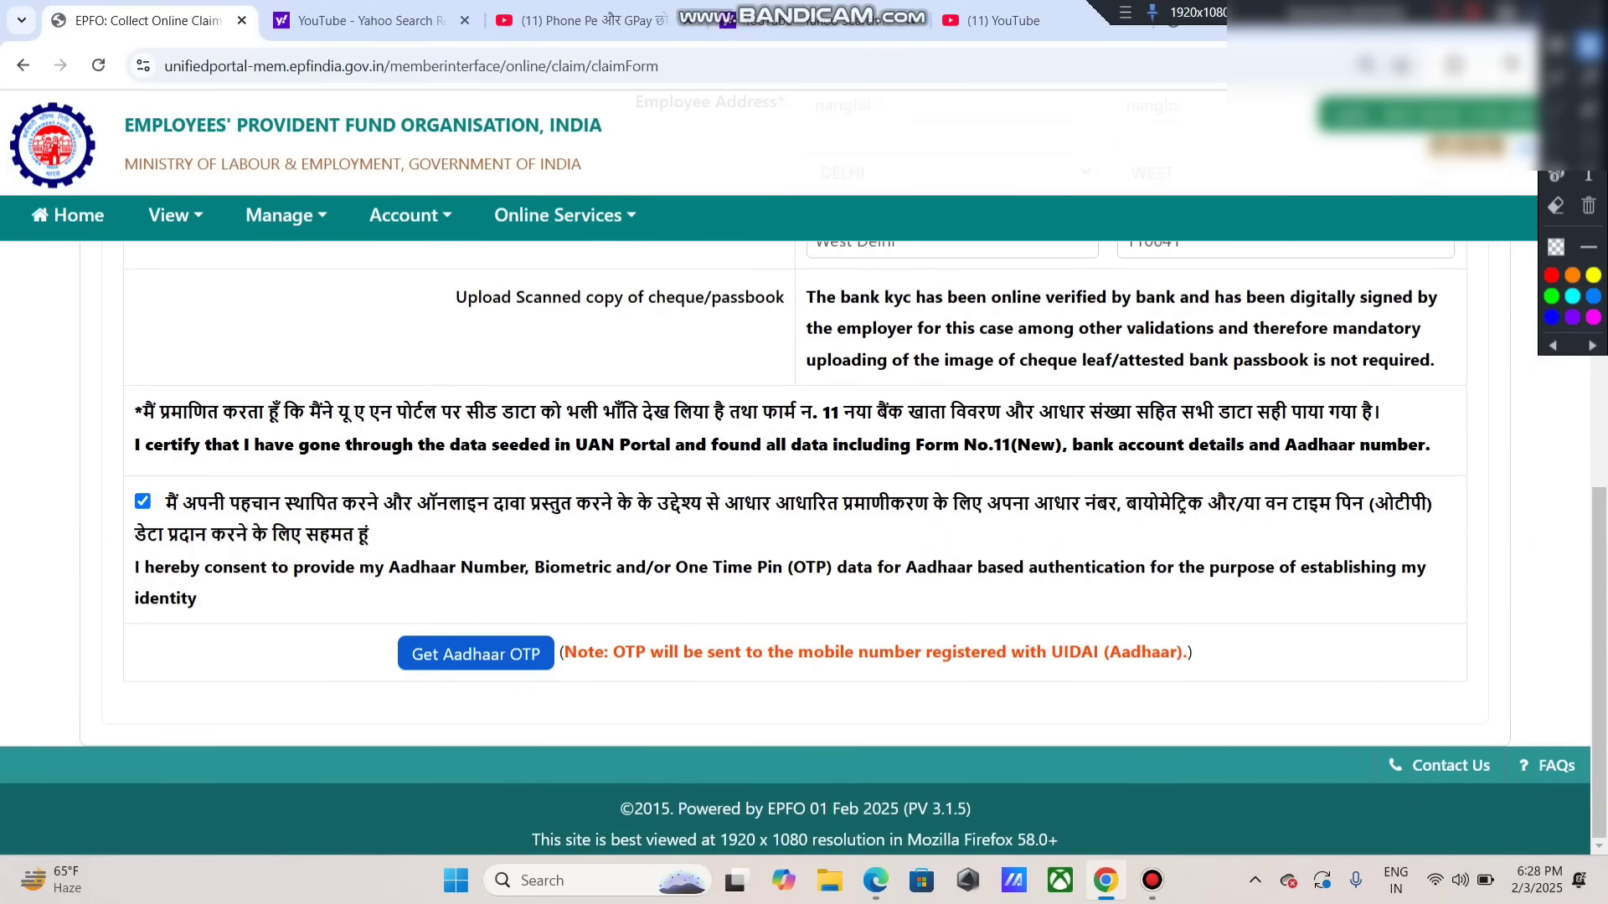
click(476, 654)
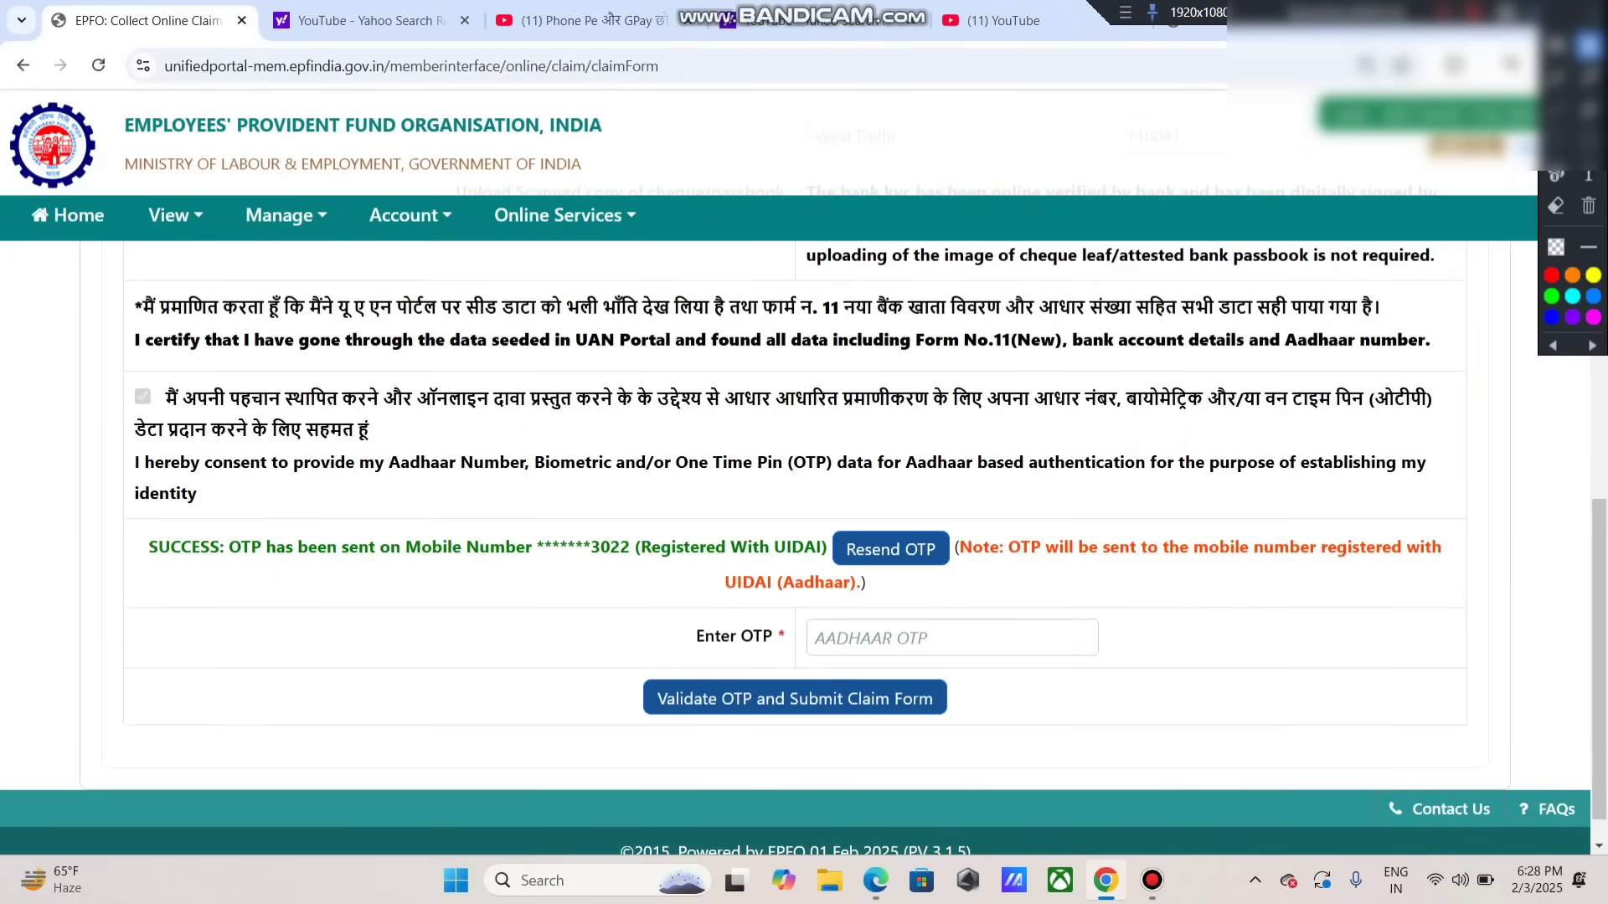
- Outline the Enter OTP field and the Validate OTP and Submit Claim Form control in red, and clear the annotations
click(1556, 141)
mouse_move(657, 585)
mouse_down()
mouse_move(1041, 662)
mouse_move(1188, 676)
mouse_move(1186, 661)
mouse_up()
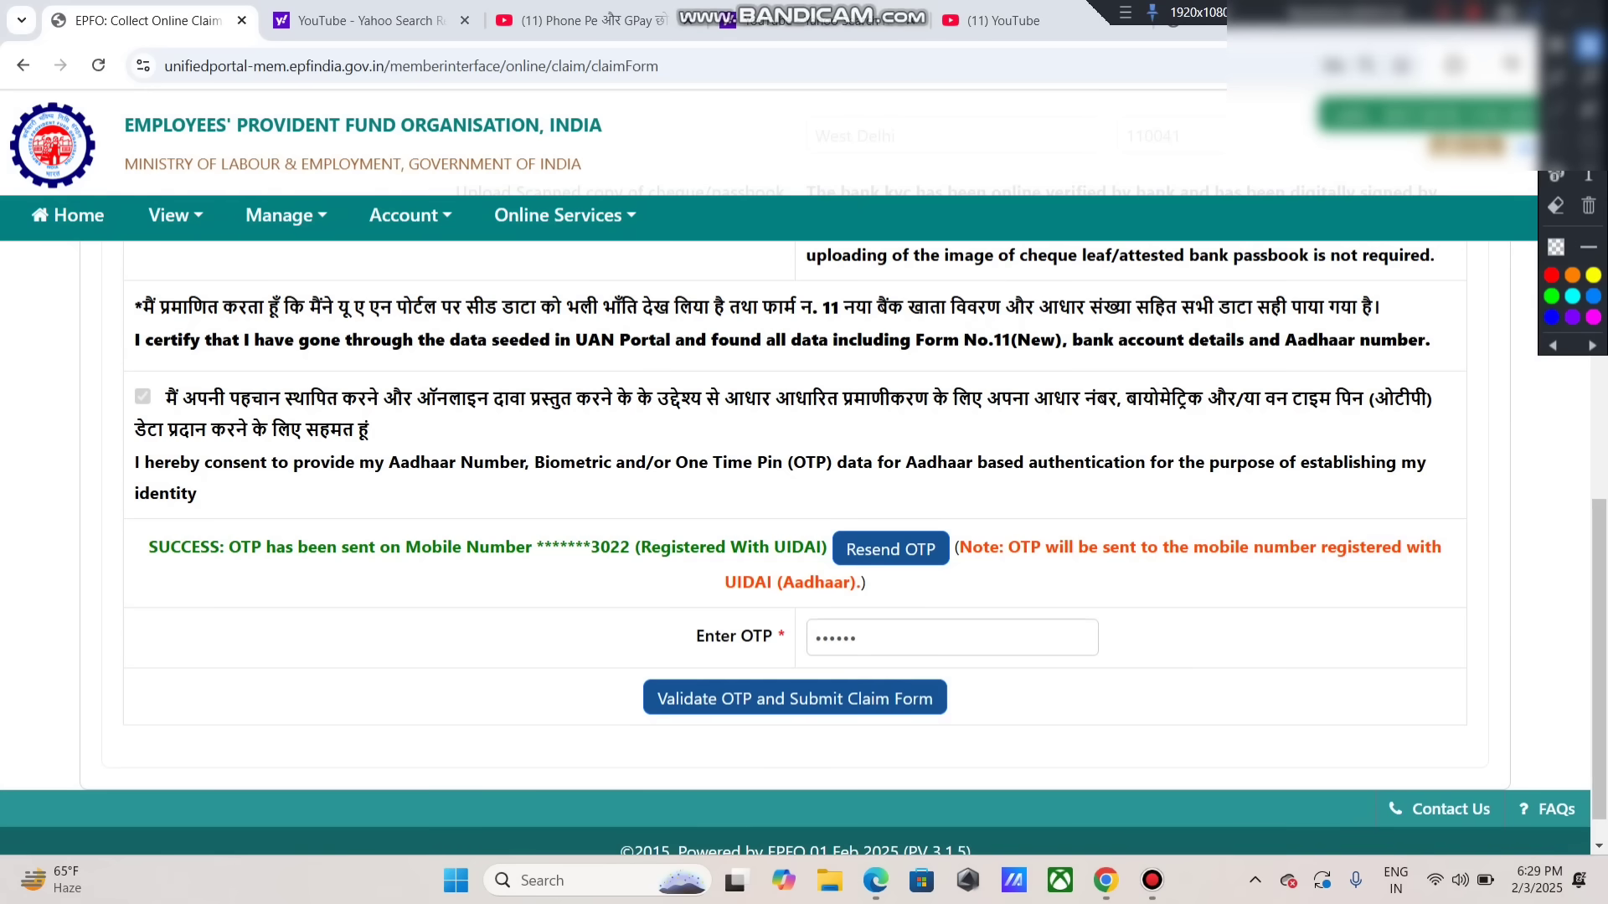
click(1556, 140)
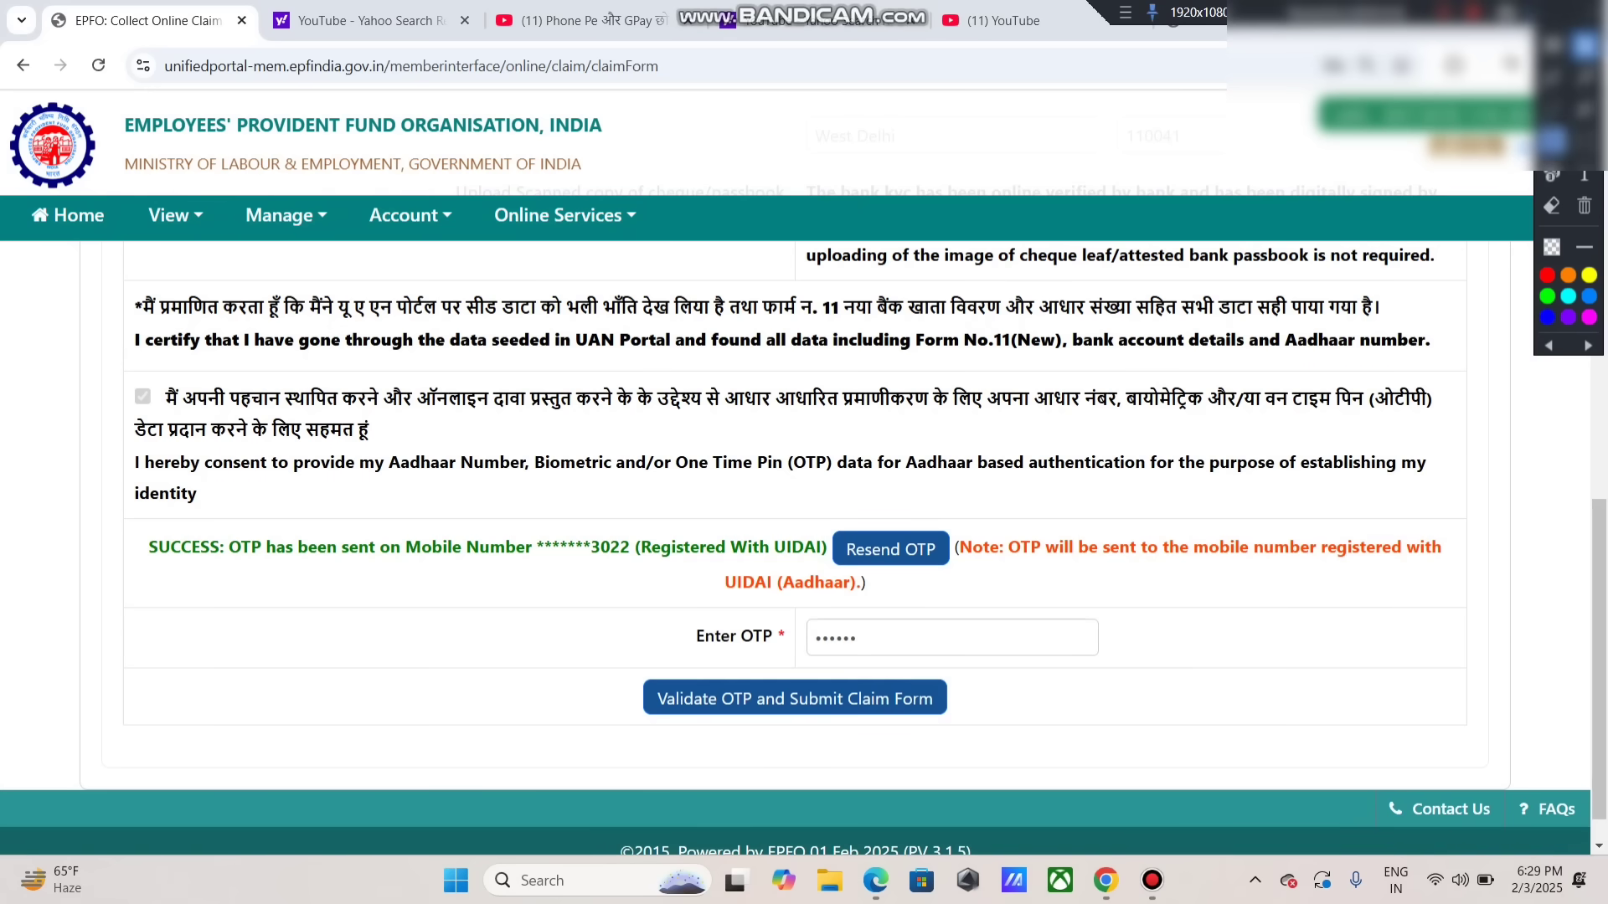
drag(542, 634, 1039, 755)
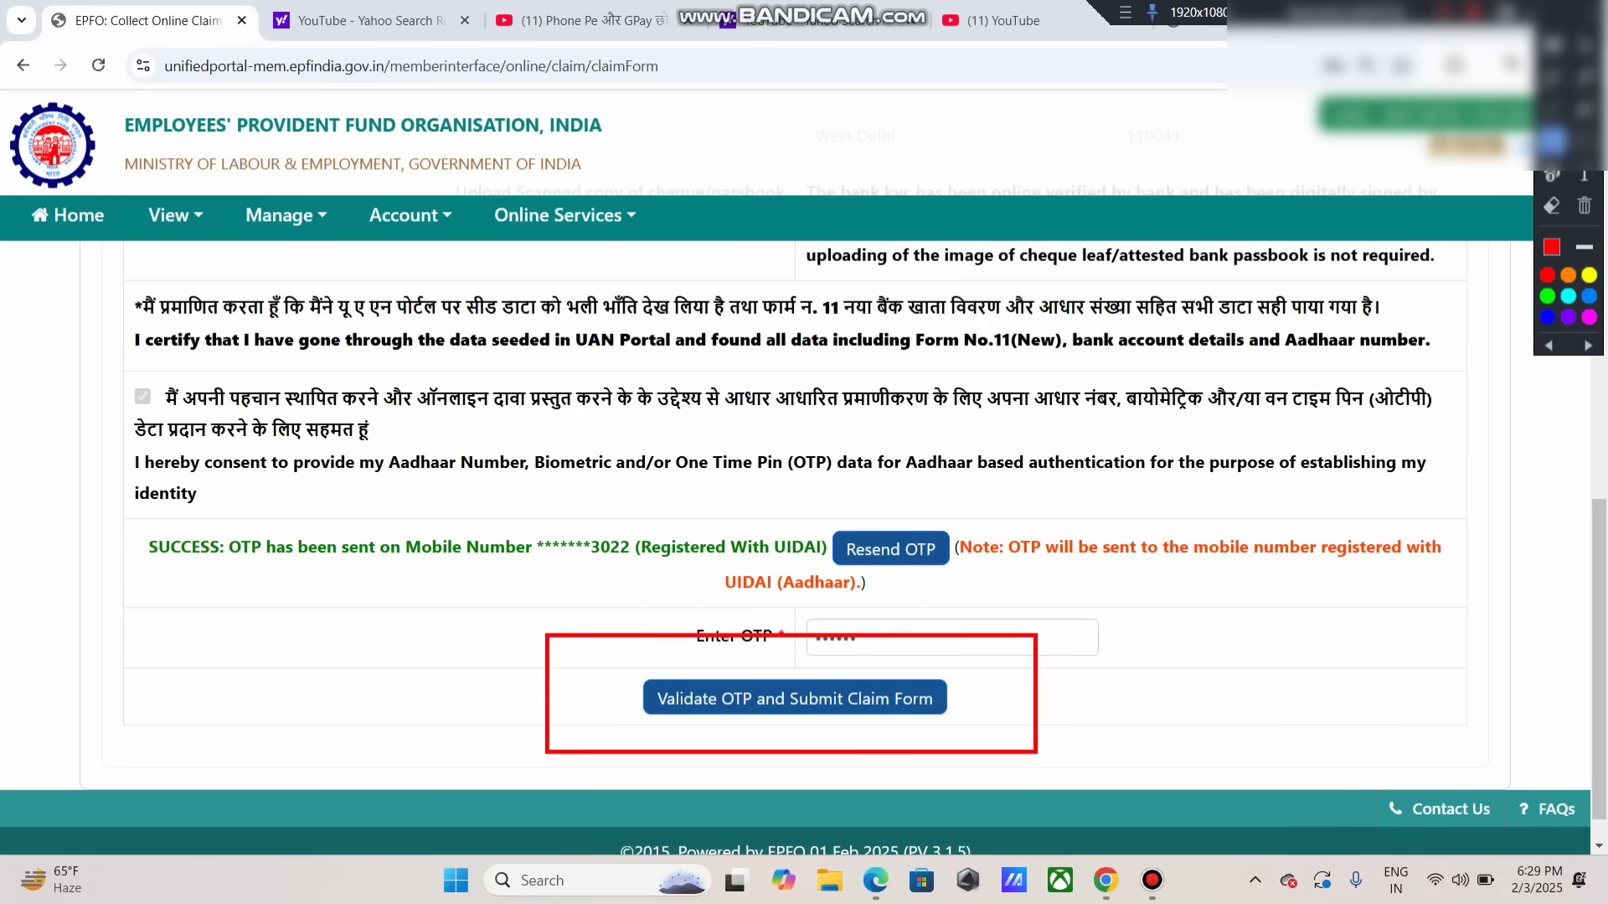
click(1584, 205)
- Validate the Aadhaar OTP and submit the PF withdrawal claim form
click(1586, 46)
click(795, 698)
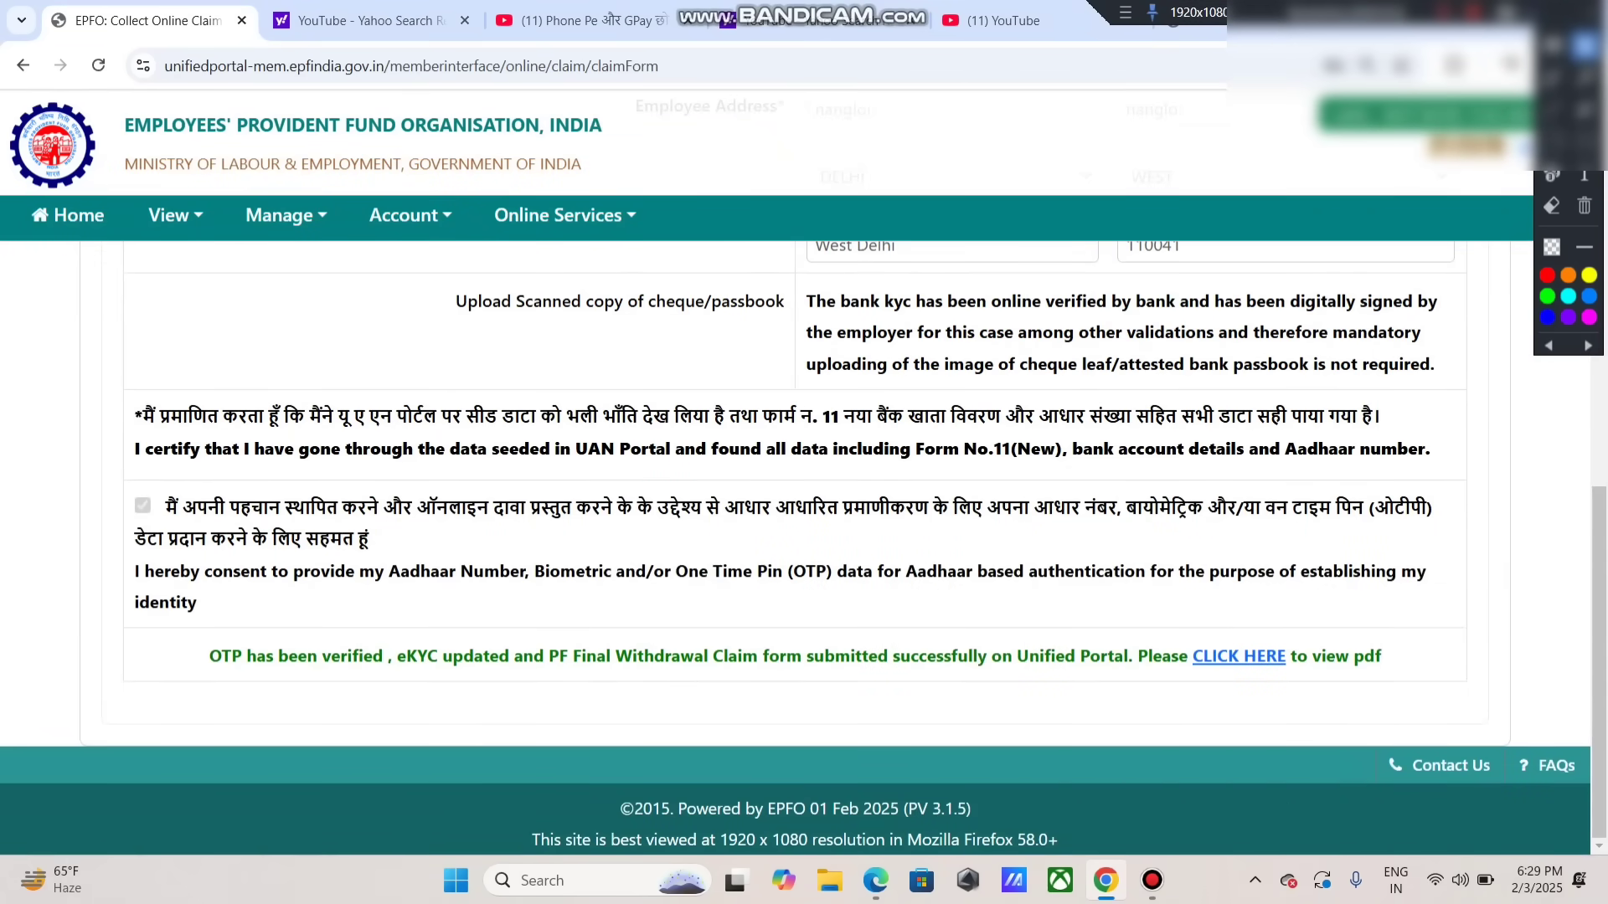
drag(210, 657, 1133, 657)
click(1133, 657)
- Open the submitted claim's PDF, look through the whole form and close the viewer
click(1239, 656)
scroll(925, 573, down, 8)
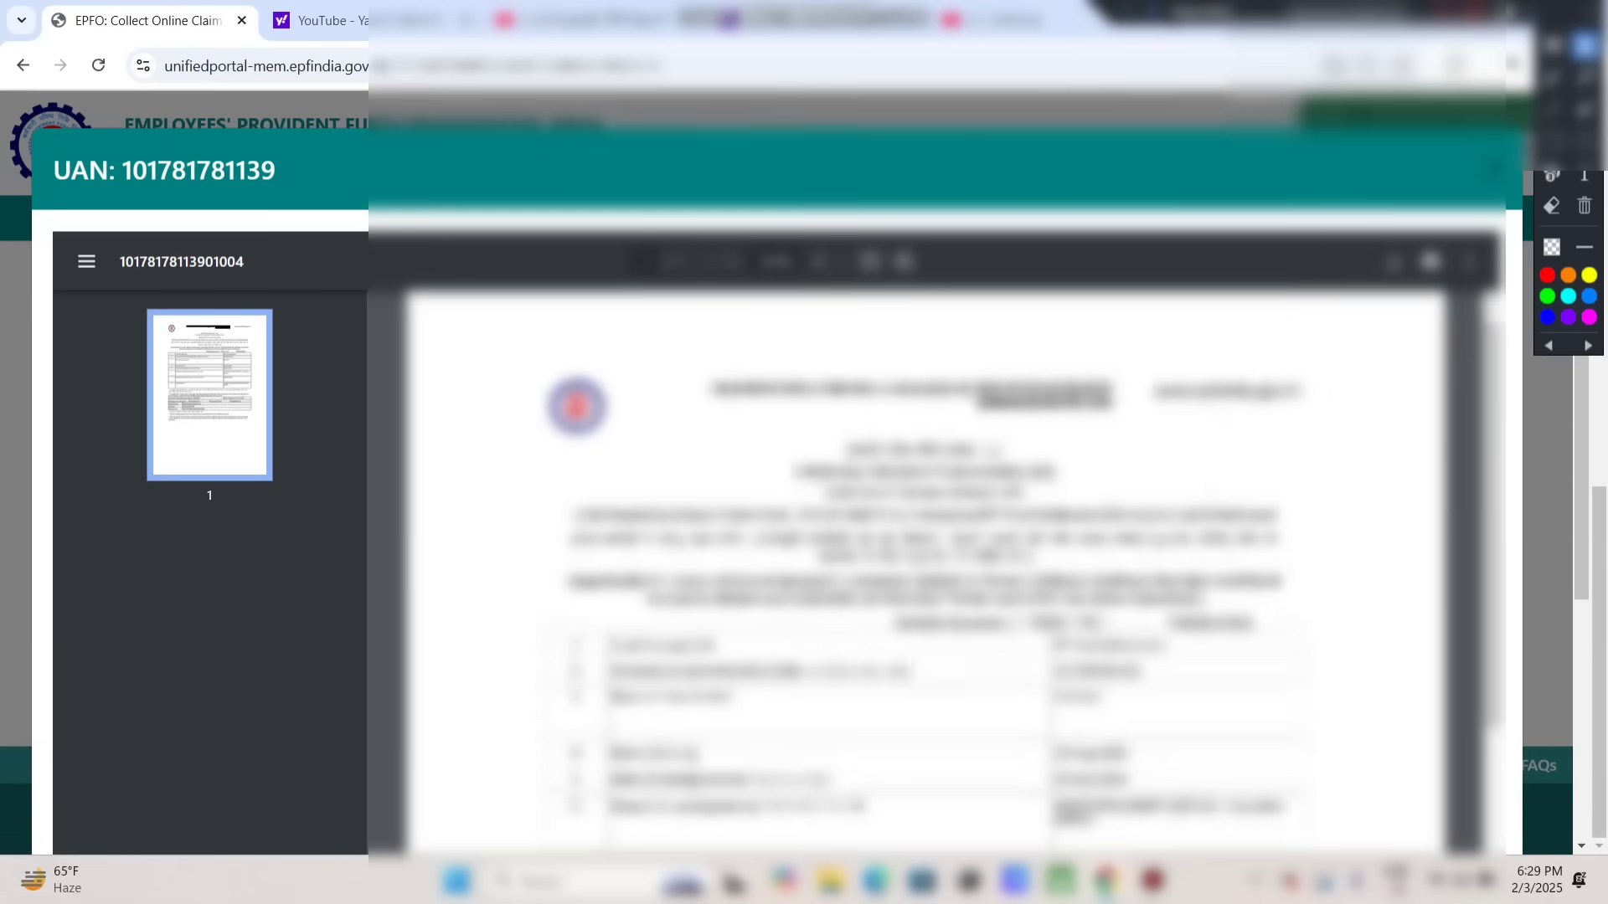
scroll(925, 573, up, 8)
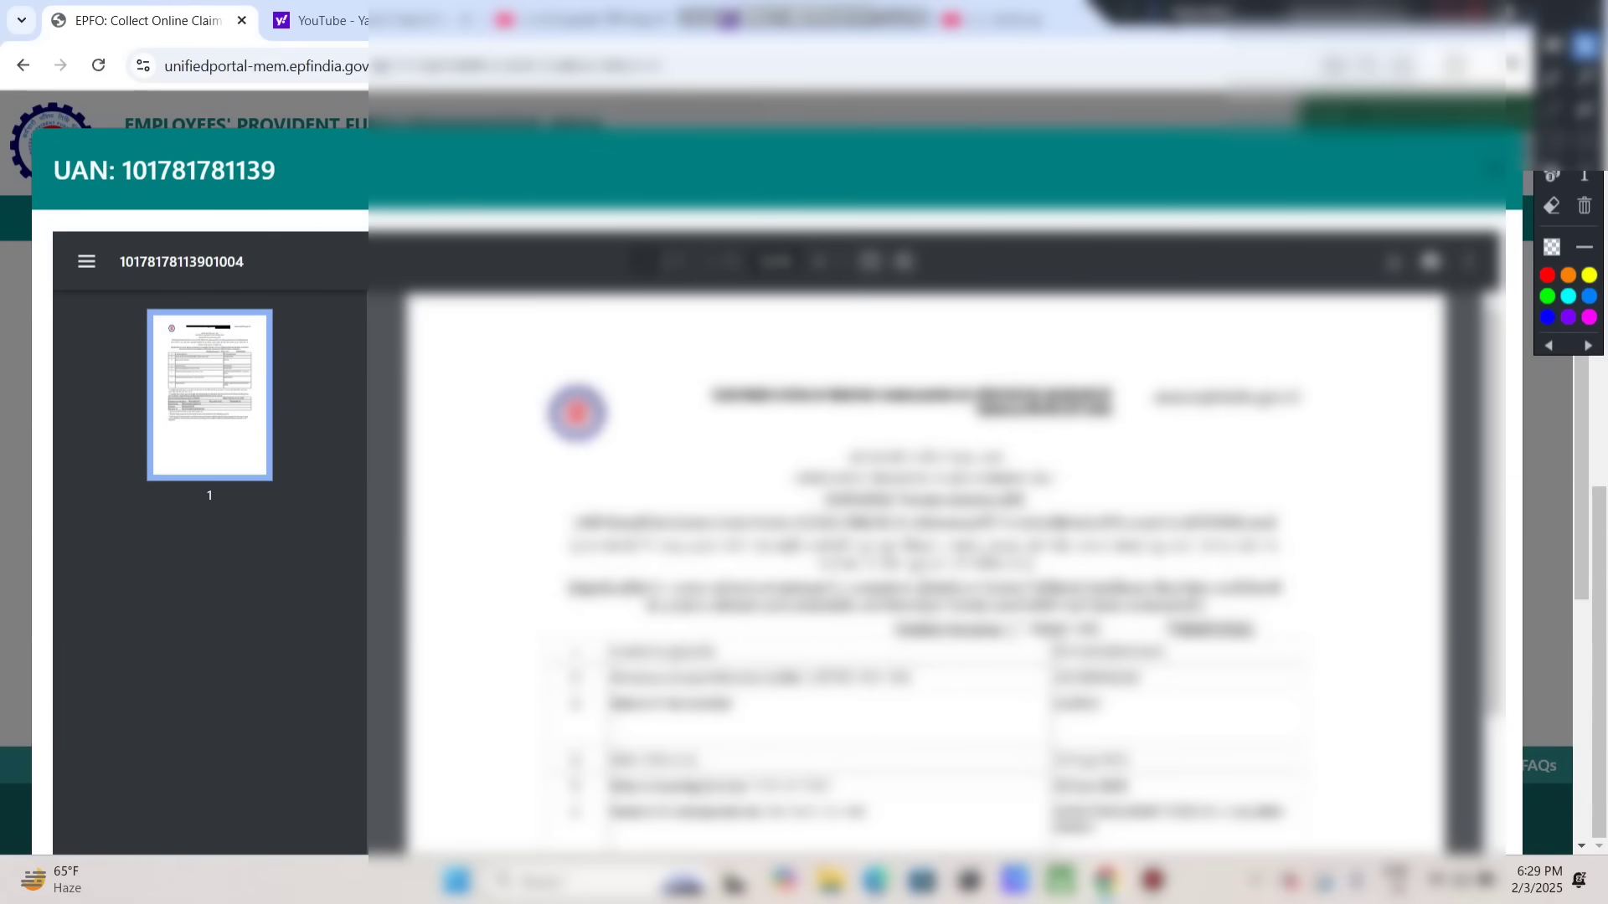
scroll(926, 573, down, 10)
scroll(925, 573, up, 10)
click(1495, 170)
- Return to the CLAIM (FORM-31,19,10C&10D) online service to start another claim
scroll(796, 502, up, 1)
scroll(796, 502, up, 10)
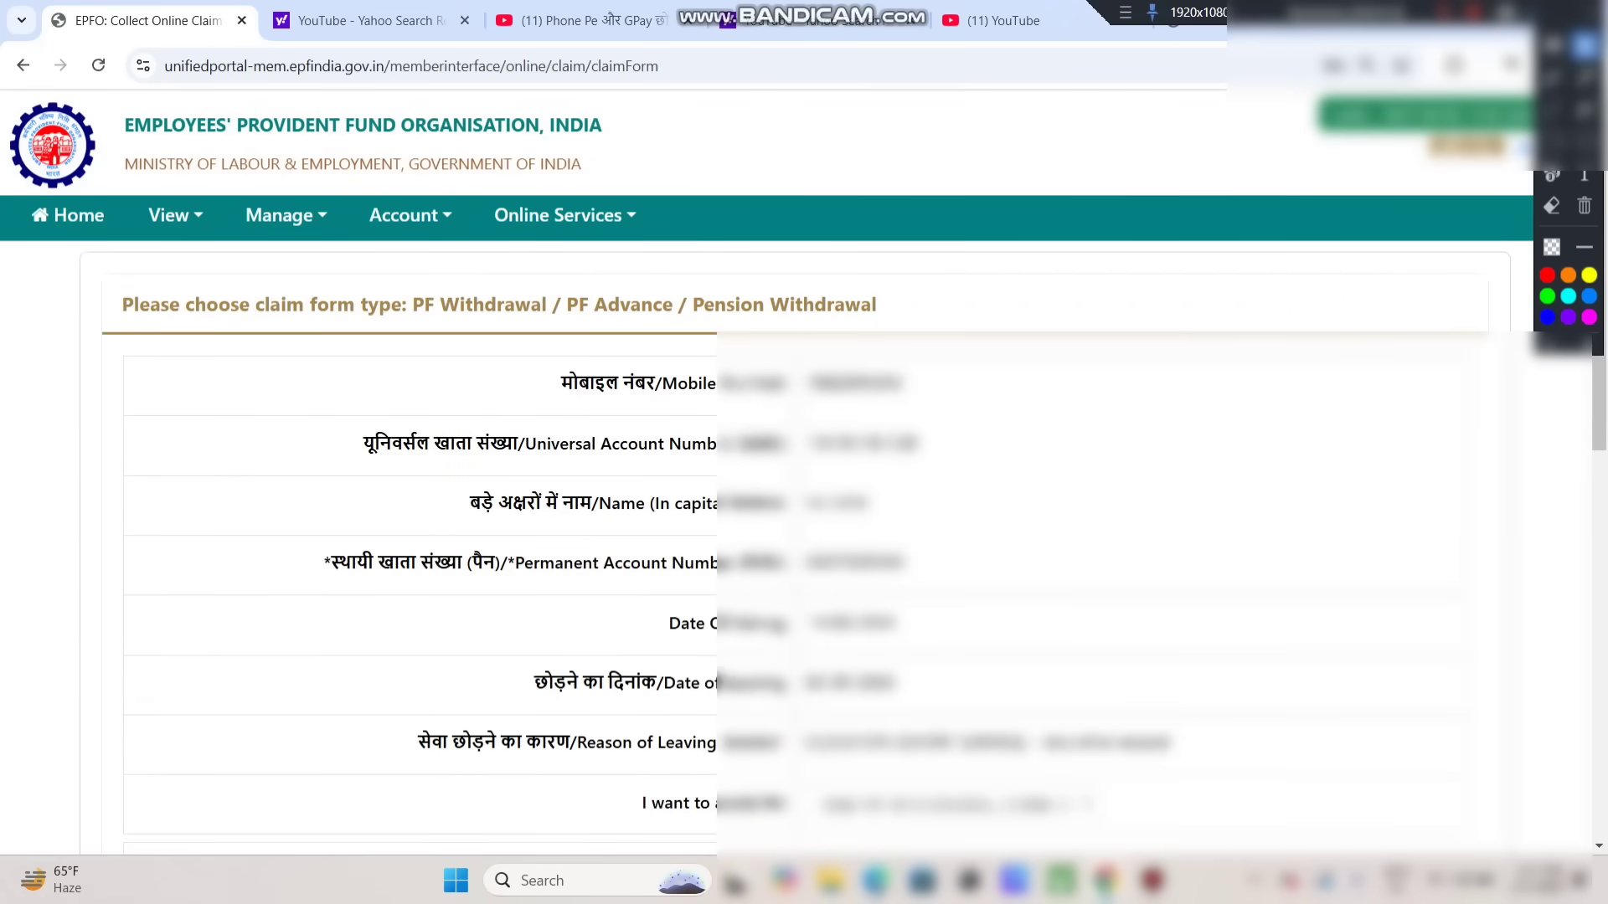
click(565, 216)
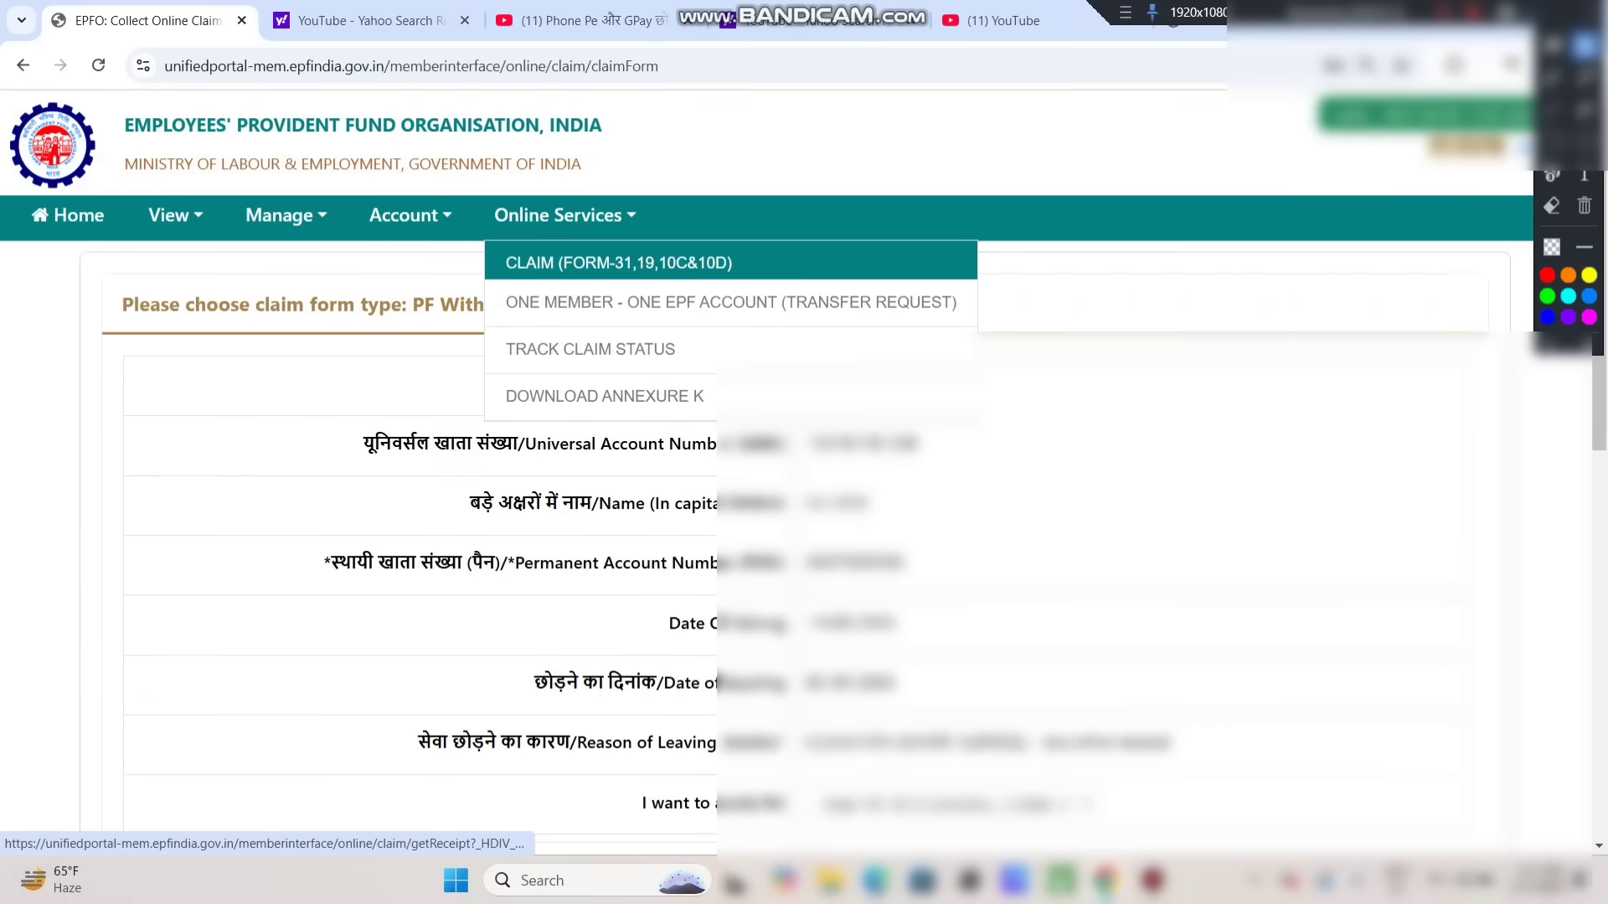
click(619, 263)
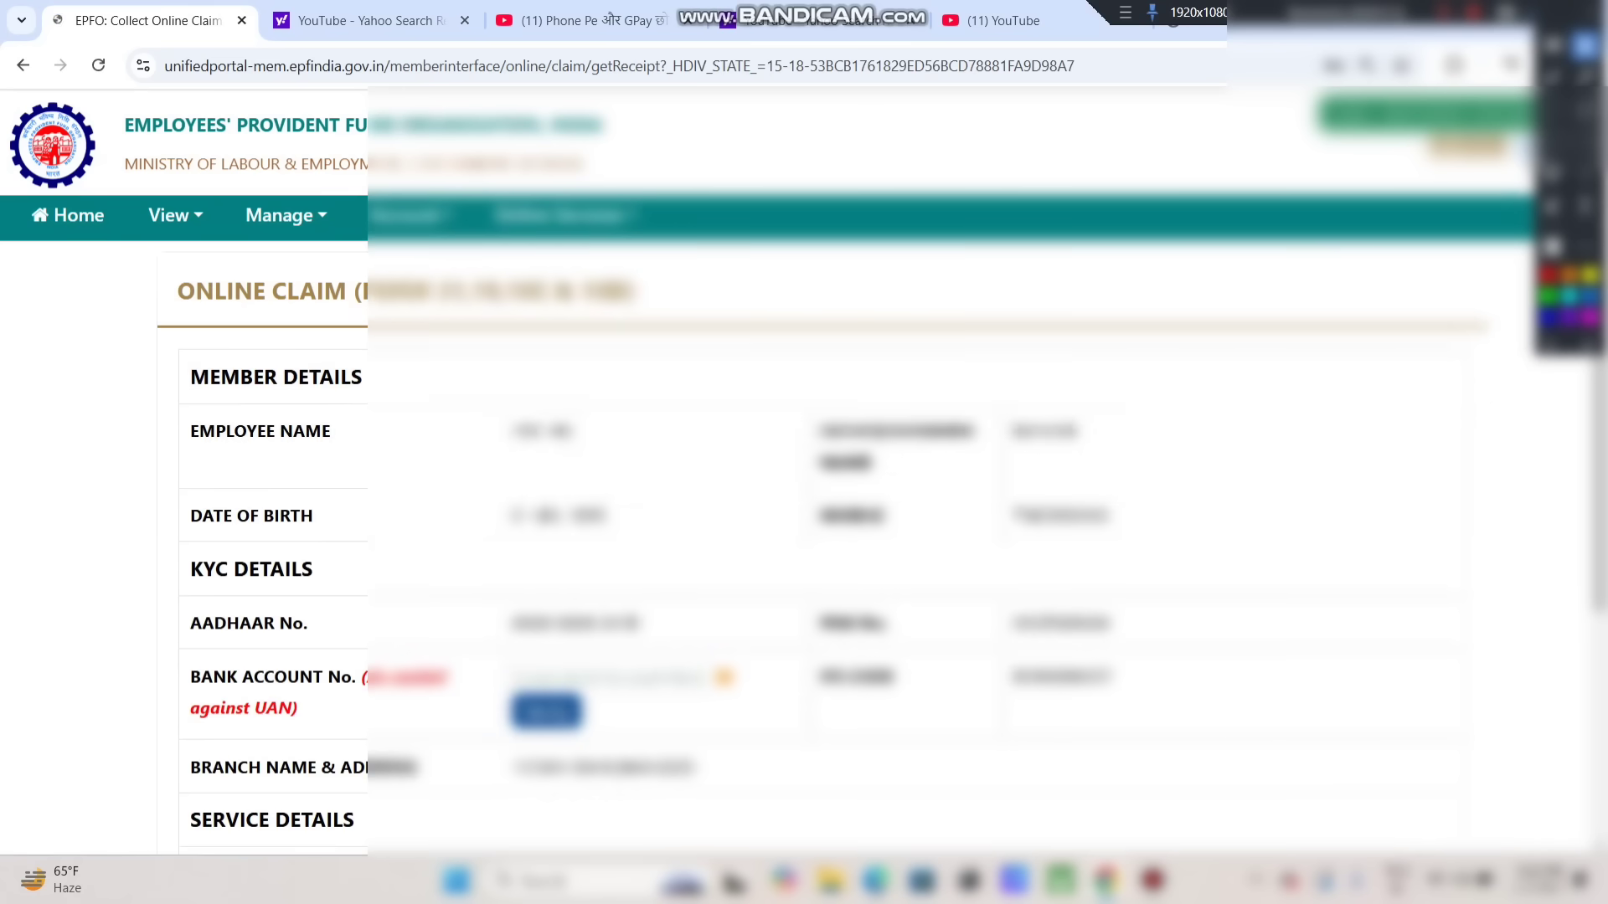
- Outline the Bank Account No. entry and its verification control with a red annotation rectangle
scroll(804, 502, down, 2)
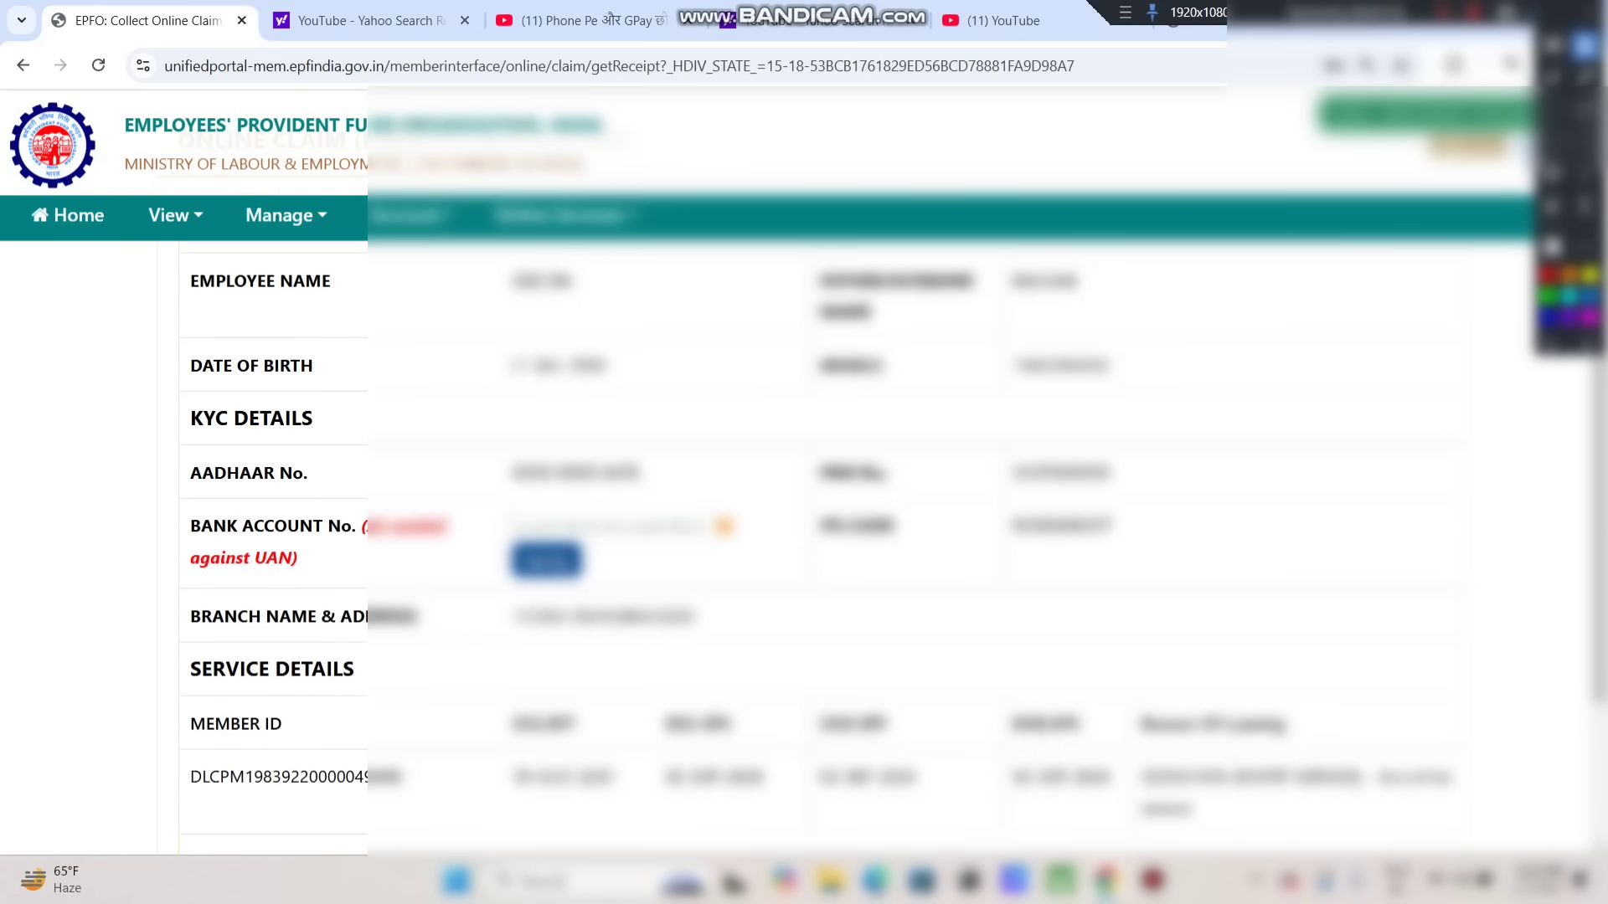
click(1552, 142)
drag(485, 479, 844, 609)
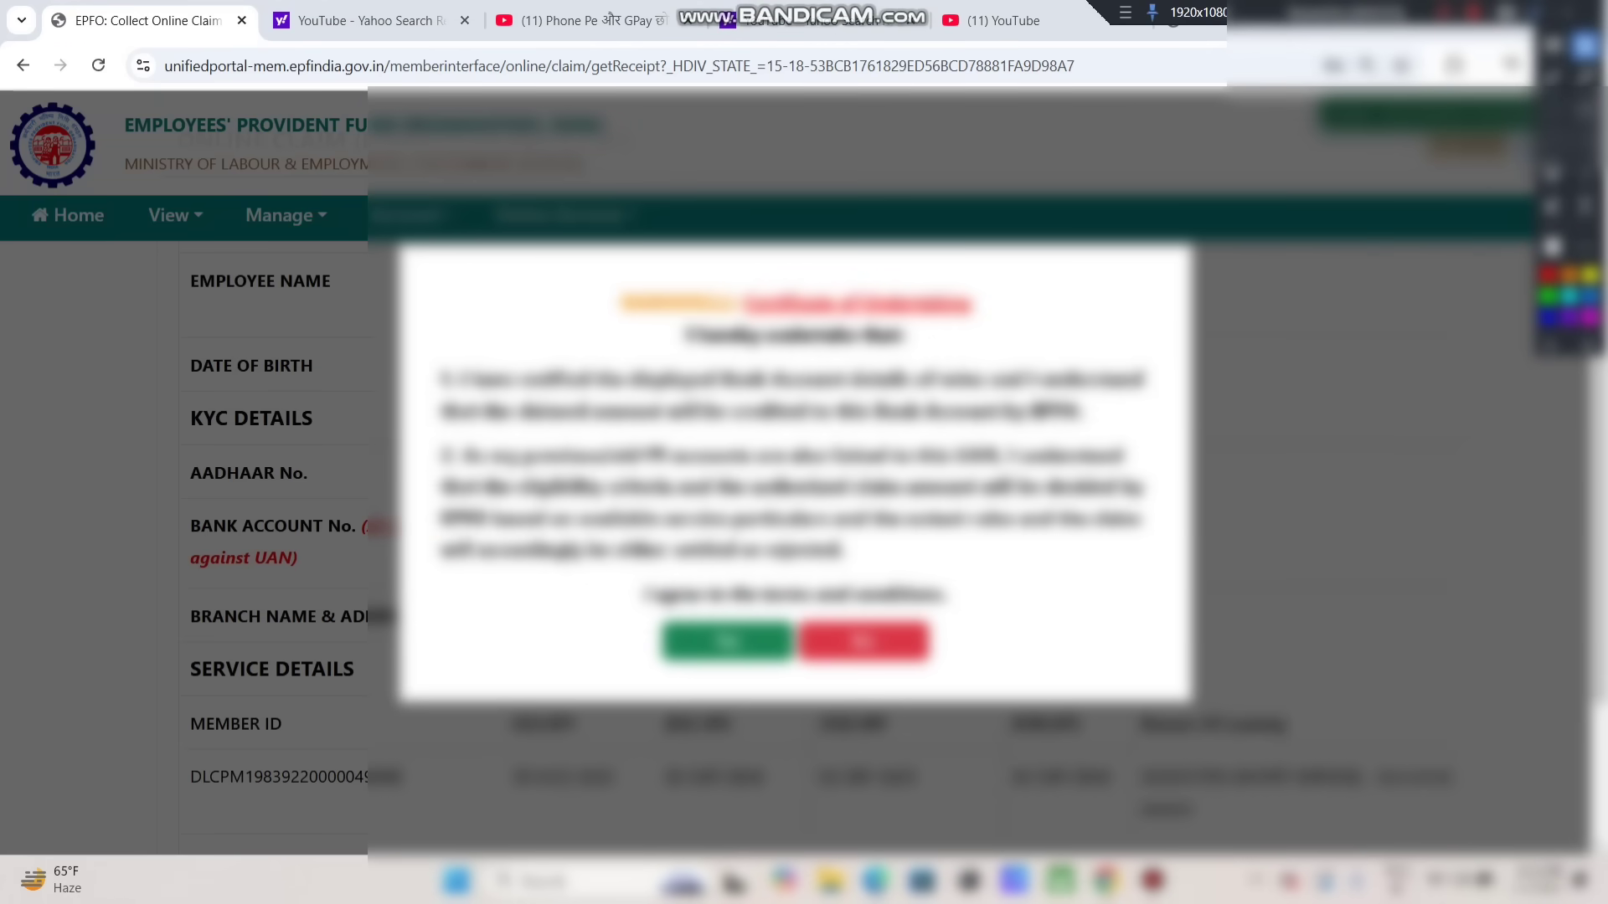
- Agree to the bank account undertaking and proceed to the online claim form
click(727, 642)
scroll(804, 503, down, 3)
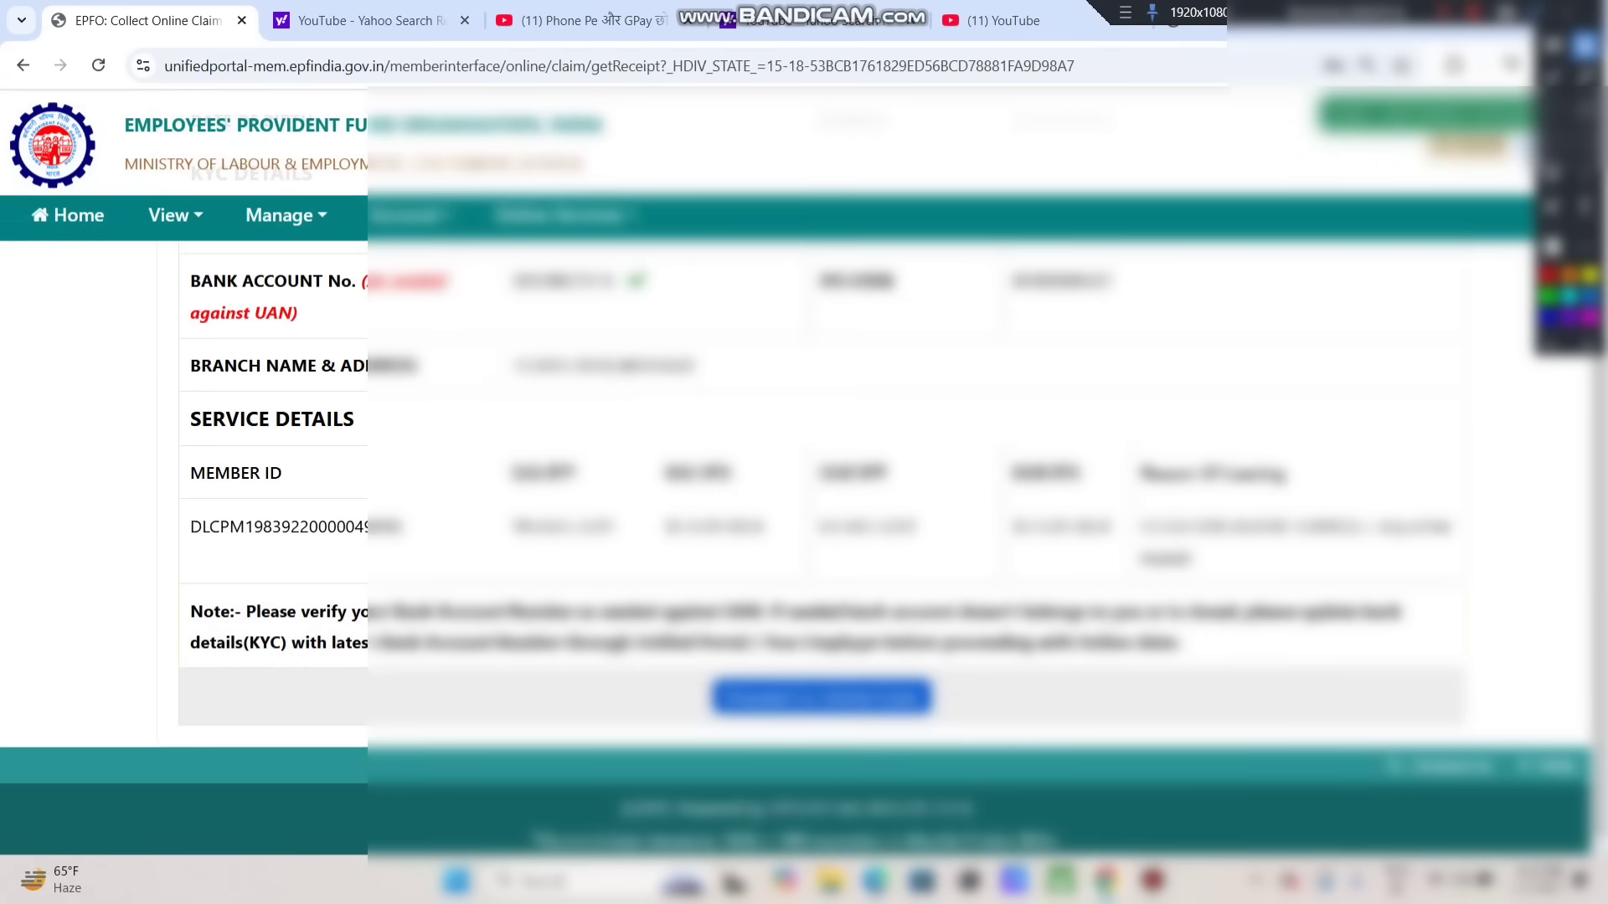
click(821, 697)
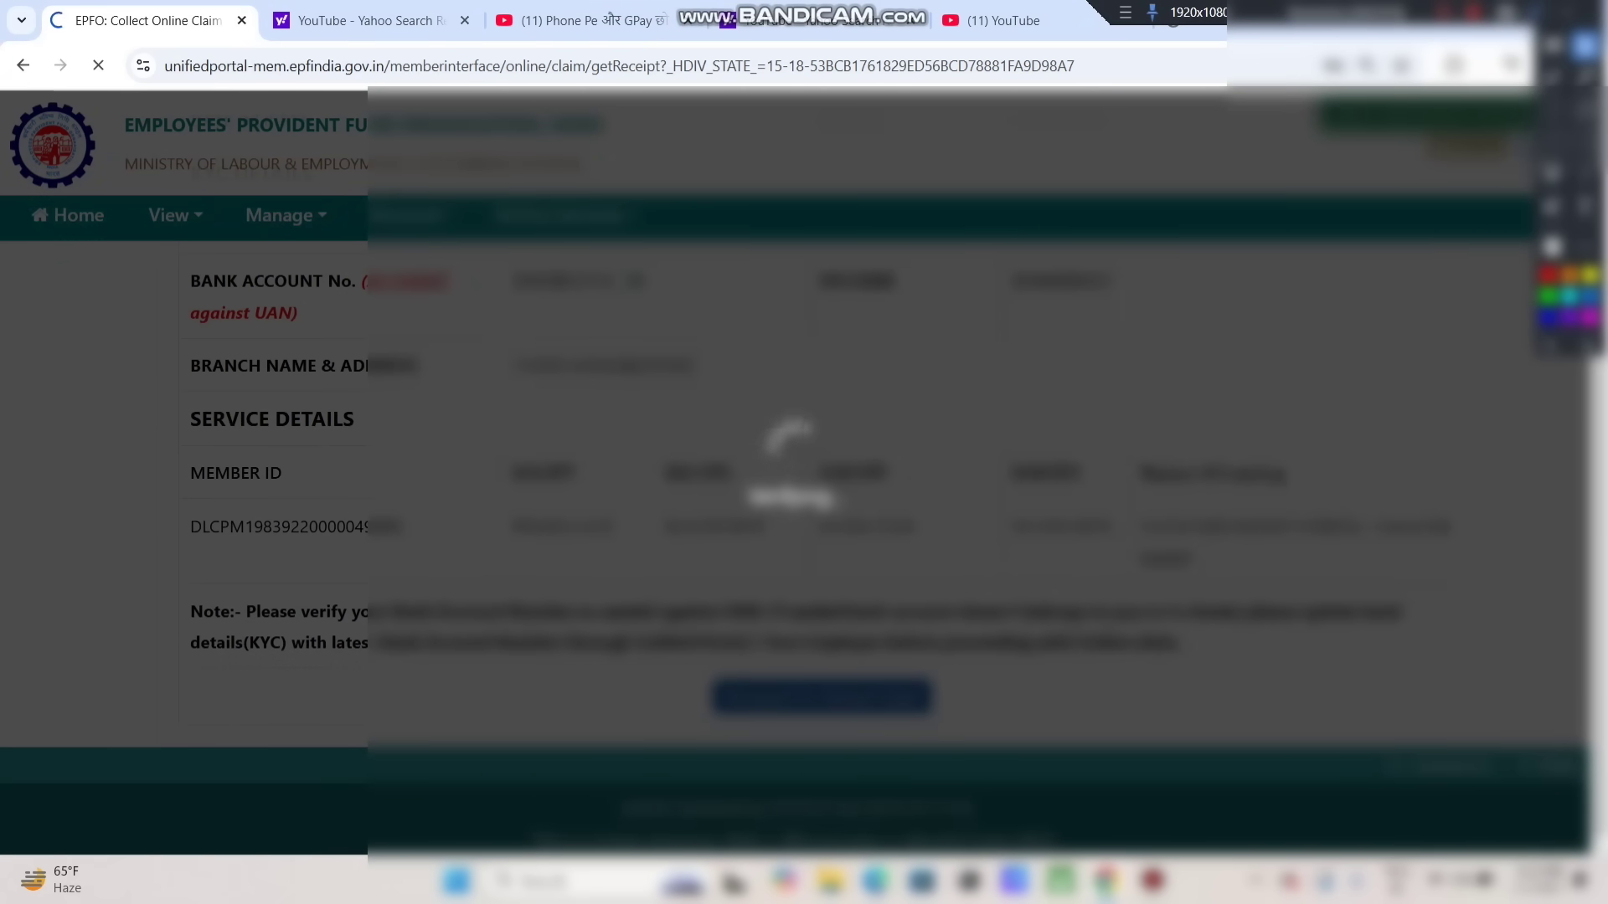
- Choose ONLY PENSION WITHDRAWAL (FORM-10C) as the claim to apply for
scroll(804, 502, down, 1)
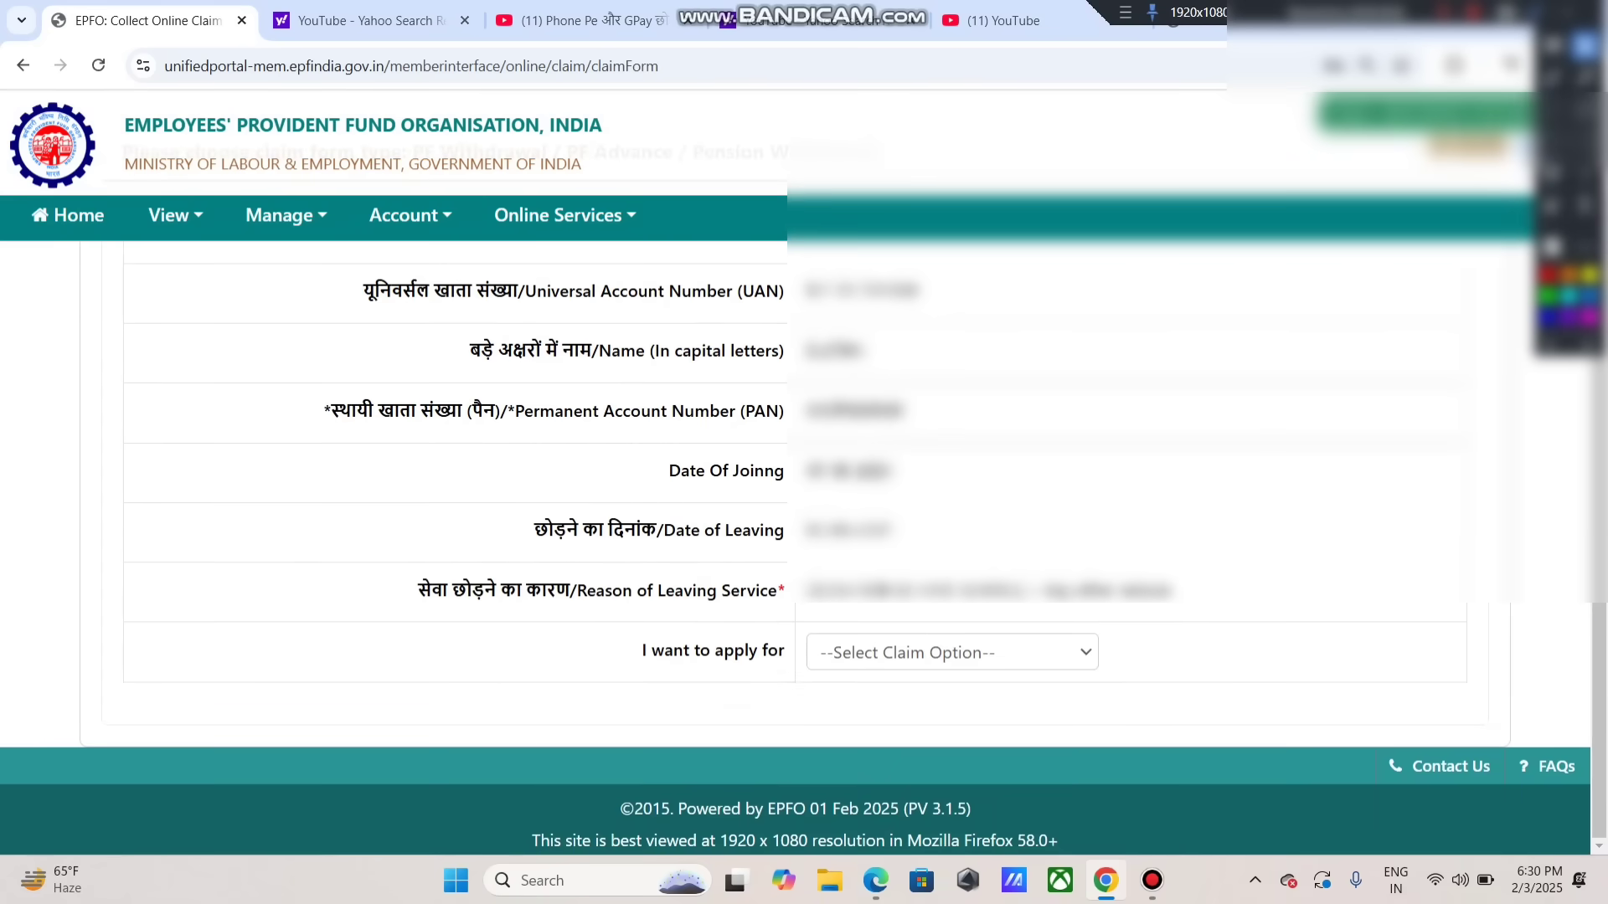
click(953, 652)
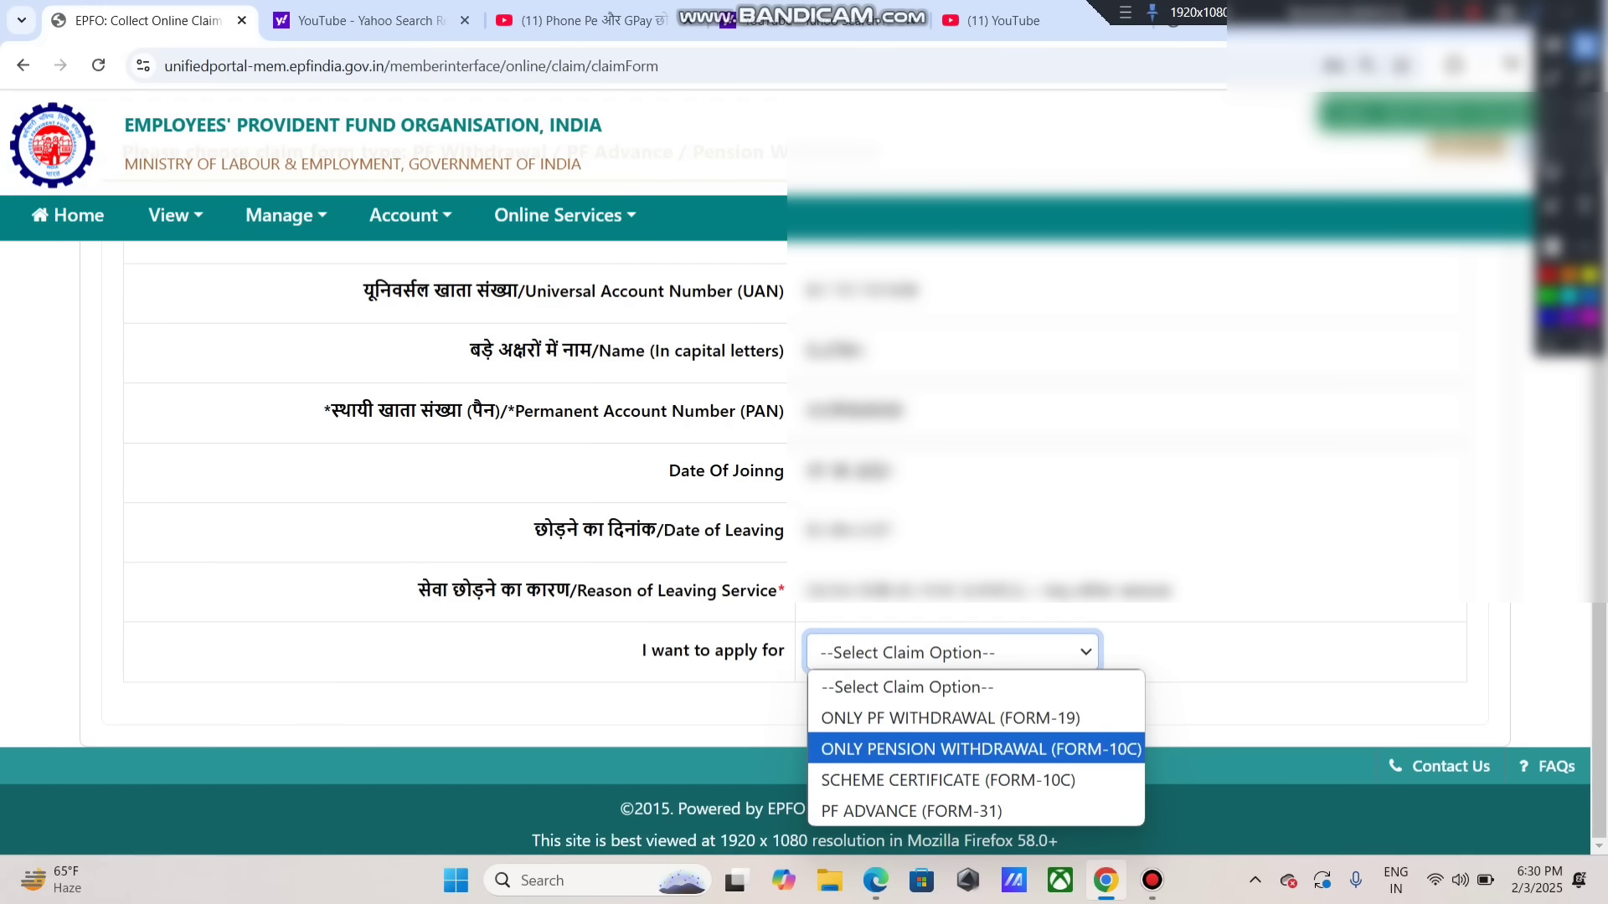
click(981, 748)
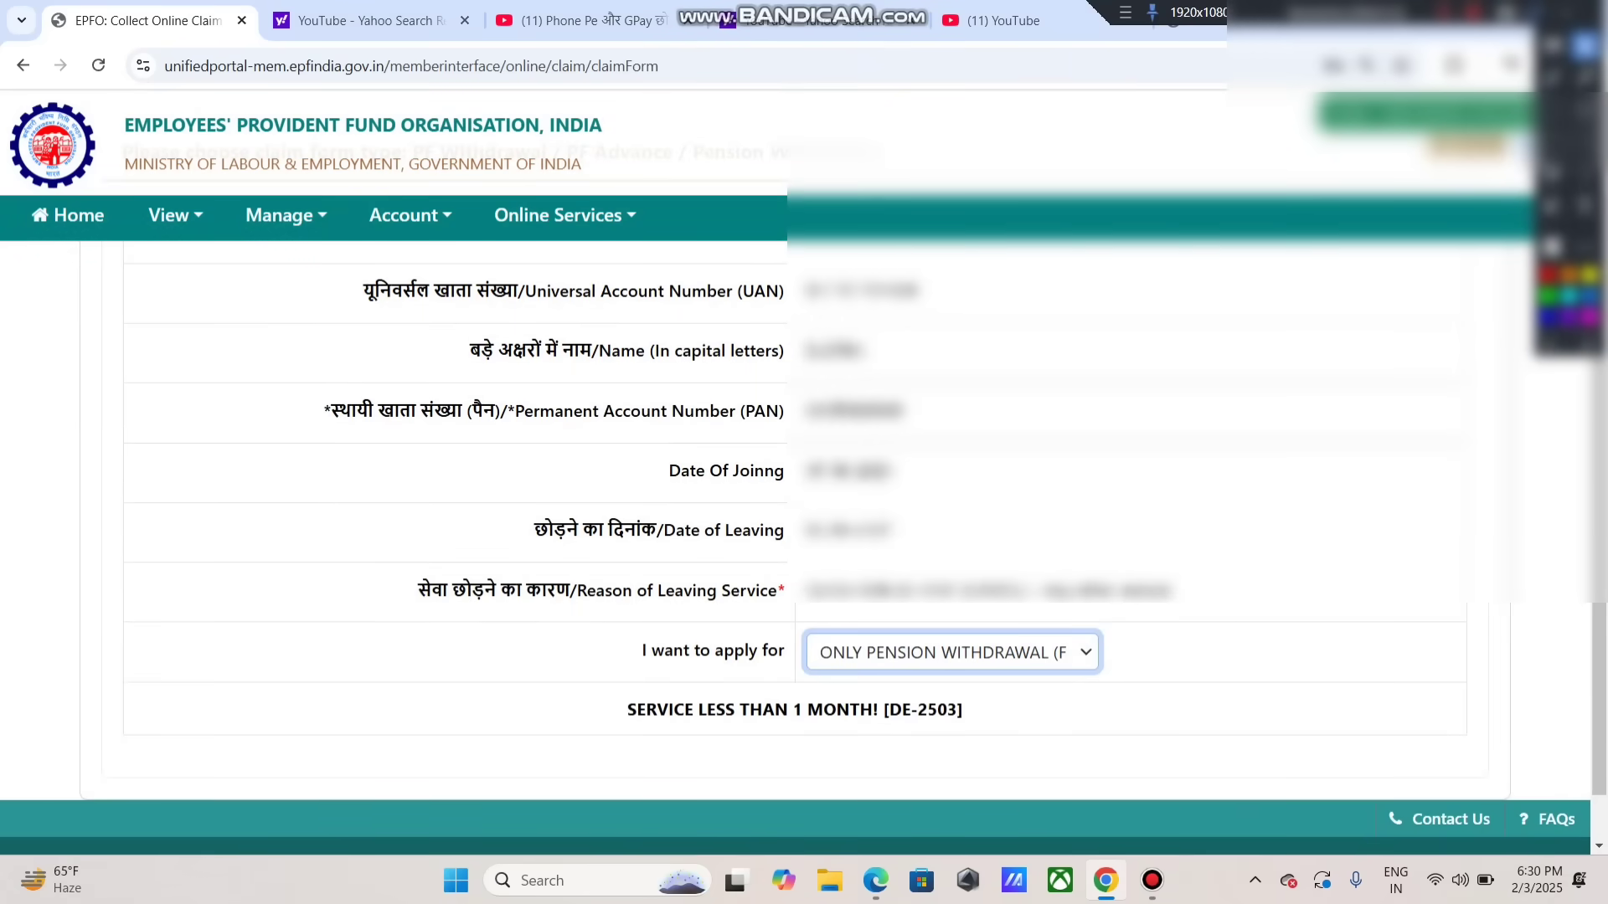
- Outline the message below the claim option with a red annotation rectangle
click(1443, 13)
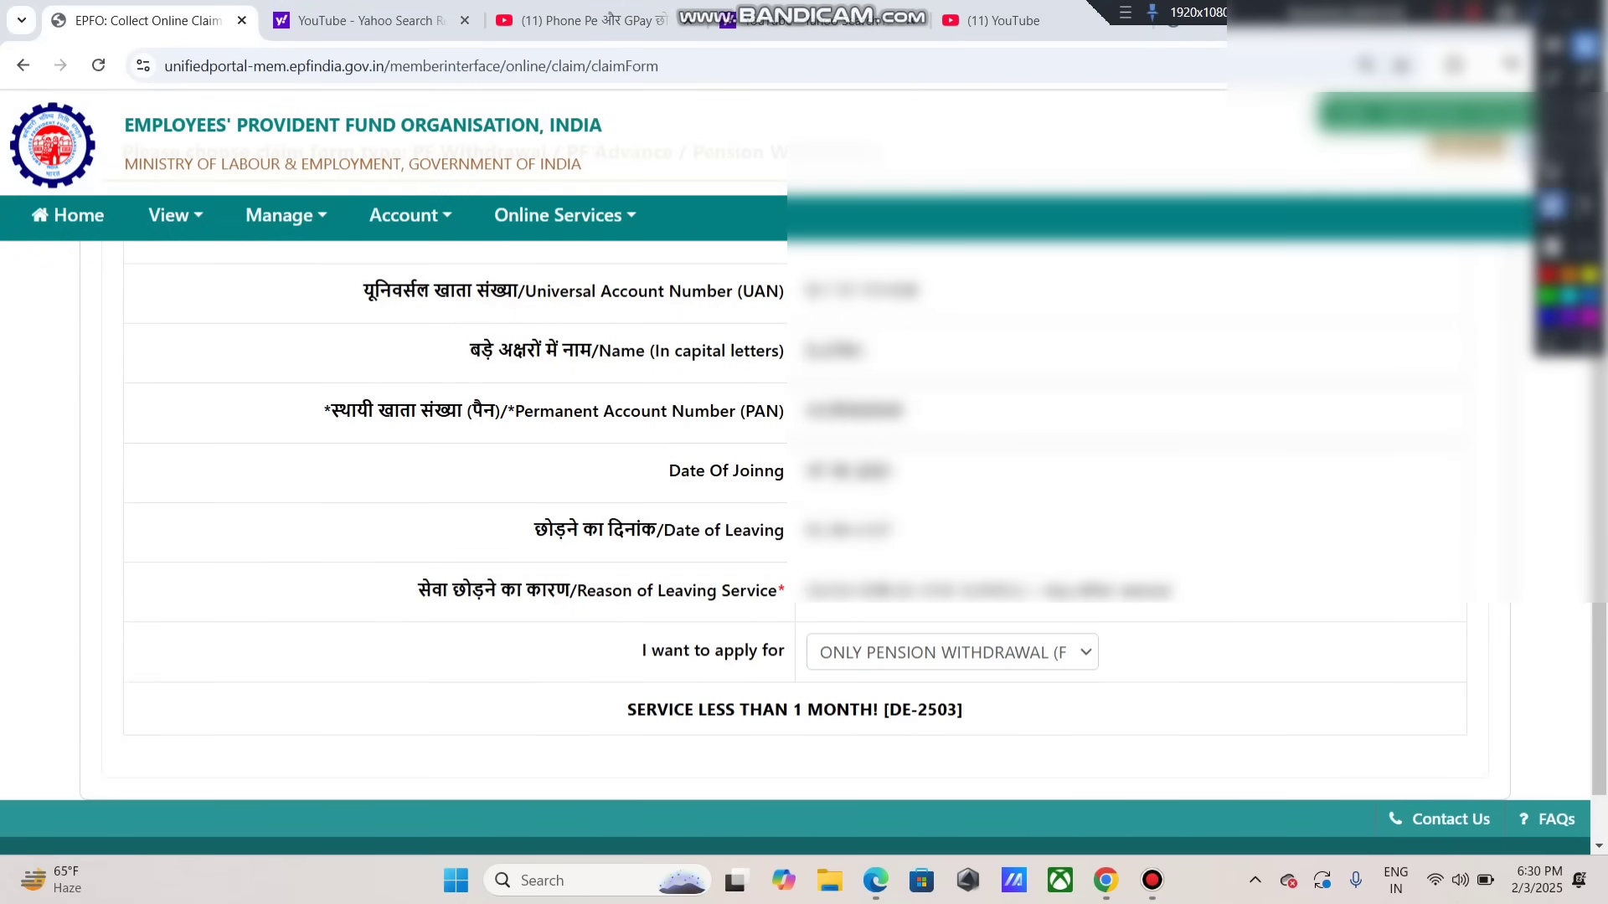
click(1552, 141)
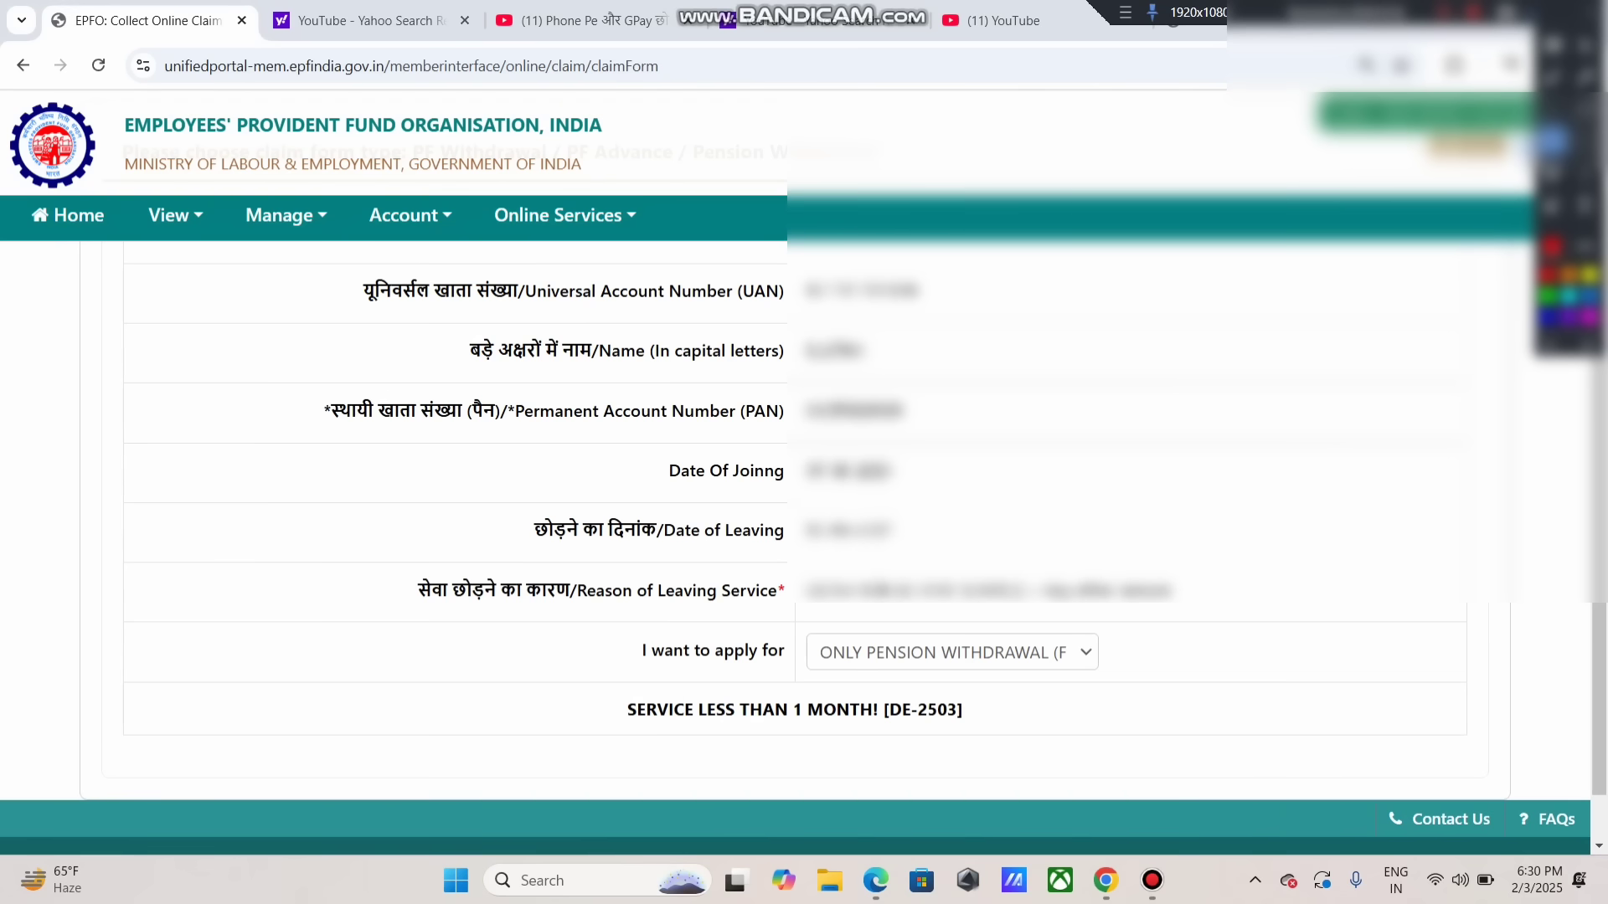
mouse_move(593, 681)
mouse_down()
mouse_move(980, 775)
mouse_move(990, 744)
mouse_up()
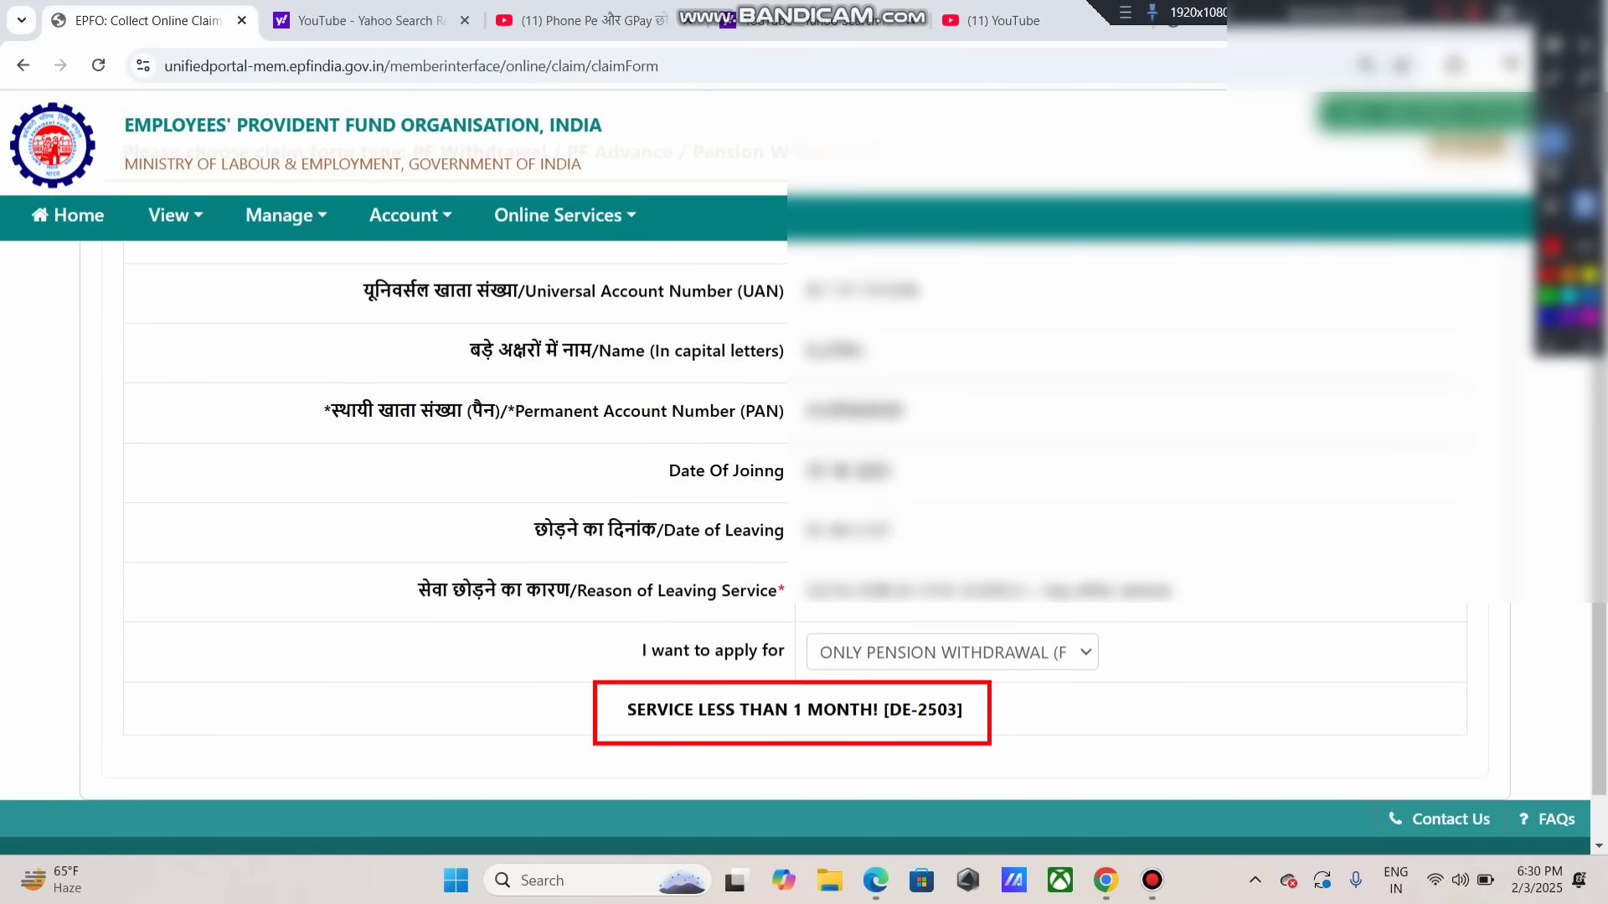
- Write a freehand red word across the member detail values in the upper part of the form and circle it
click(1552, 77)
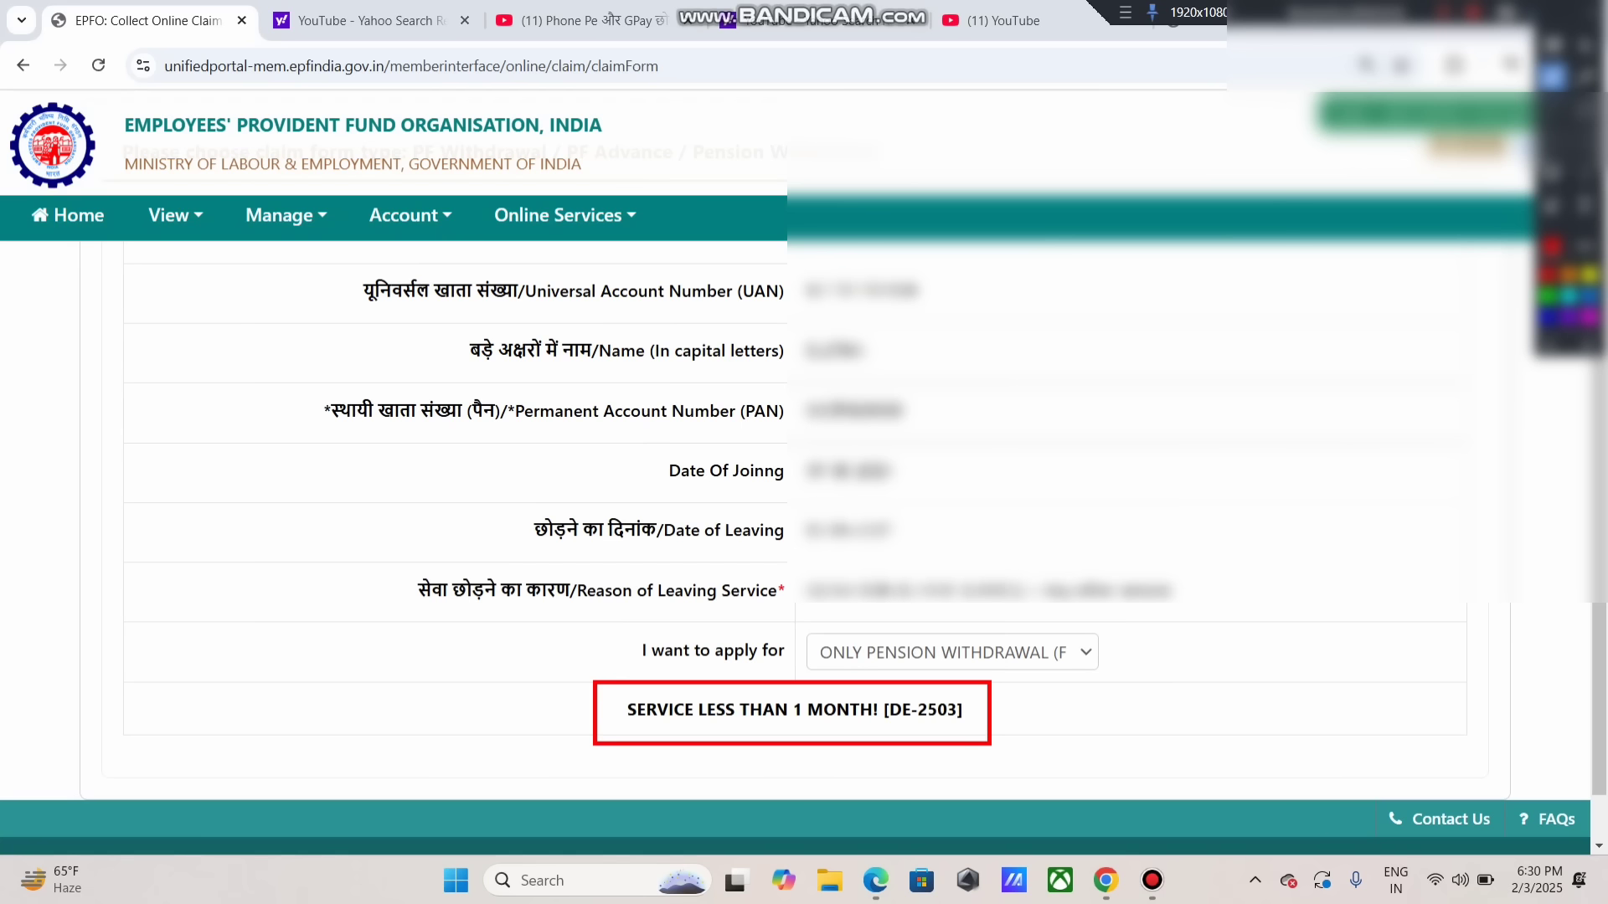
mouse_move(1039, 453)
mouse_down()
mouse_move(1034, 335)
mouse_move(1122, 402)
mouse_up()
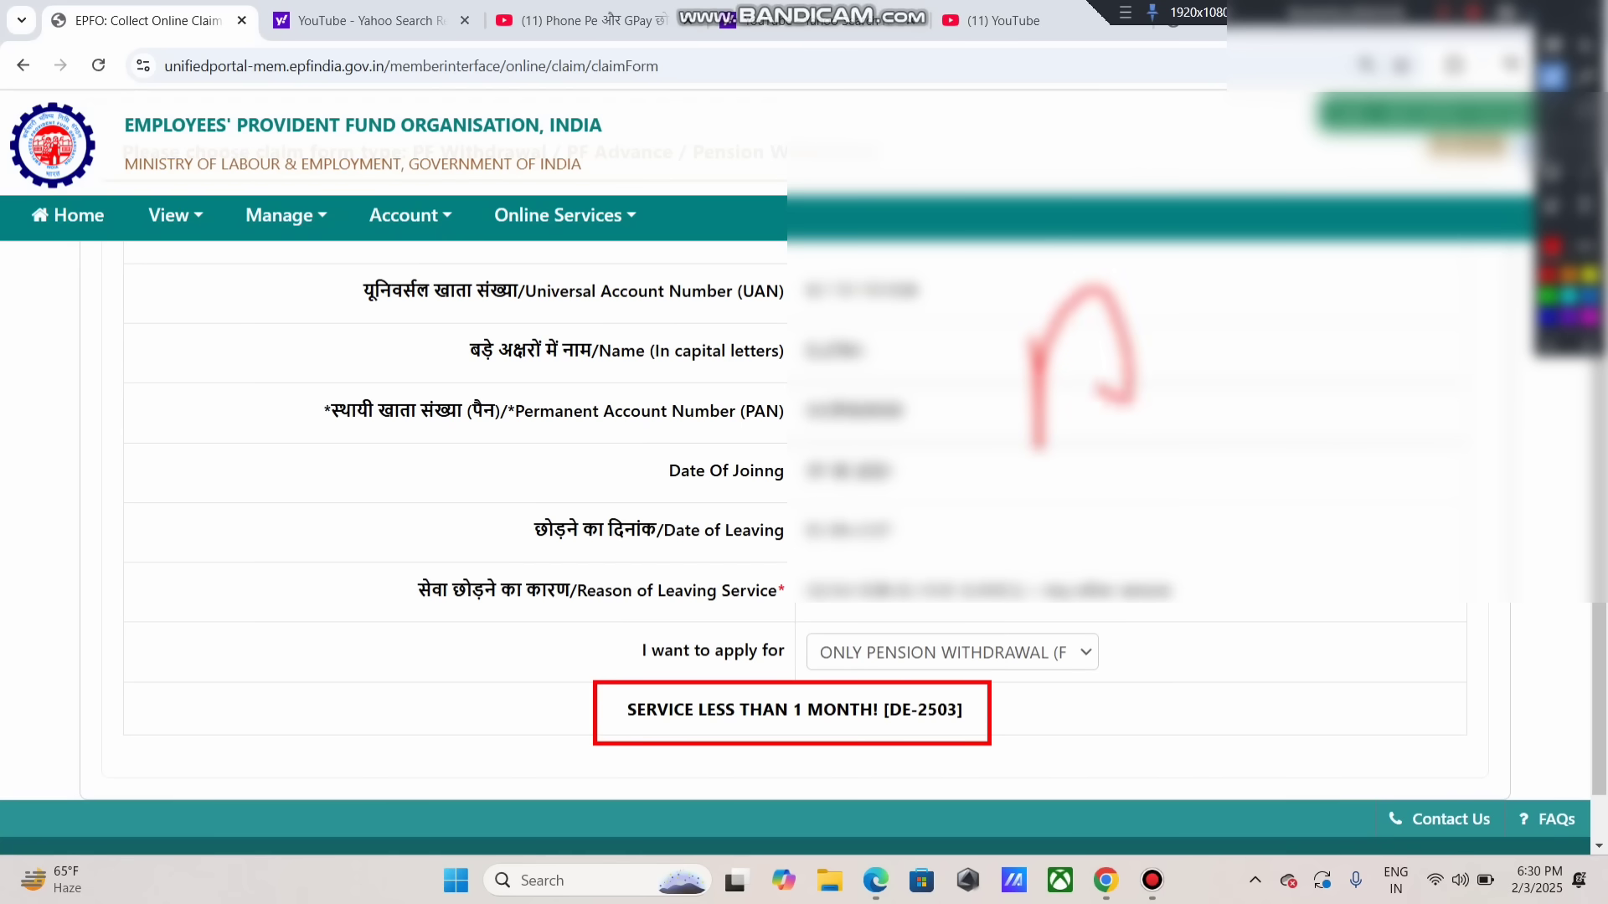
drag(1038, 369, 1152, 327)
mouse_move(1181, 297)
mouse_down()
mouse_move(1189, 361)
mouse_move(1219, 386)
mouse_move(1294, 381)
mouse_move(1348, 301)
mouse_move(1466, 239)
mouse_move(1423, 318)
mouse_up()
mouse_move(1051, 459)
mouse_down()
mouse_move(1511, 377)
mouse_move(1256, 164)
mouse_move(1009, 431)
mouse_move(1114, 443)
mouse_up()
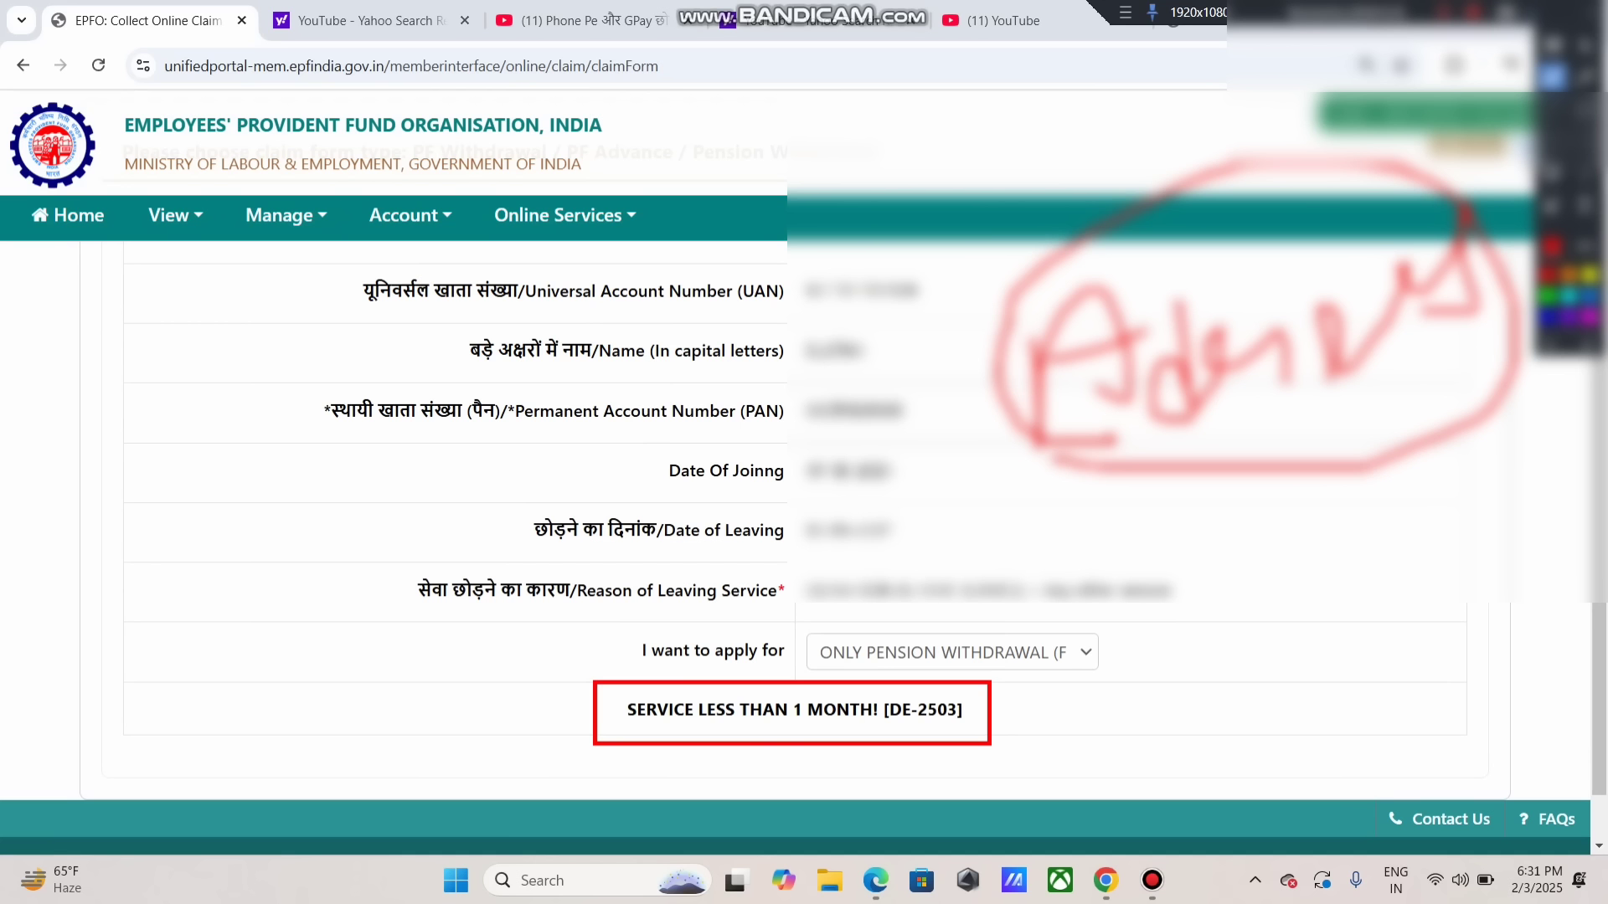
- Write the red annotation "PF" beside the member detail labels and circle it
drag(266, 402, 275, 517)
mouse_move(254, 452)
mouse_down()
mouse_move(281, 397)
mouse_move(350, 448)
mouse_up()
drag(351, 344, 387, 341)
drag(344, 379, 389, 379)
mouse_move(337, 492)
mouse_down()
mouse_move(233, 366)
mouse_move(369, 515)
mouse_up()
drag(431, 452, 422, 499)
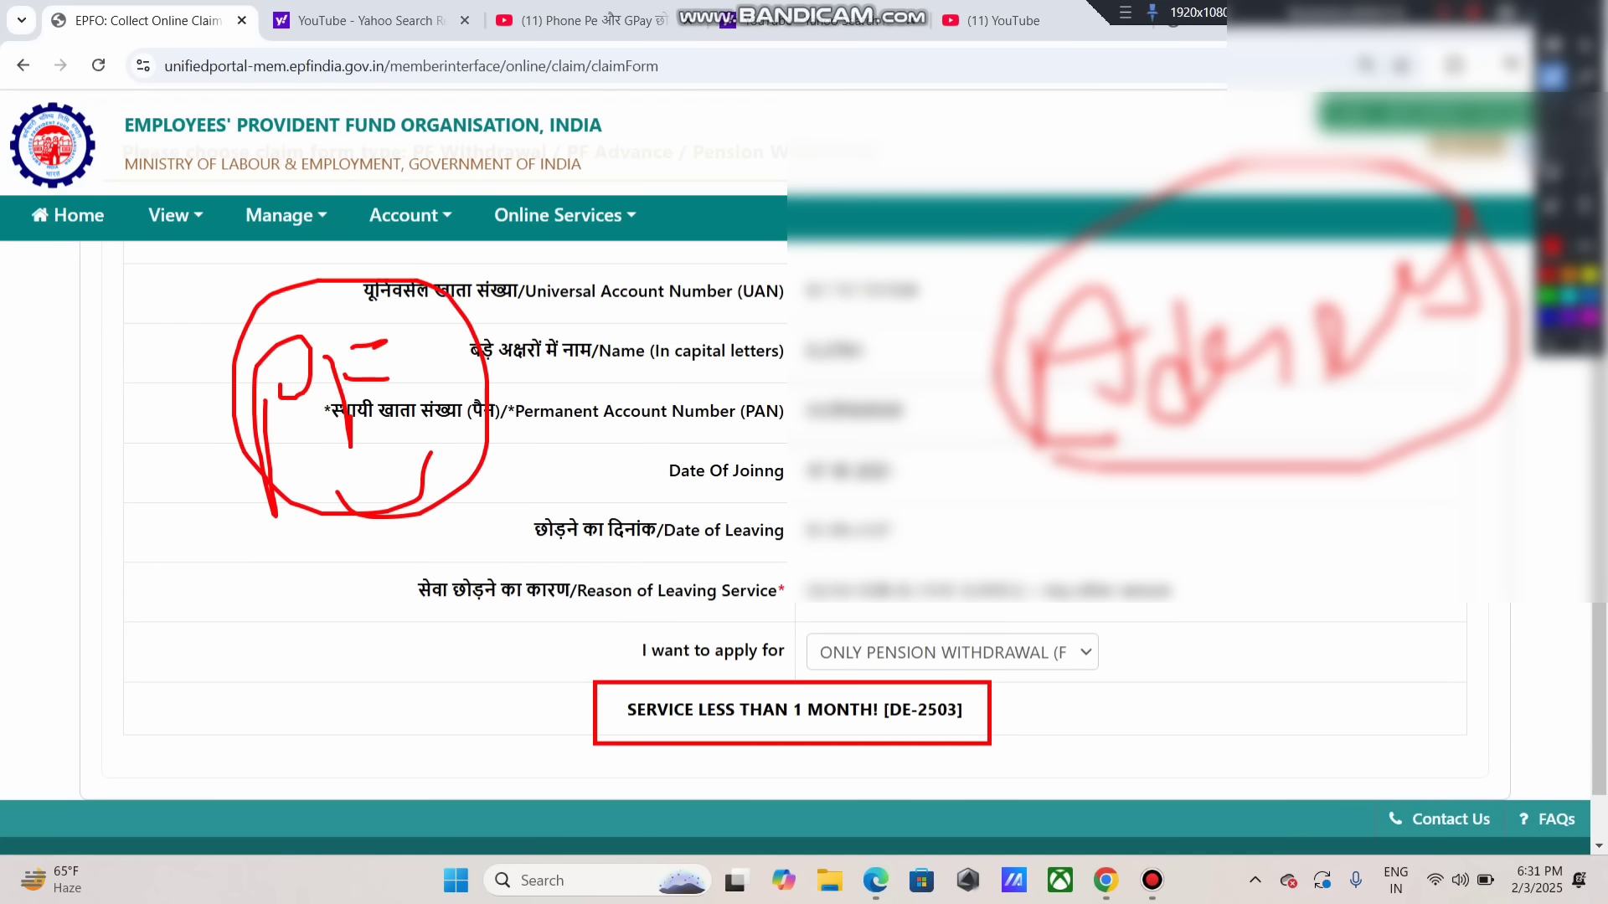
- Write the red annotation "Pension" between the two circled notes
drag(570, 298, 601, 443)
mouse_move(590, 432)
mouse_down()
mouse_move(678, 289)
mouse_move(612, 335)
mouse_up()
mouse_move(699, 293)
mouse_down()
mouse_move(754, 387)
mouse_move(805, 314)
mouse_up()
drag(800, 259, 825, 353)
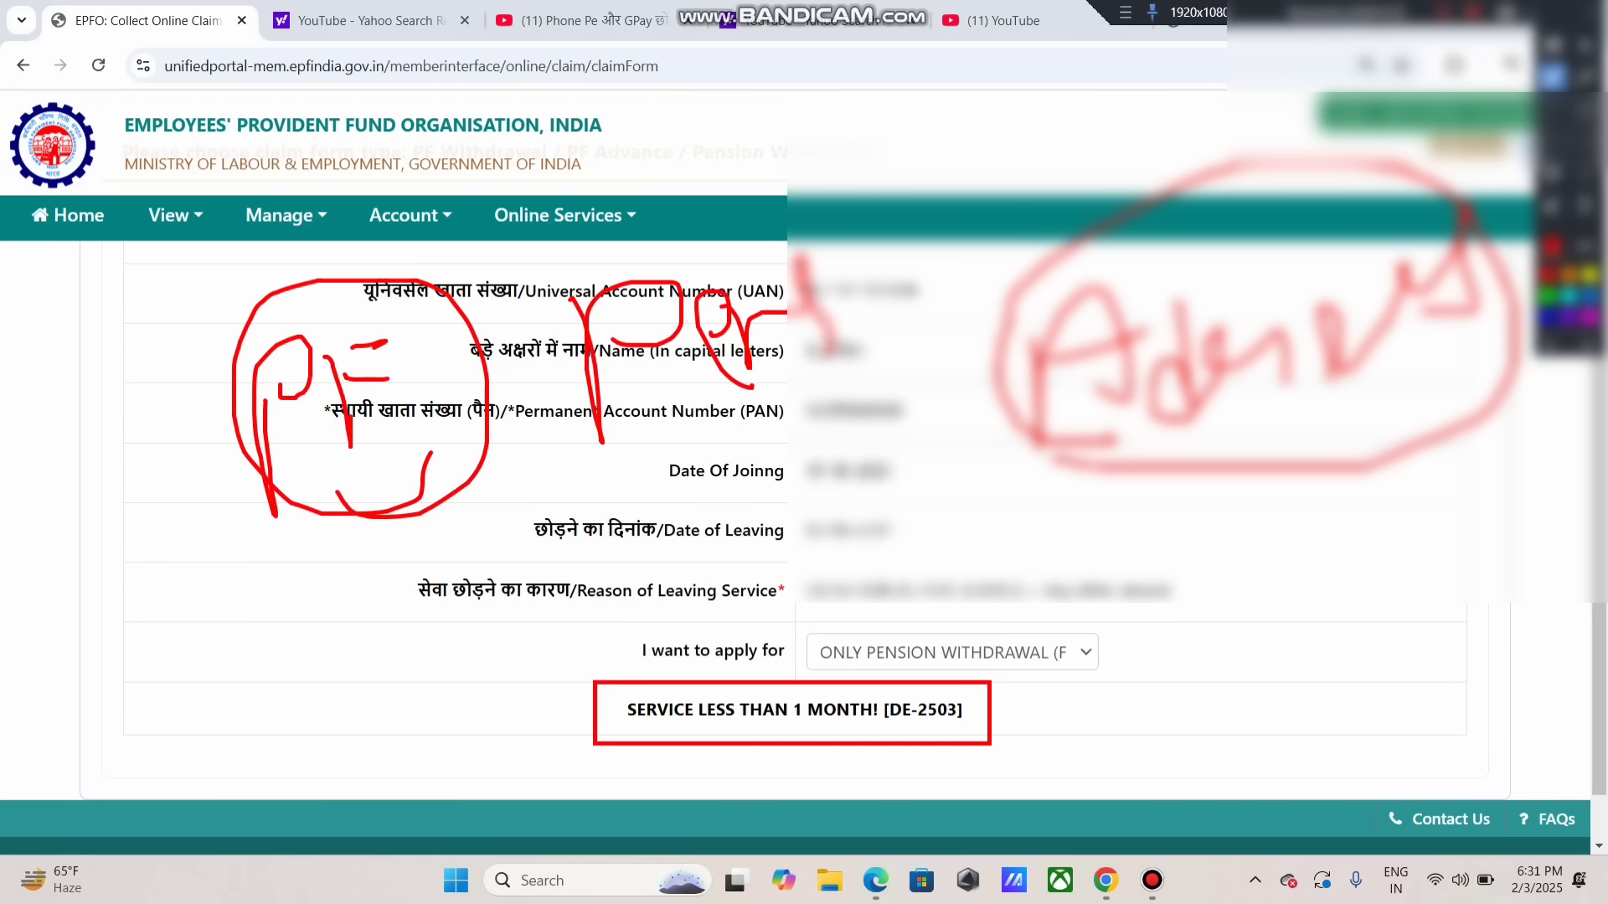
drag(847, 275, 875, 339)
click(874, 225)
mouse_move(924, 243)
mouse_down()
mouse_move(938, 222)
mouse_move(1028, 297)
mouse_up()
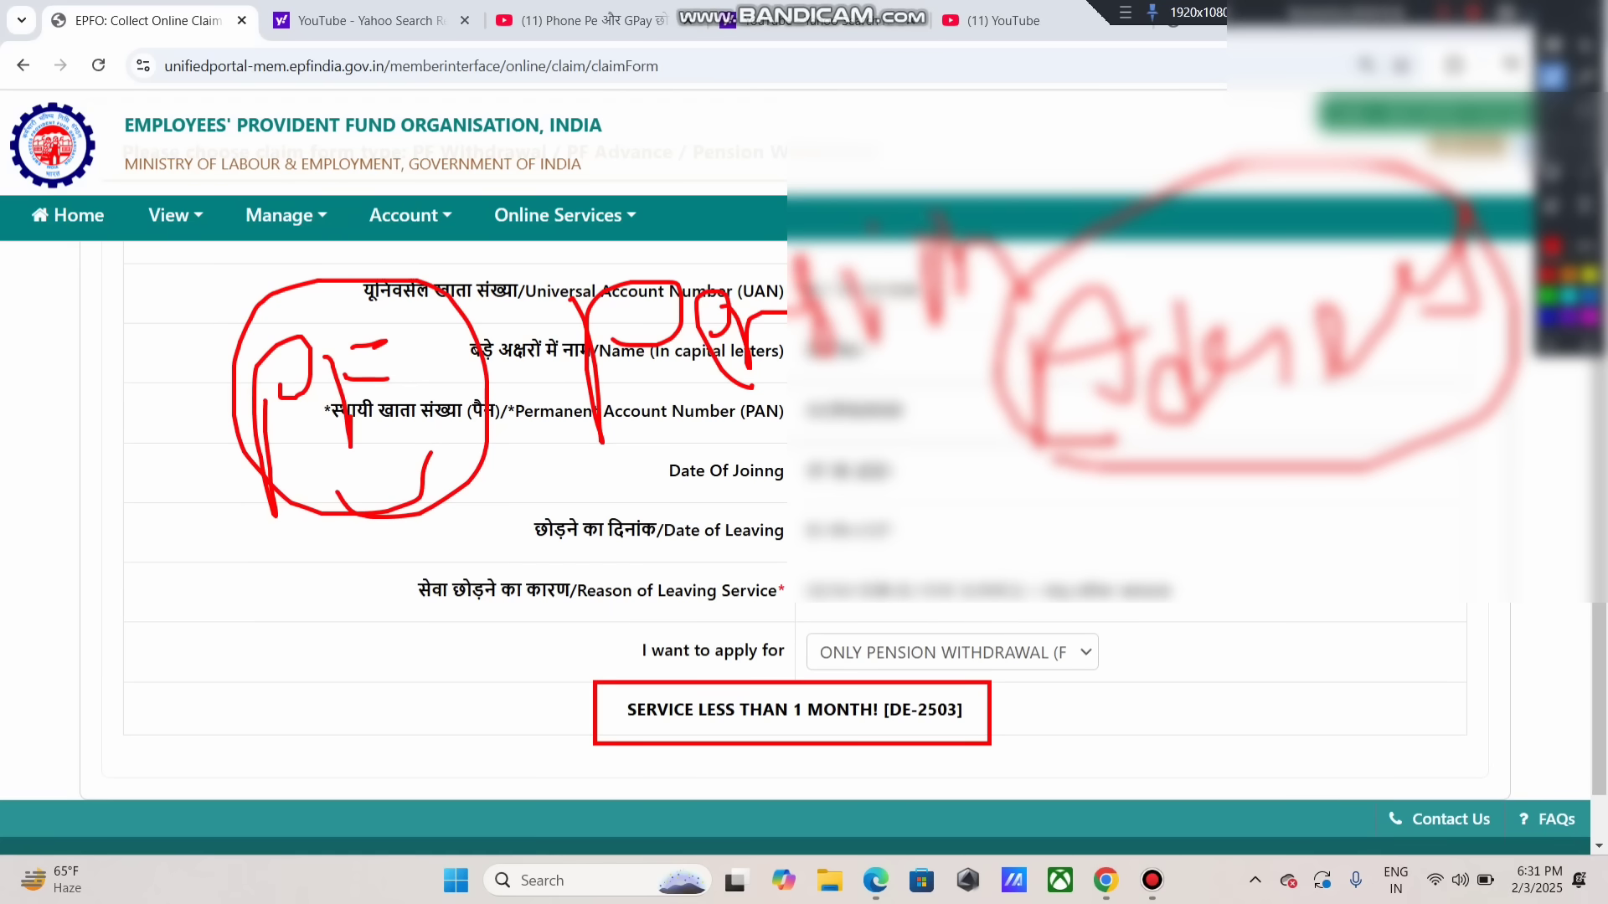
- Circle the boxed message under the claim option and write a circled red "Imp" note beside it
mouse_move(555, 762)
mouse_down()
mouse_move(588, 766)
mouse_move(951, 569)
mouse_move(569, 754)
mouse_move(632, 771)
mouse_up()
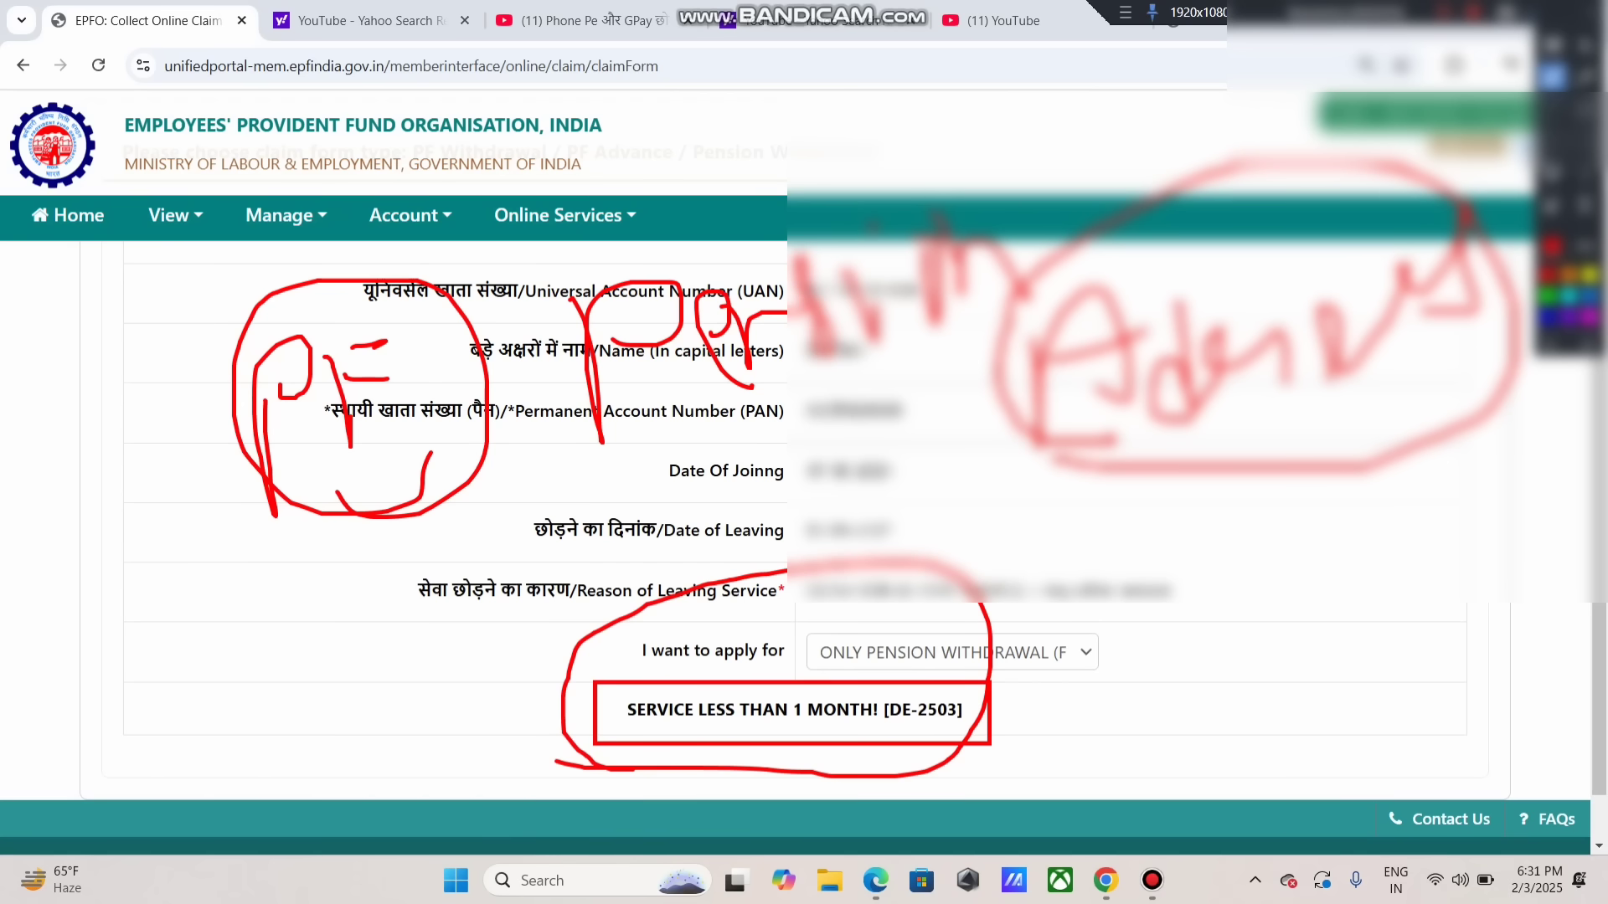
drag(1179, 555, 1189, 678)
drag(1089, 602, 1224, 559)
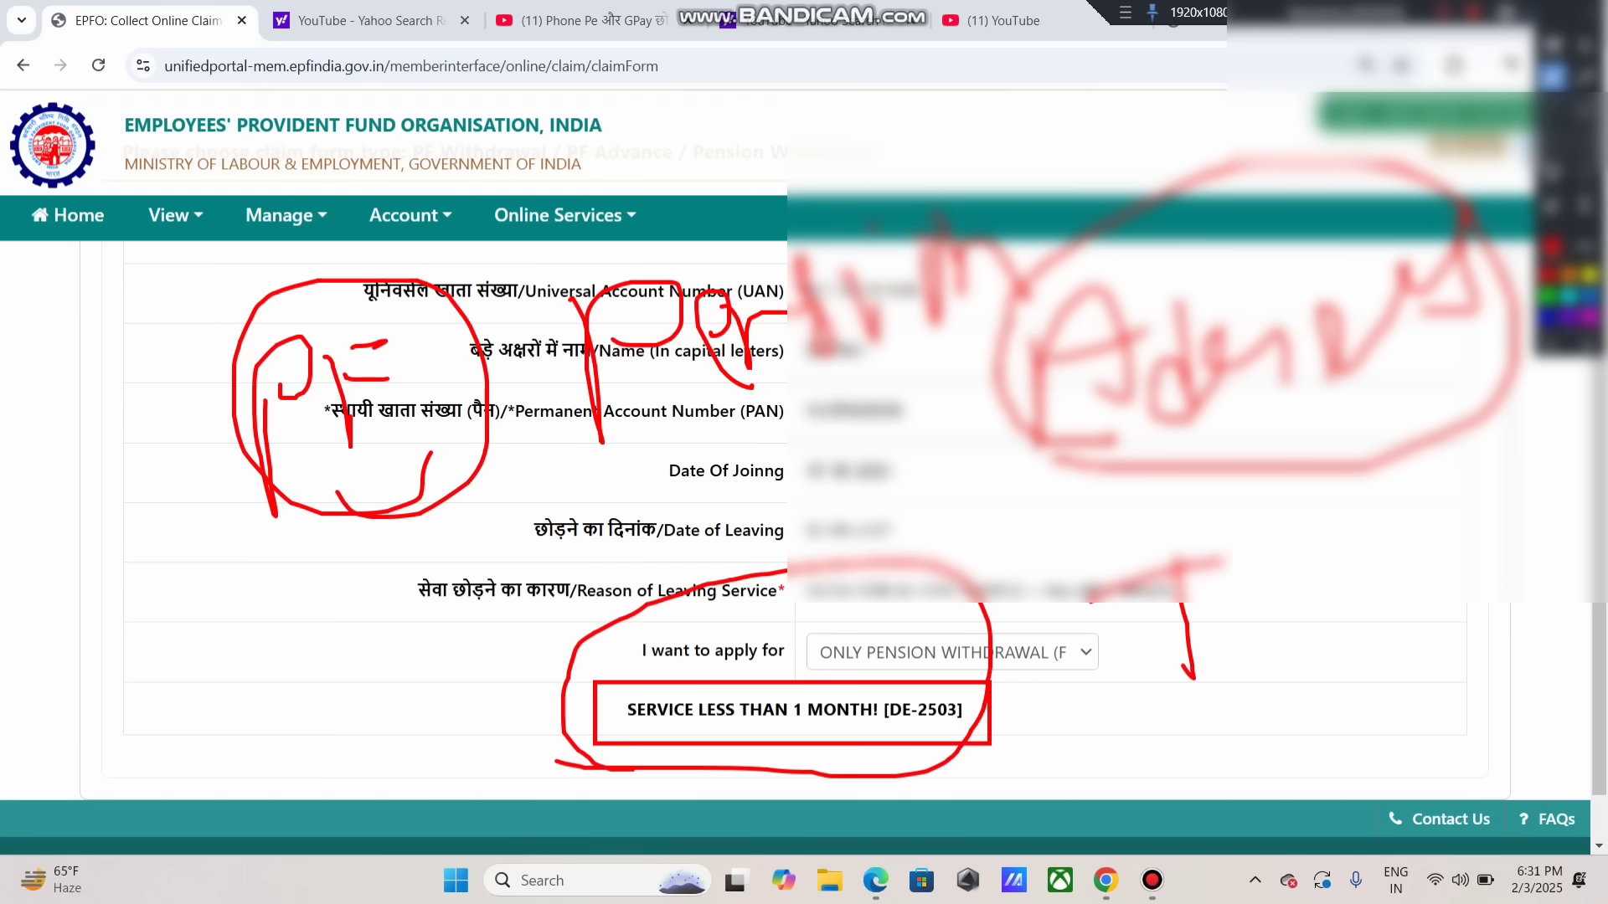
drag(1170, 708, 1237, 674)
mouse_move(1245, 616)
mouse_down()
mouse_move(1351, 627)
mouse_move(1361, 498)
mouse_up()
drag(1353, 586, 1392, 563)
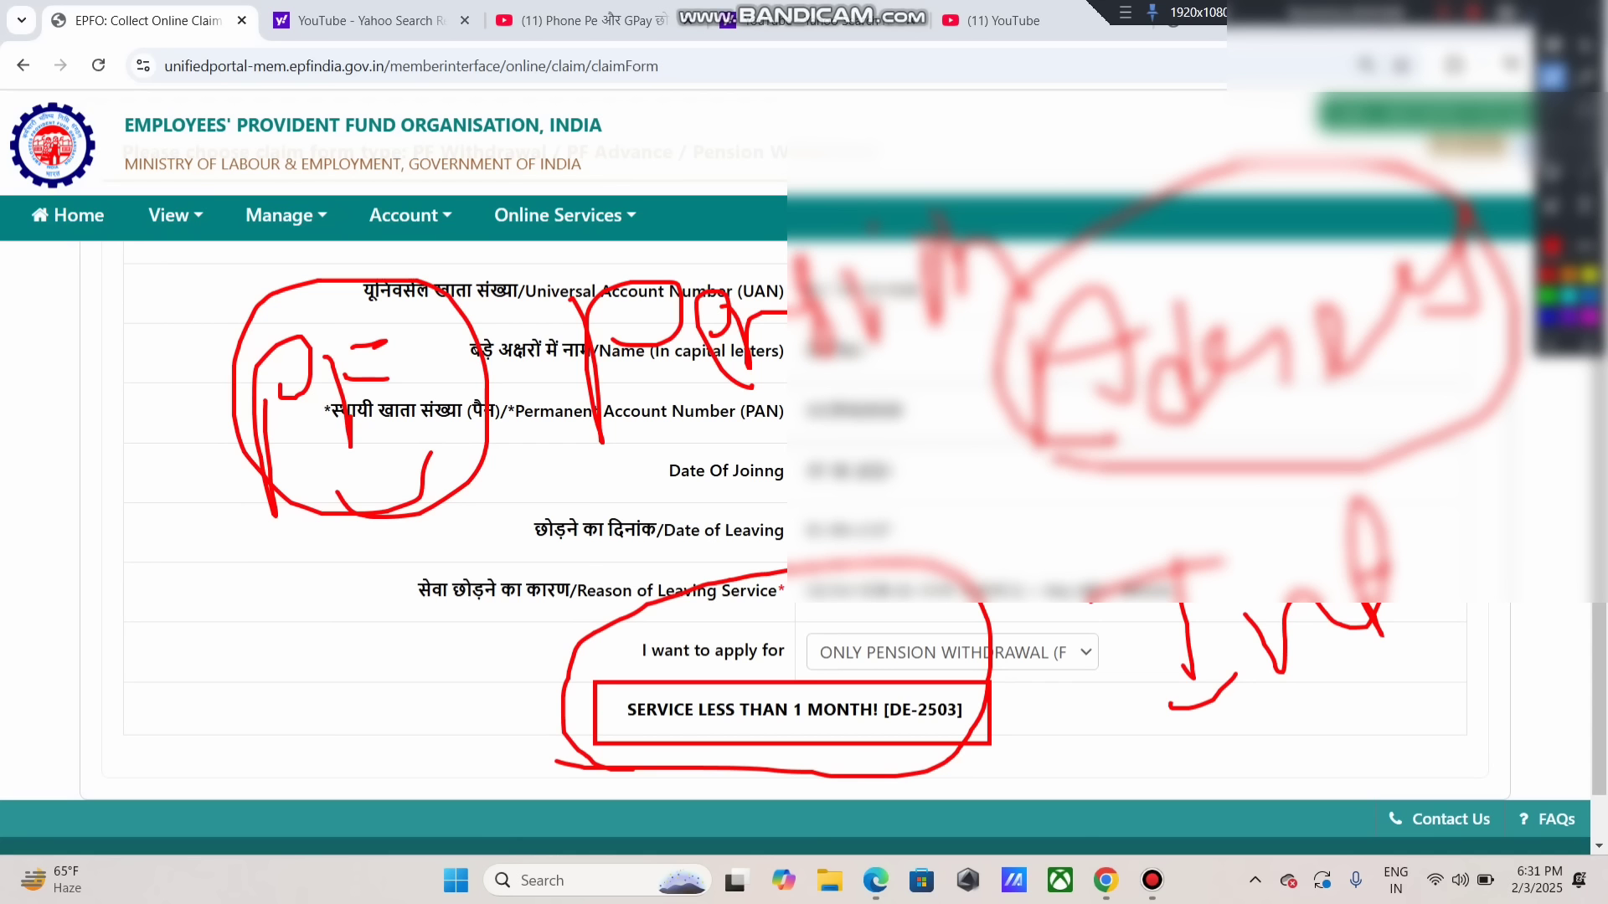
mouse_move(1212, 725)
mouse_down()
mouse_move(1415, 536)
mouse_move(1171, 722)
mouse_move(1299, 740)
mouse_up()
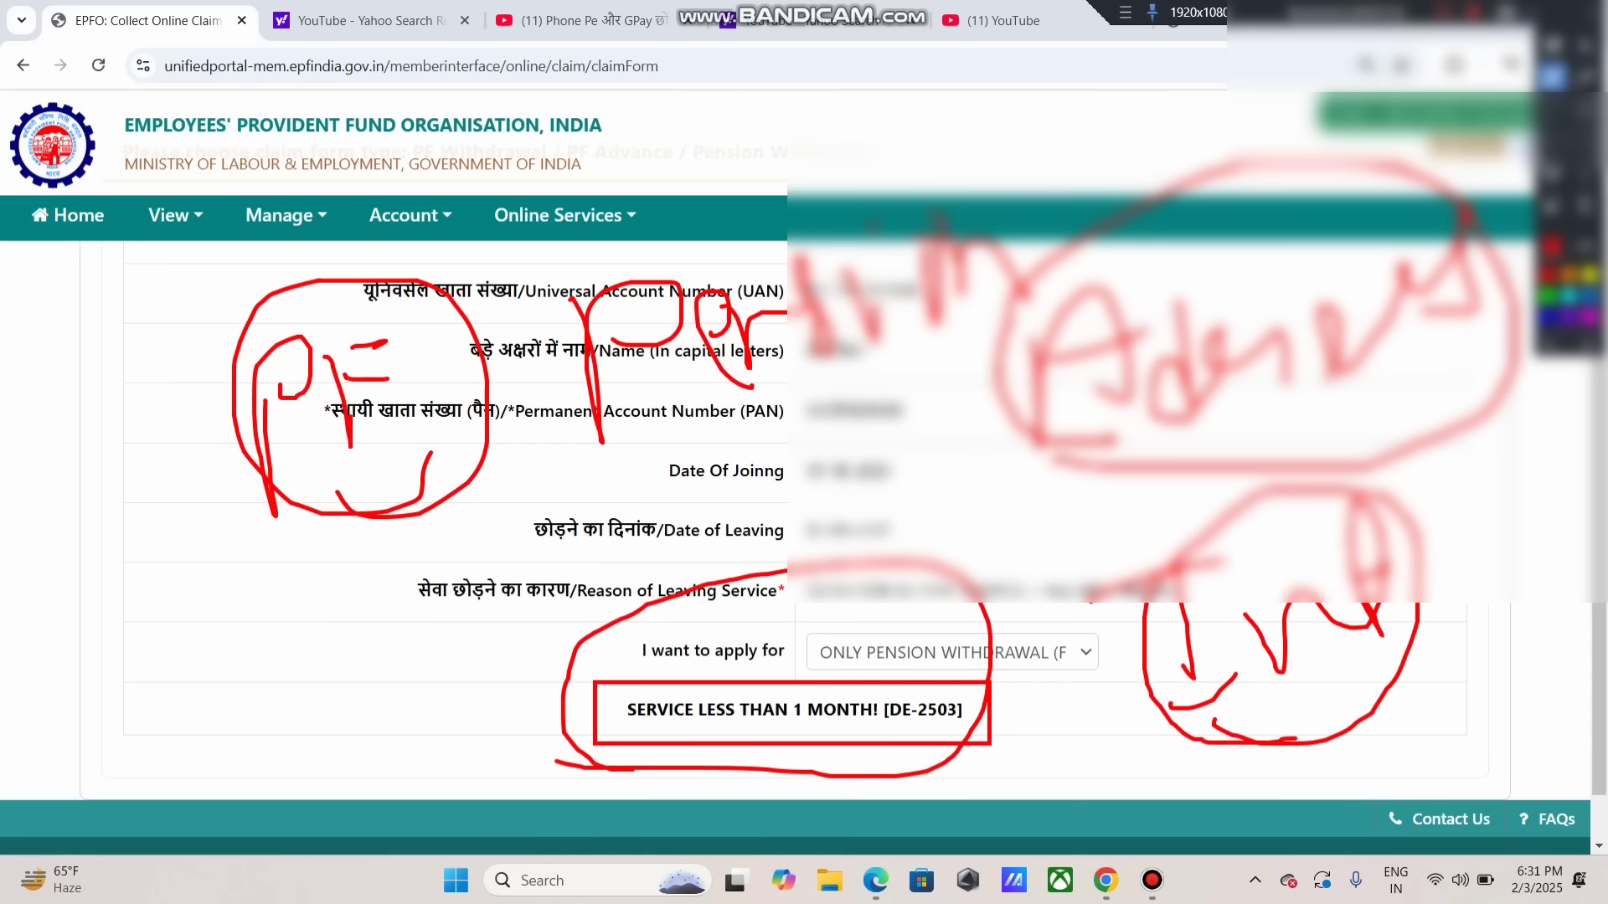